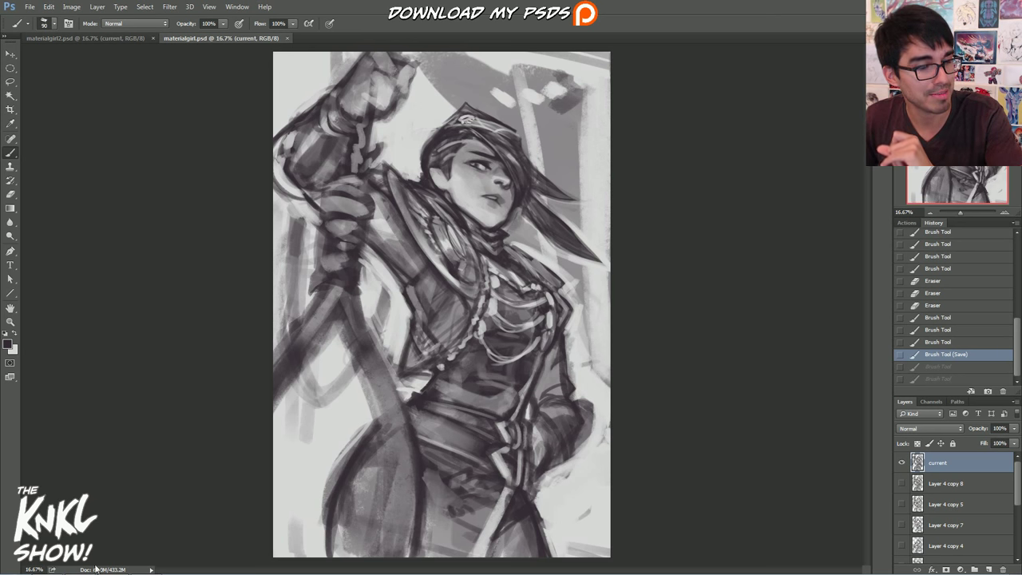
Sketch the first thumbnail: a tall frame around a woman holding a round object to her mouth, with her top shaded in.
mouse_move(99, 568)
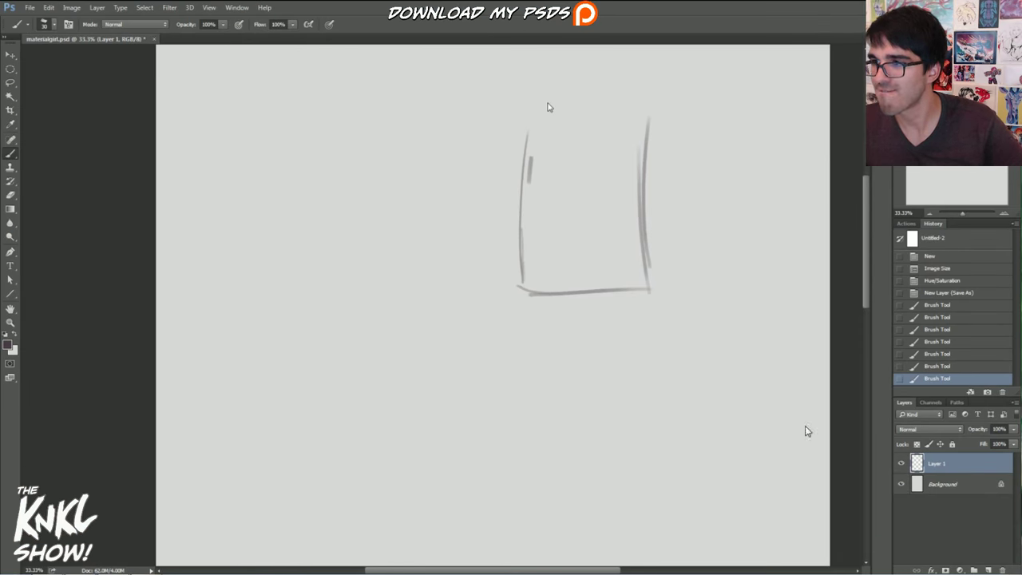
mouse_move(548, 107)
left_mouse_down()
mouse_move(597, 136)
mouse_move(542, 231)
mouse_move(559, 351)
left_mouse_up()
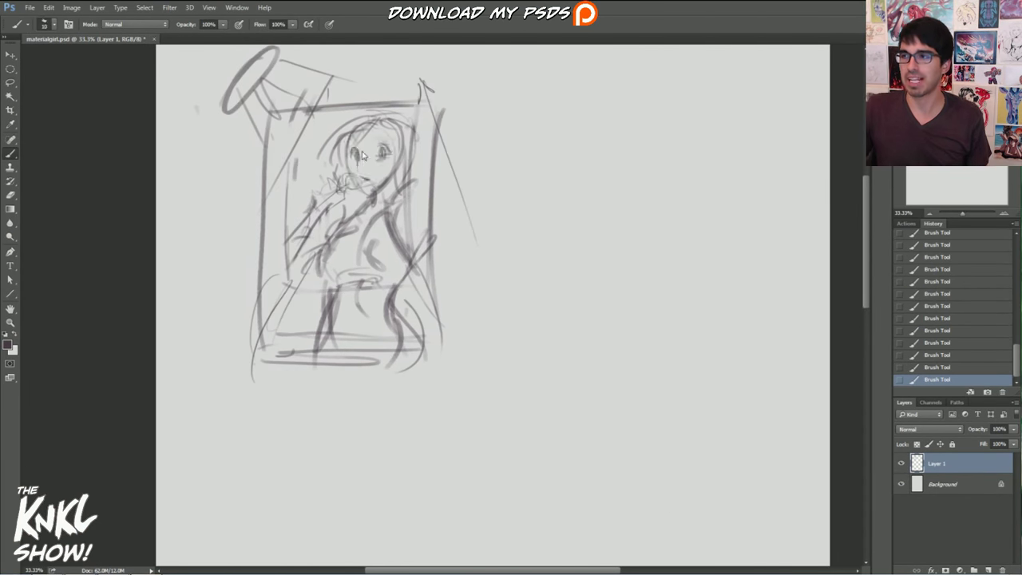
left_click_drag(351, 146, 358, 166)
left_click_drag(361, 120, 405, 120)
left_click_drag(386, 209, 401, 269)
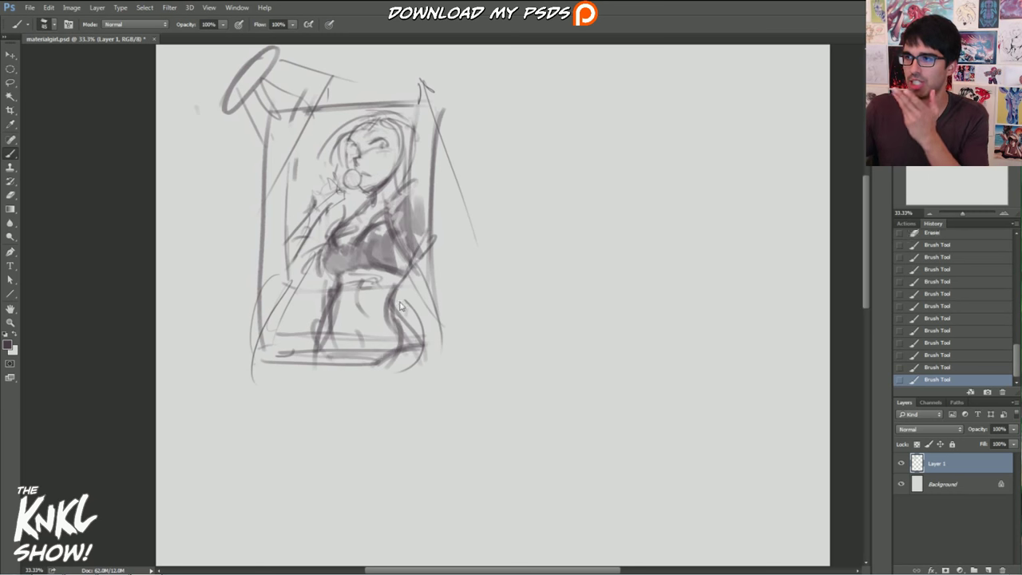
left_click_drag(301, 169, 312, 182)
Sketch a second framed thumbnail beside the first, showing a winking woman with one arm raised behind her head and a lamp above.
left_click_drag(501, 104, 648, 96)
left_click_drag(648, 96, 650, 305)
left_click_drag(422, 79, 473, 237)
left_click_drag(598, 124, 525, 285)
left_click_drag(615, 173, 656, 249)
left_click_drag(550, 268, 547, 311)
left_click_drag(521, 114, 562, 196)
left_click_drag(550, 272, 548, 306)
left_click_drag(656, 199, 683, 304)
left_click_drag(520, 323, 677, 348)
left_click_drag(473, 69, 661, 72)
left_click_drag(491, 57, 493, 318)
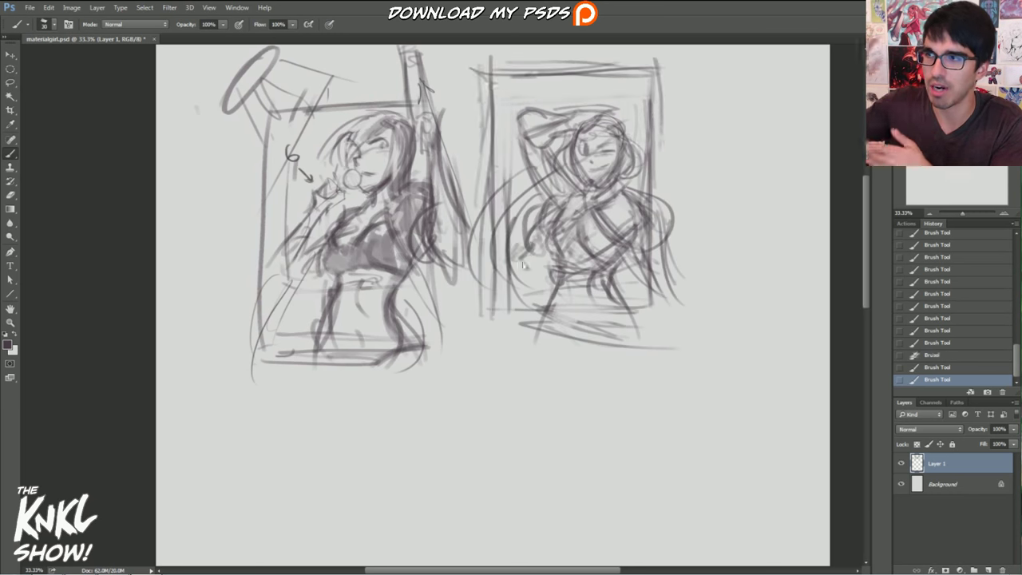
left_click_drag(537, 144, 568, 197)
left_click_drag(600, 276, 644, 342)
left_click_drag(458, 91, 465, 110)
Sketch a framed thumbnail of a figure with windswept hair below the first two and scale it down.
left_click_drag(641, 408, 573, 321)
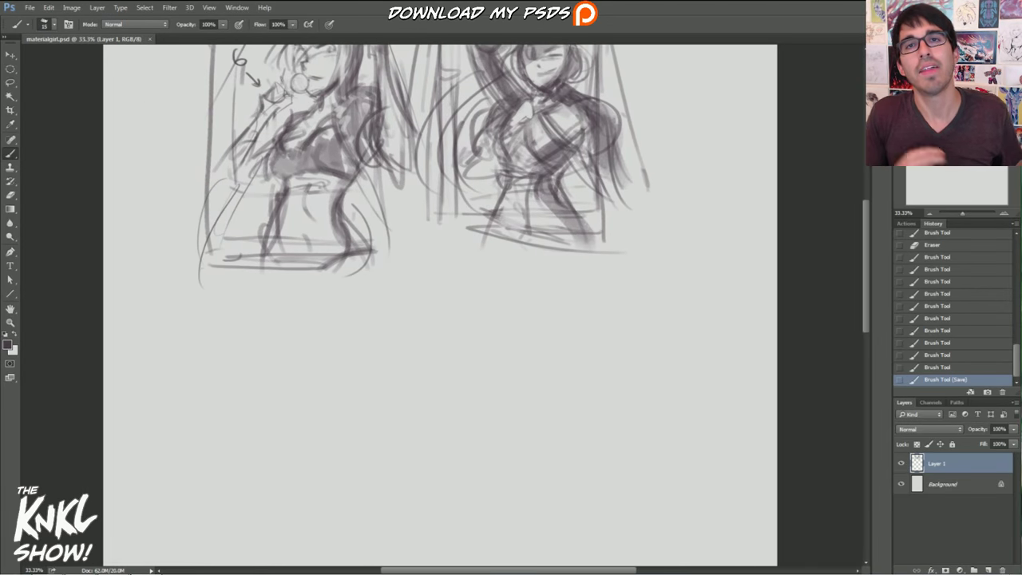
left_click_drag(559, 368, 559, 281)
left_click_drag(441, 214, 423, 443)
left_click_drag(454, 217, 596, 230)
left_click_drag(584, 231, 599, 450)
left_click_drag(418, 444, 578, 451)
left_click_drag(469, 283, 550, 240)
left_click_drag(511, 313, 570, 283)
left_click_drag(627, 388, 559, 434)
key("ctrl+t")
key("ctrl+d")
Sketch a framed close-up thumbnail of a figure with a round mask-like face beside the small windswept figure.
left_click_drag(330, 316, 324, 511)
left_click_drag(461, 316, 464, 517)
left_click_drag(379, 321, 471, 375)
mouse_move(433, 354)
left_mouse_down()
mouse_move(448, 387)
mouse_move(377, 483)
left_mouse_up()
left_click_drag(373, 351, 383, 409)
left_click_drag(319, 430, 393, 513)
left_click_drag(378, 485, 452, 477)
Sketch a framed thumbnail of a broad-shouldered figure in a top hat beside the round-faced one.
left_click_drag(535, 309, 532, 497)
left_click_drag(668, 308, 680, 496)
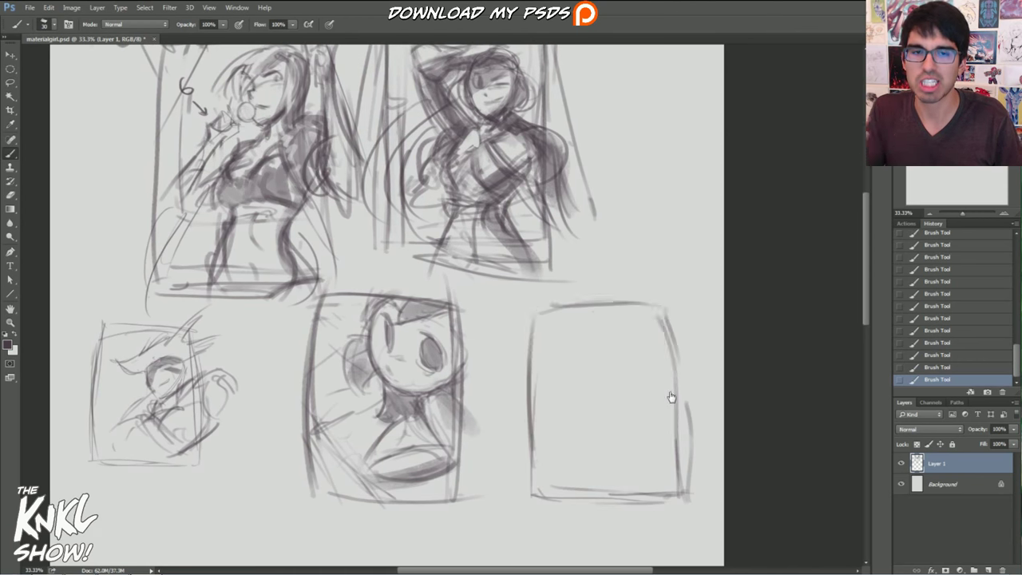
left_click_drag(598, 316, 589, 409)
left_click_drag(644, 405, 688, 445)
left_click_drag(550, 403, 693, 475)
left_click_drag(719, 401, 557, 463)
left_click_drag(596, 281, 605, 326)
left_click_drag(572, 222, 685, 225)
left_click_drag(685, 225, 682, 310)
left_click_drag(610, 291, 648, 359)
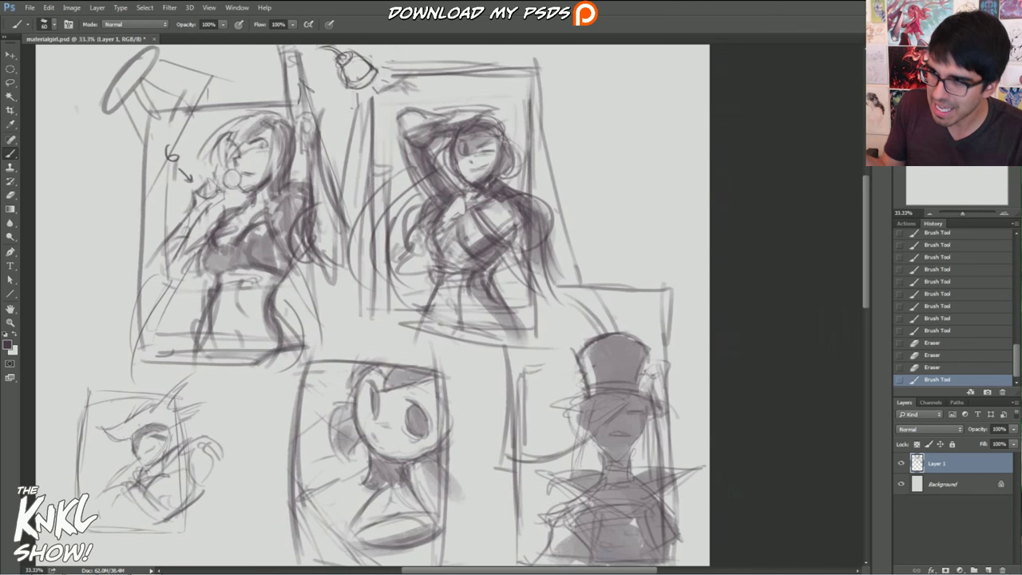
Rework the small windswept-figure thumbnail with extra strokes around its body and arms.
left_click_drag(287, 371, 361, 308)
left_click_drag(284, 289, 257, 335)
left_click_drag(330, 281, 373, 322)
left_click_drag(267, 353, 281, 393)
Sketch a framed thumbnail of a woman in a belted jacket with arms behind her head, beside the raised-arm thumbnail.
left_click_drag(511, 240, 372, 385)
left_click_drag(596, 91, 577, 240)
left_click_drag(695, 78, 691, 244)
left_click_drag(648, 112, 635, 153)
mouse_move(635, 169)
left_mouse_down()
mouse_move(592, 224)
mouse_move(678, 232)
left_mouse_up()
left_click_drag(639, 114, 594, 163)
mouse_move(672, 176)
left_mouse_down()
mouse_move(703, 132)
mouse_move(717, 188)
left_mouse_up()
mouse_move(660, 177)
left_mouse_down()
mouse_move(688, 236)
mouse_move(699, 301)
left_mouse_up()
mouse_move(613, 240)
left_mouse_down()
mouse_move(600, 280)
mouse_move(663, 238)
left_mouse_up()
left_click_drag(610, 247, 660, 257)
left_click_drag(607, 152, 647, 224)
left_click_drag(583, 135, 619, 187)
left_click_drag(606, 255, 686, 312)
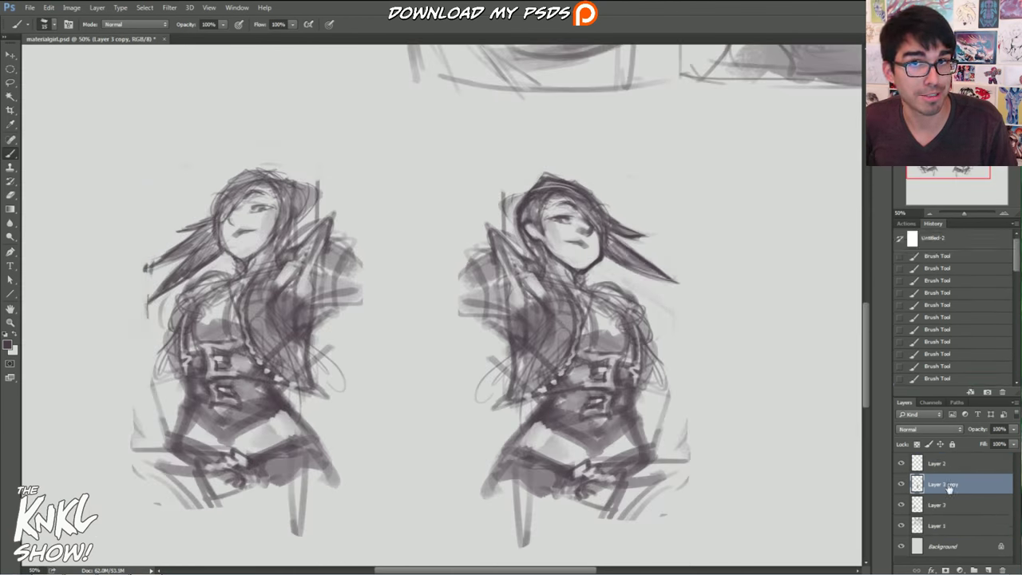
Duplicate the Layer 3 copy figure, refine the duplicate's hair and face, and hide Layer 3 copy.
key("ctrl+j")
left_click_drag(608, 239, 680, 286)
left_click_drag(558, 204, 592, 266)
left_click(901, 484)
Block in a gray background with diagonal light bands behind the mirrored figure, and touch up the side of her head.
left_click_drag(510, 132, 719, 383)
left_click_drag(638, 307, 723, 403)
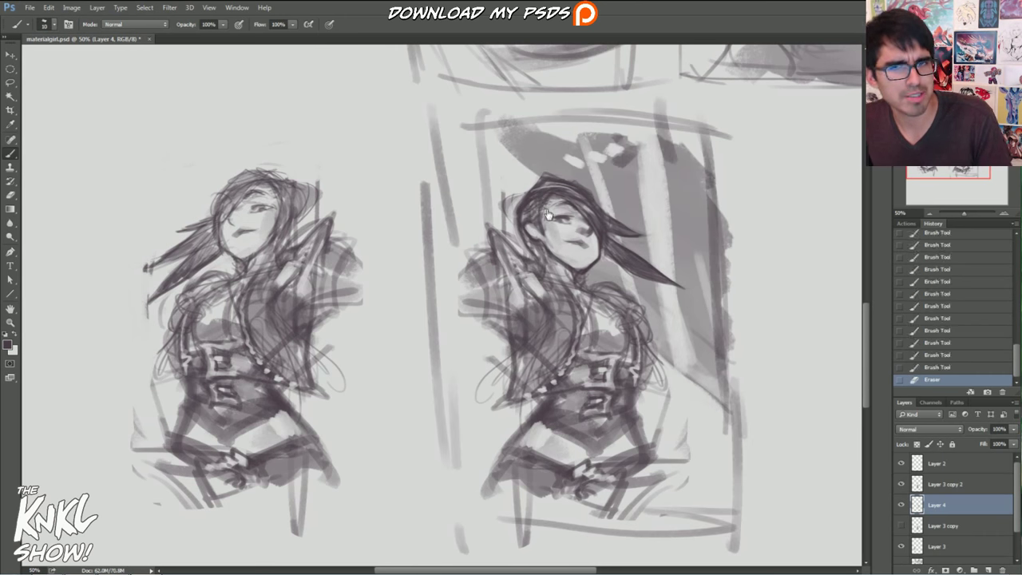
left_click_drag(526, 195, 543, 239)
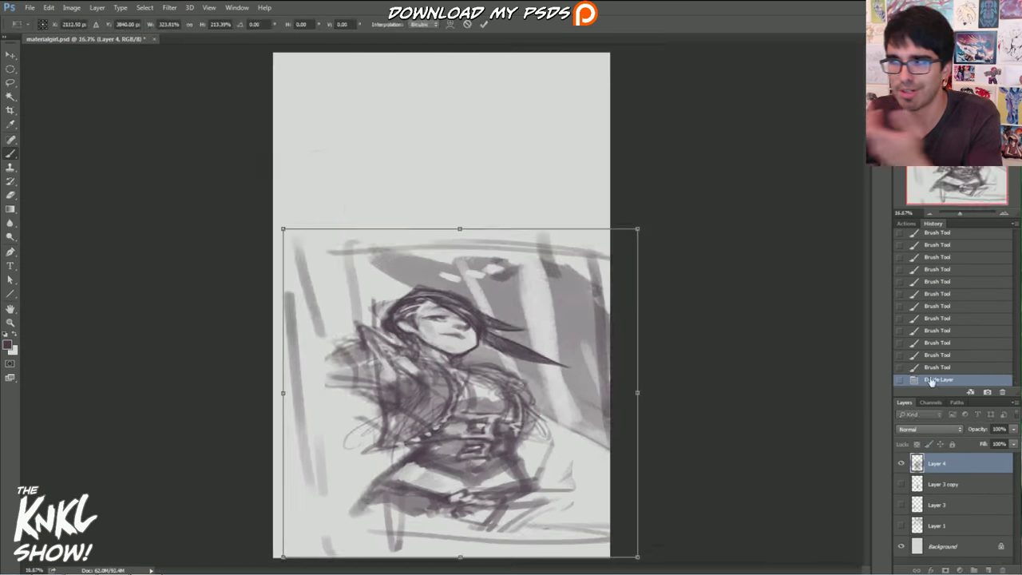
Repaint the enlarged figure's face, refining the eye, nose, mouth, jawline and neck.
left_click_drag(471, 196, 496, 234)
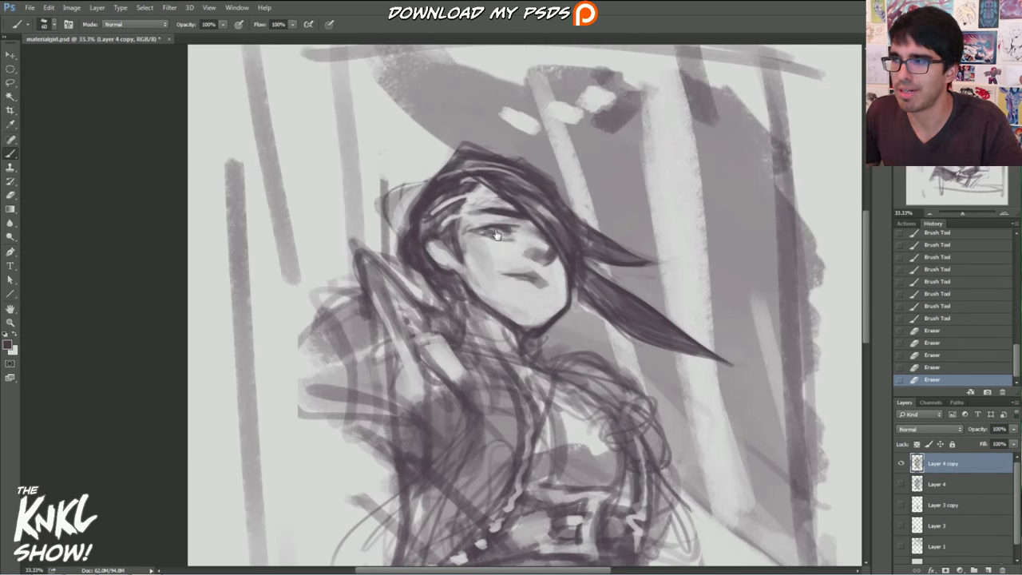
left_click_drag(505, 275, 542, 284)
left_click_drag(471, 230, 521, 237)
left_click_drag(572, 294, 546, 329)
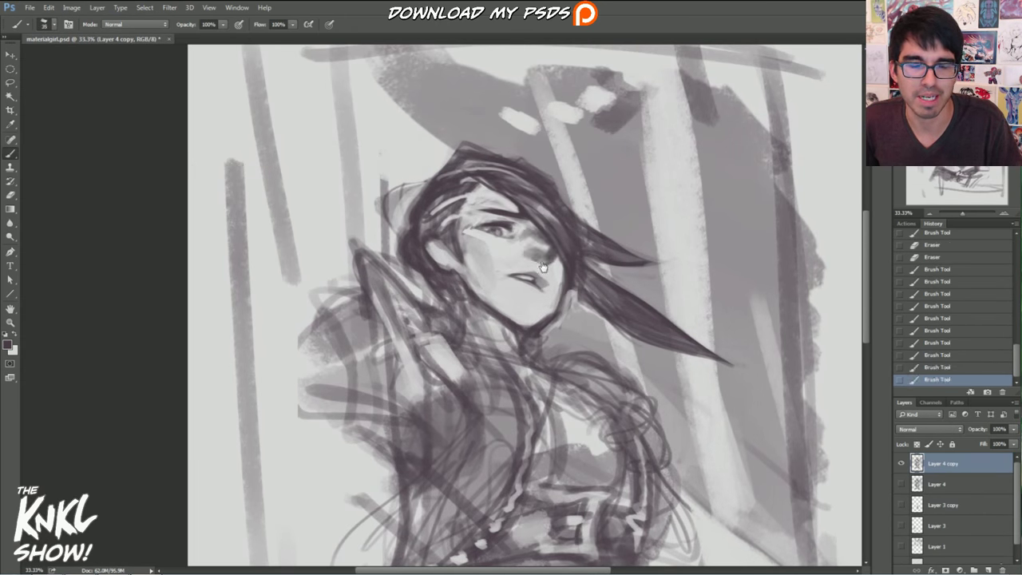
left_click_drag(526, 233, 551, 267)
left_click_drag(463, 308, 565, 342)
Check the painting mirrored, duplicate its layer, and refine the eye and hairline on the copy.
key("ctrl+shift+h")
key("ctrl+shift+h")
key("ctrl+j")
left_click_drag(488, 232, 514, 239)
mouse_move(511, 171)
left_mouse_down()
mouse_move(470, 168)
mouse_move(527, 177)
left_mouse_up()
Reshape part of the figure with Liquify while the canvas is flipped horizontally, and flip the canvas back.
key("ctrl+shift+h")
key("ctrl+shift+x")
mouse_move(415, 252)
left_mouse_down()
mouse_move(394, 269)
mouse_move(465, 342)
mouse_move(359, 351)
left_mouse_up()
key("Return")
key("ctrl+shift+h")
Paint the scarf around the neck and the ornate lapel on the figure's jacket.
key("ctrl+minus")
left_click_drag(511, 335, 575, 367)
left_click_drag(407, 200, 495, 288)
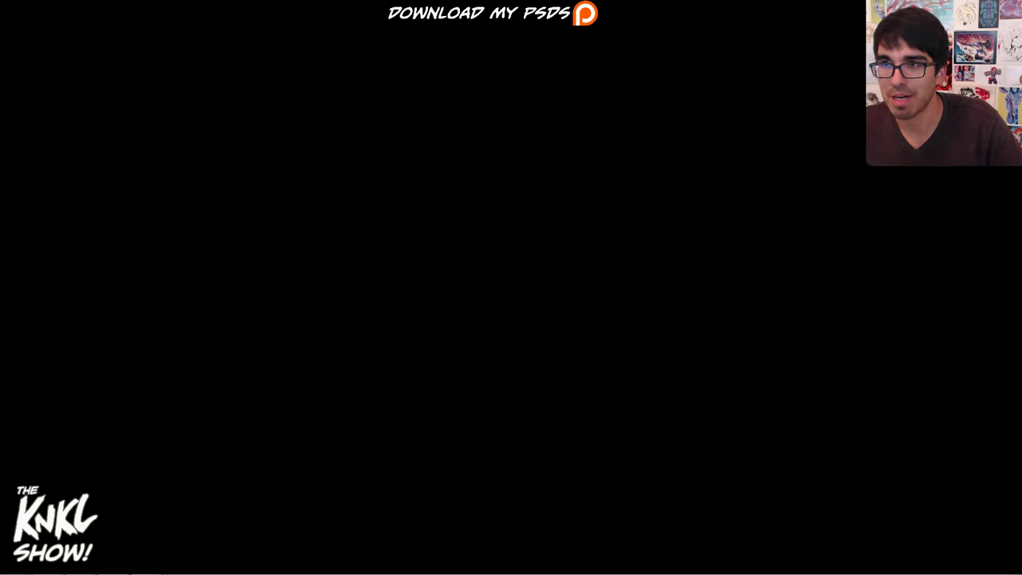
Duplicate the painted layer and sketch a new arm position beside the figure's shoulder on the copy.
key("ctrl+minus")
key("ctrl+j")
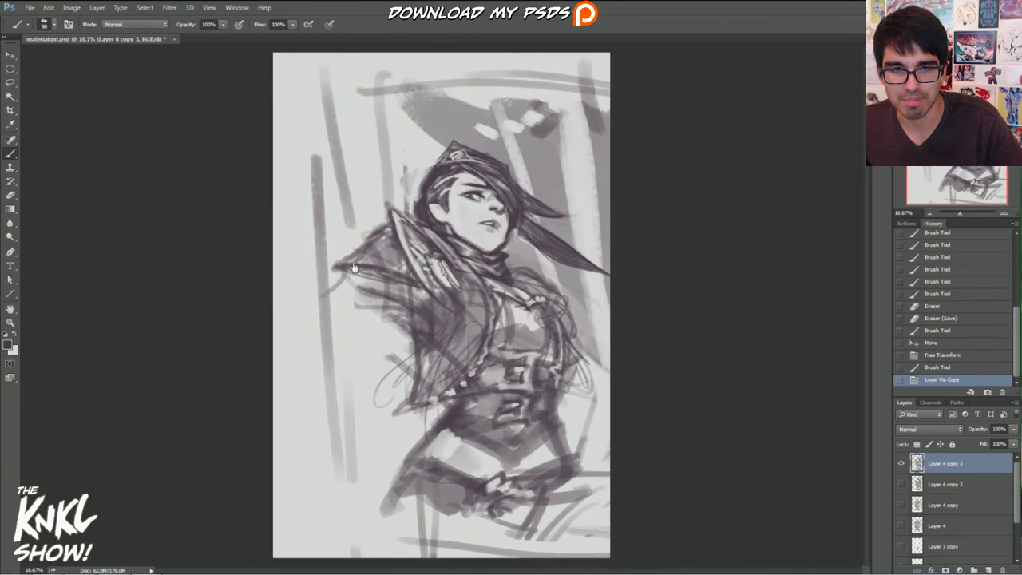
left_click_drag(343, 180, 289, 287)
left_click_drag(352, 214, 357, 329)
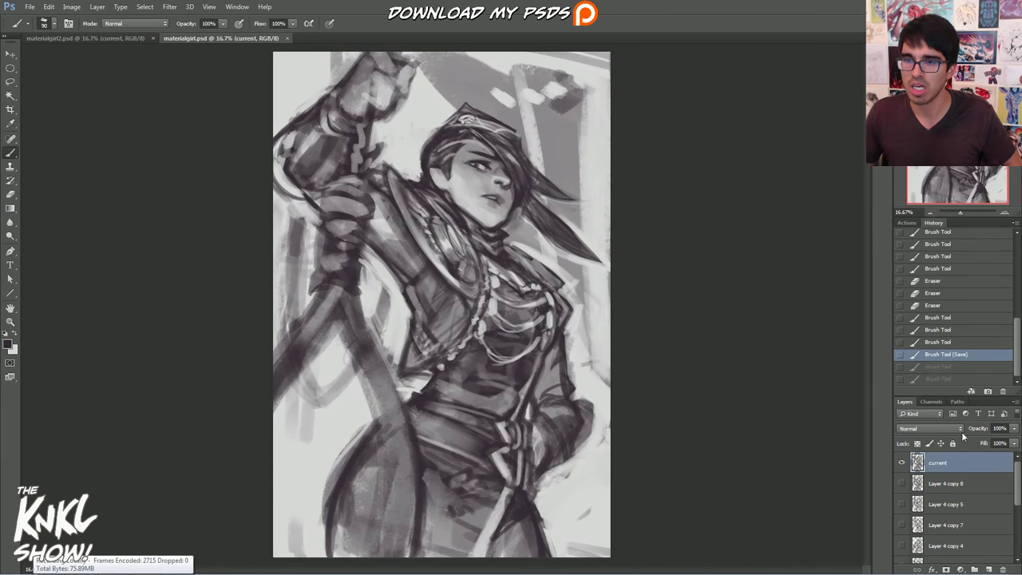
Hide the "current" layer, show the thumbnail sketches on Layer 1, and make Layer 6 active.
left_click(901, 463)
scroll(940, 472, "down", 5)
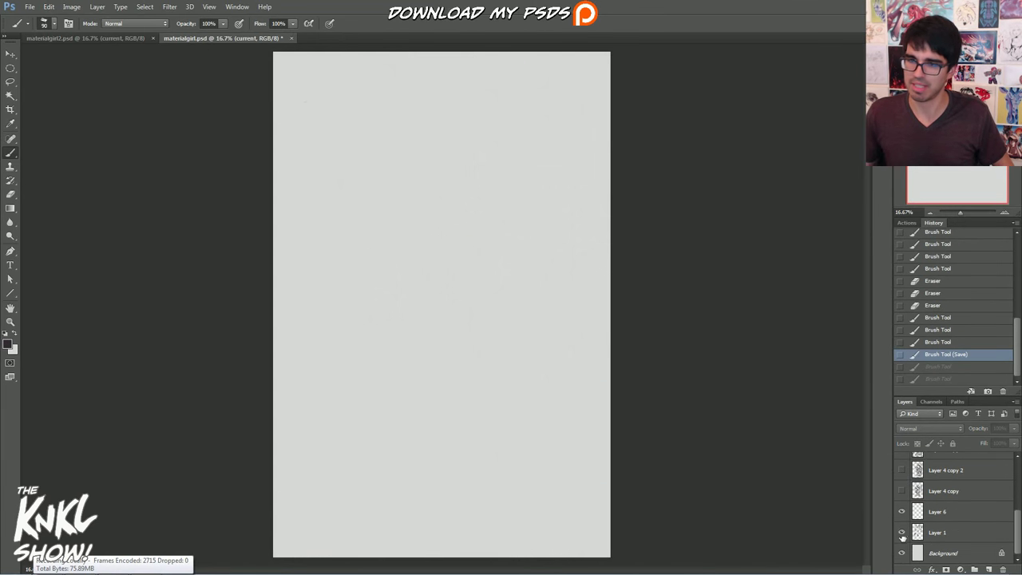
left_click(901, 532)
left_click(933, 515)
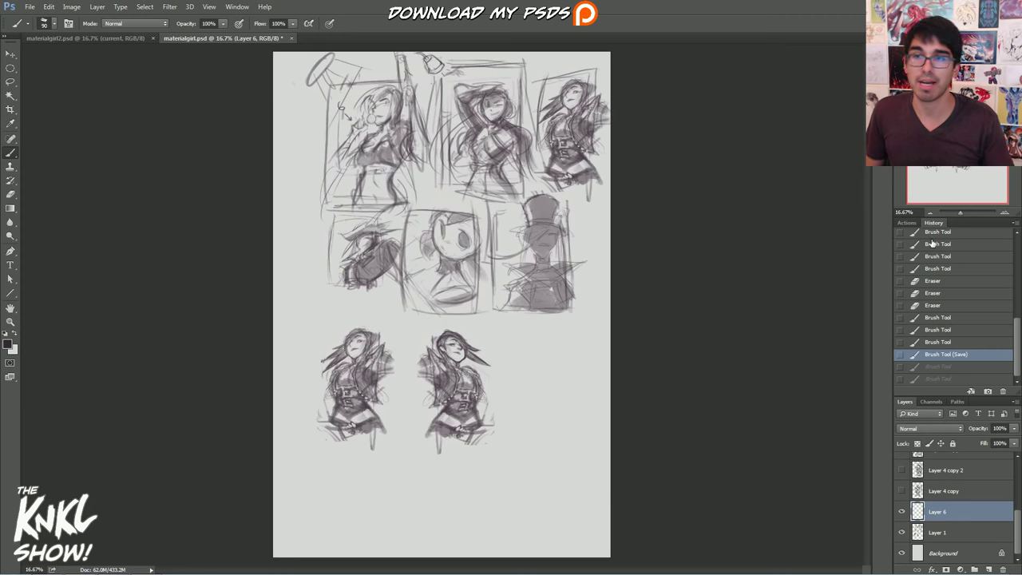
Handwrite "SHAPES" beside the two lower figure sketches, with a downward-pointing chevron beneath it.
left_click(1004, 213)
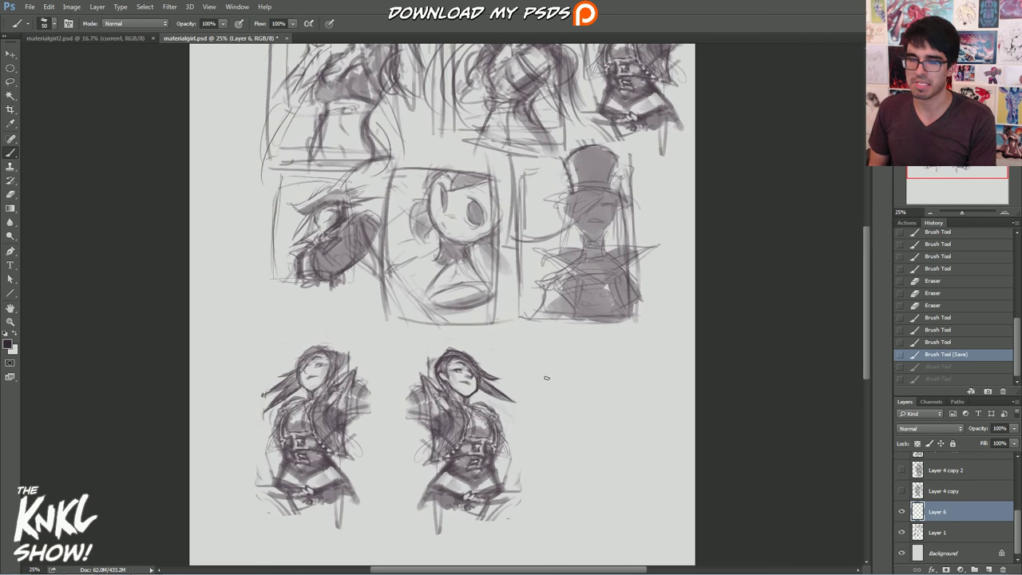
left_click_drag(548, 356, 523, 374)
mouse_move(557, 352)
left_mouse_down()
mouse_move(558, 379)
mouse_move(570, 375)
left_mouse_up()
left_click_drag(558, 368, 571, 364)
mouse_move(579, 376)
left_mouse_down()
mouse_move(601, 374)
mouse_move(598, 364)
left_mouse_up()
mouse_move(608, 349)
left_mouse_down()
mouse_move(609, 363)
mouse_move(640, 348)
mouse_move(635, 359)
left_mouse_up()
left_click_drag(623, 372, 638, 370)
left_click_drag(661, 339, 645, 371)
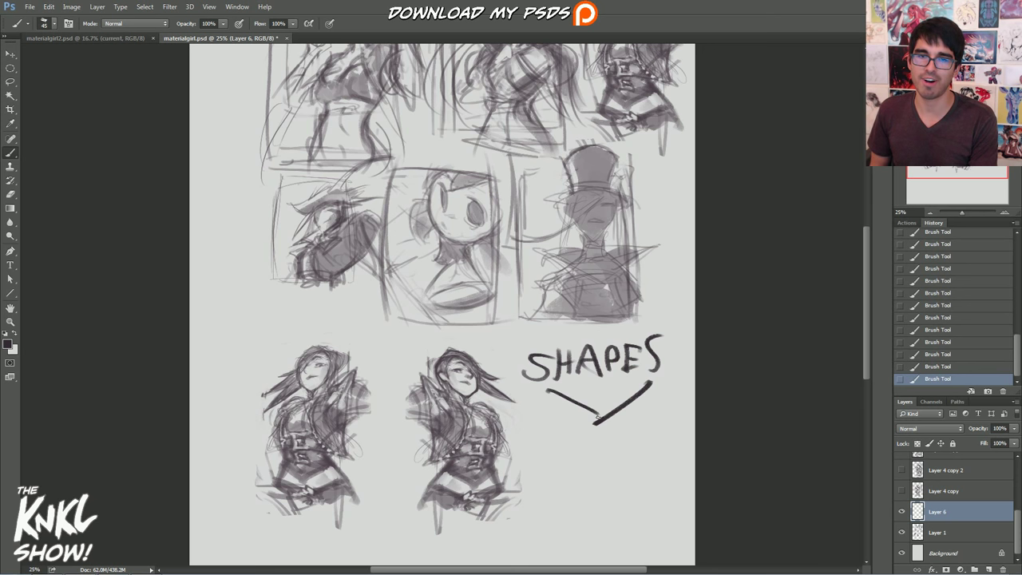
Handwrite "THINGS" below the chevron under "SHAPES".
left_click_drag(536, 438, 565, 438)
mouse_move(551, 438)
left_mouse_down()
mouse_move(549, 468)
mouse_move(569, 468)
left_mouse_up()
mouse_move(580, 439)
left_mouse_down()
mouse_move(579, 467)
mouse_move(581, 453)
left_mouse_up()
mouse_move(594, 438)
left_mouse_down()
mouse_move(594, 468)
mouse_move(619, 435)
left_mouse_up()
left_click_drag(645, 440, 648, 455)
left_click_drag(659, 437, 647, 461)
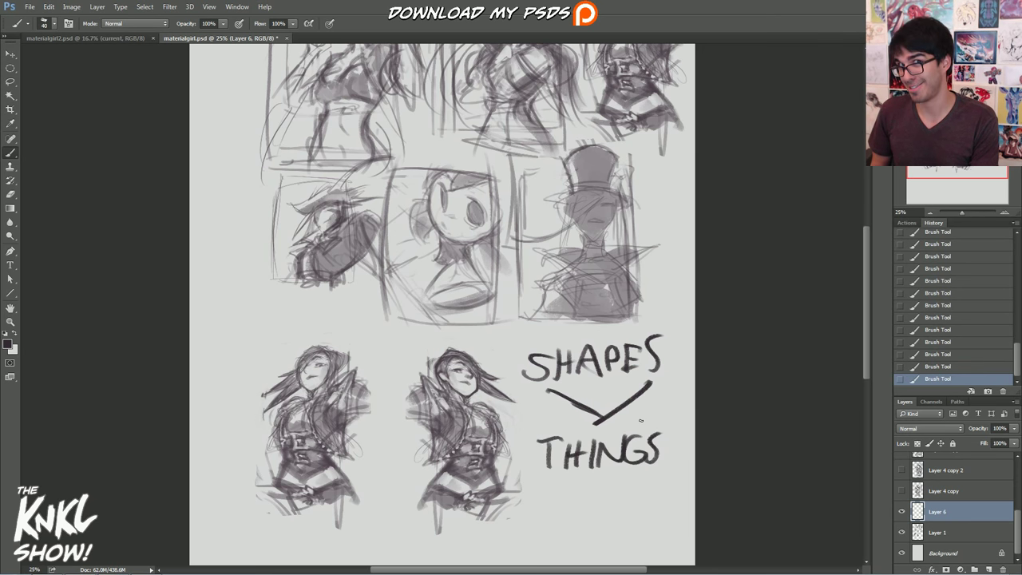
Set the foreground colour to bright pink, e93082, for annotating the upper thumbnails.
left_click_drag(447, 263, 455, 375)
left_click(1005, 214)
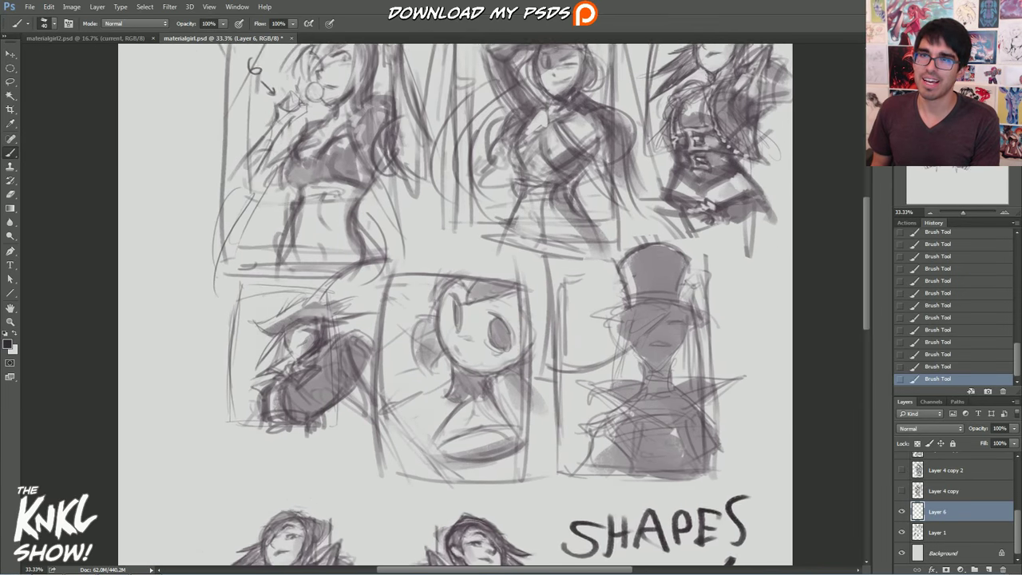
left_click(8, 342)
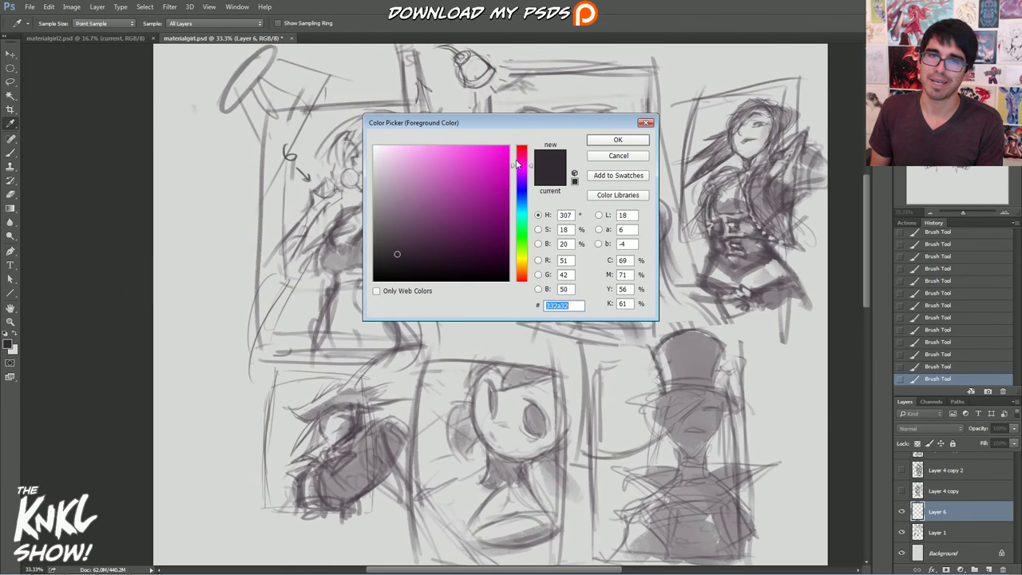
left_click(481, 156)
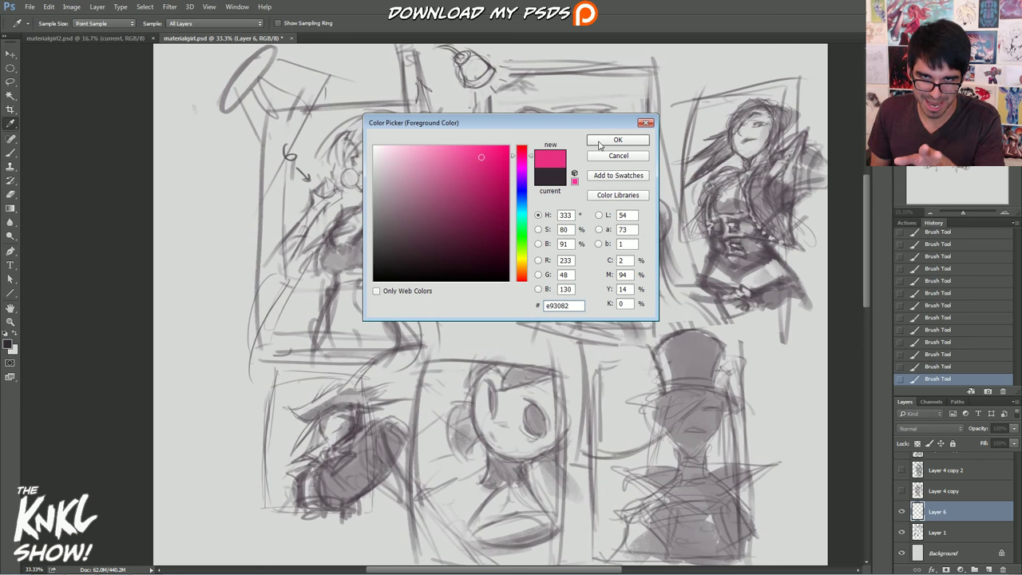
left_click(599, 142)
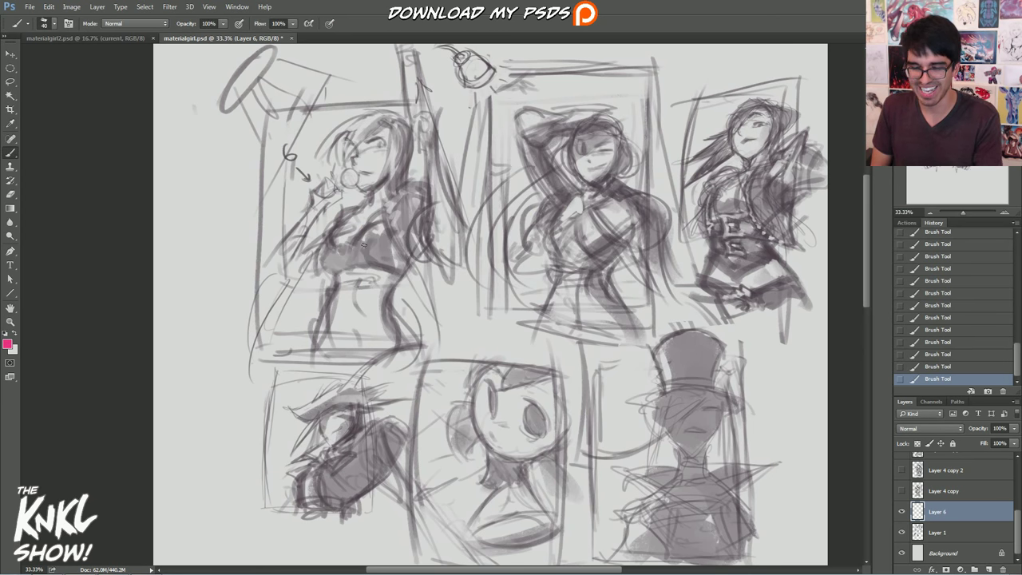
Outline the frames of the first two upper thumbnails with thick pink lines.
mouse_move(259, 336)
left_mouse_down()
mouse_move(448, 342)
mouse_move(430, 62)
left_mouse_up()
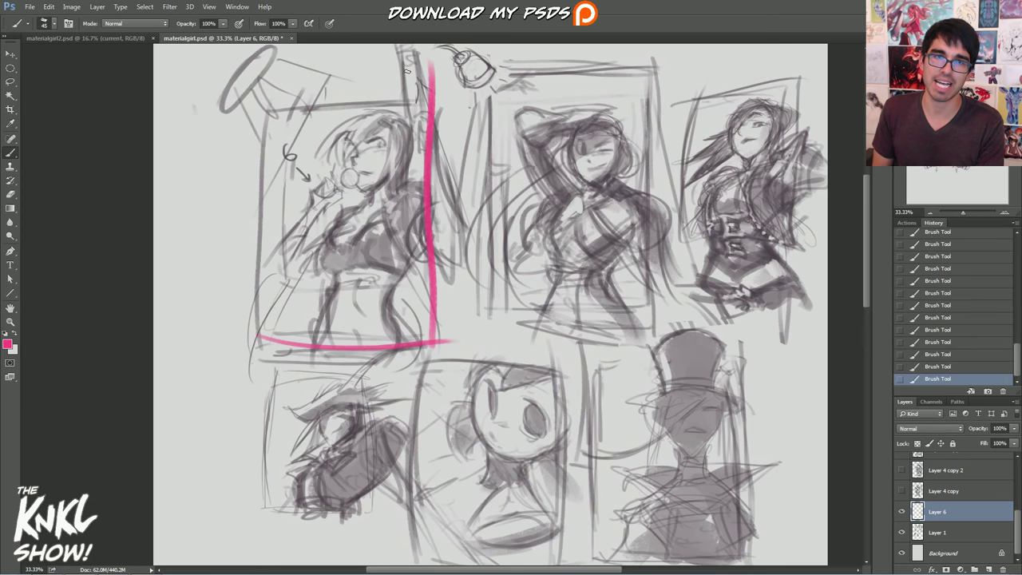
mouse_move(250, 327)
left_mouse_down()
mouse_move(278, 90)
mouse_move(461, 98)
left_mouse_up()
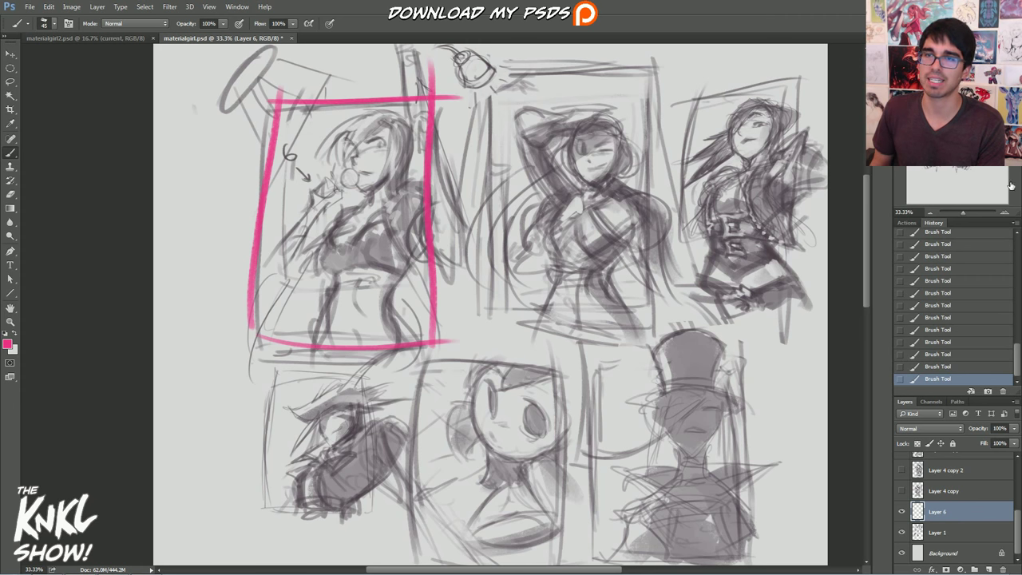
left_click(1005, 212)
mouse_move(554, 444)
left_mouse_down()
mouse_move(795, 442)
mouse_move(795, 77)
mouse_move(536, 73)
mouse_move(522, 399)
left_mouse_up()
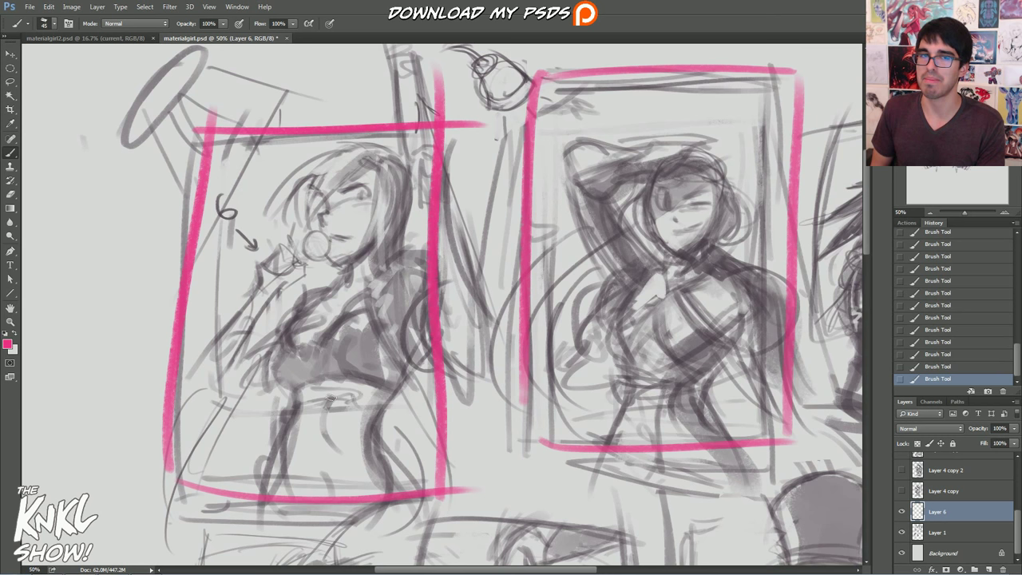
Mark the negative space in the first two thumbnails in pink, adding a diagonal, a scribbled mass and the label "NEGATIVE" to the first.
left_click_drag(185, 473, 435, 137)
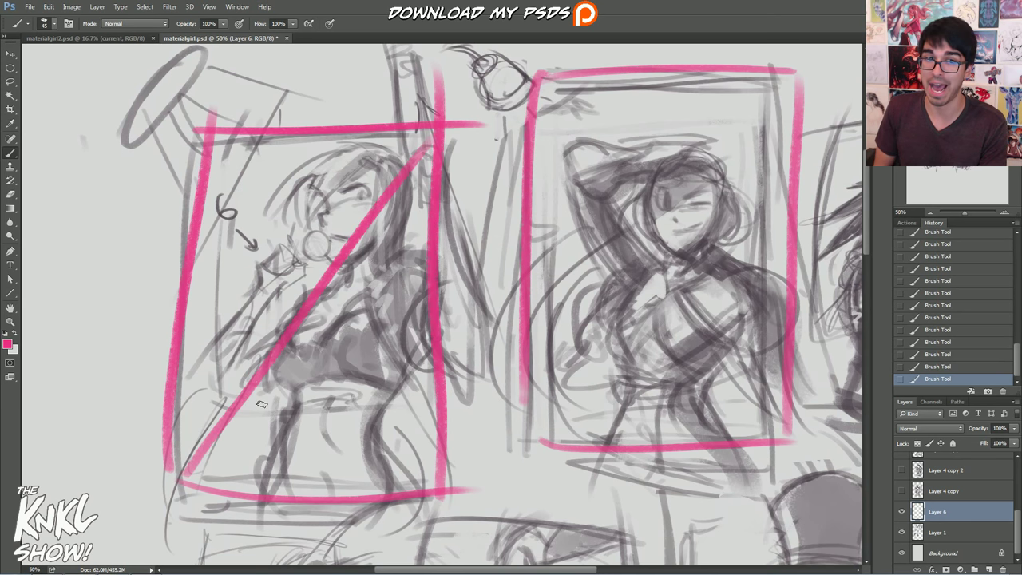
mouse_move(257, 399)
left_mouse_down()
mouse_move(327, 367)
mouse_move(399, 279)
mouse_move(411, 240)
mouse_move(379, 407)
left_mouse_up()
mouse_move(209, 363)
left_mouse_down()
mouse_move(290, 209)
mouse_move(375, 118)
left_mouse_up()
left_click_drag(228, 145, 185, 408)
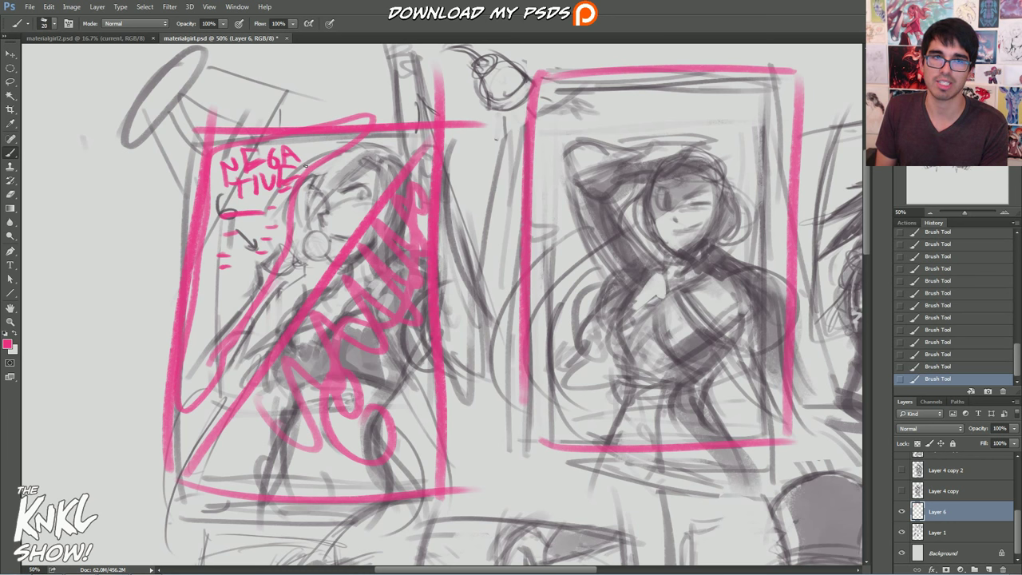
mouse_move(600, 260)
left_mouse_down()
mouse_move(702, 142)
mouse_move(796, 120)
mouse_move(575, 94)
left_mouse_up()
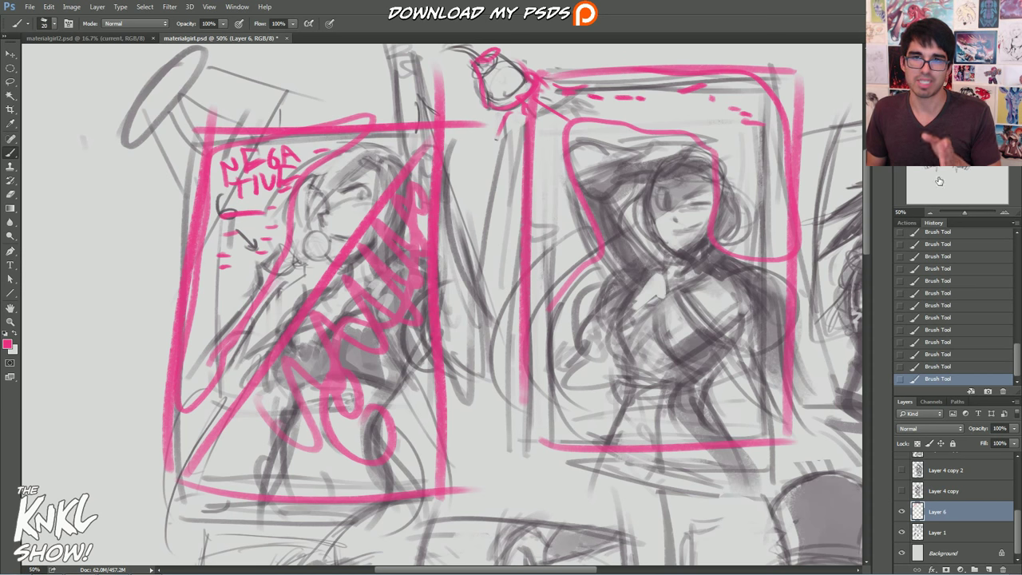
Outline the frame of the third upper thumbnail with pink lines, cropping the belted-jacket woman.
left_click_drag(527, 303, 357, 303)
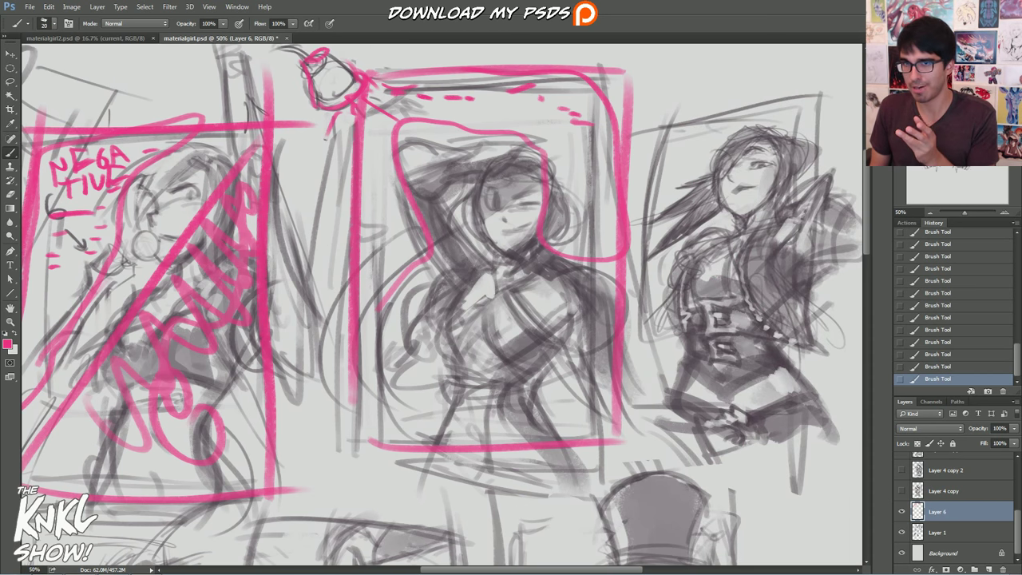
left_click_drag(646, 335, 678, 103)
left_click_drag(652, 124, 758, 102)
left_click_drag(824, 204, 832, 409)
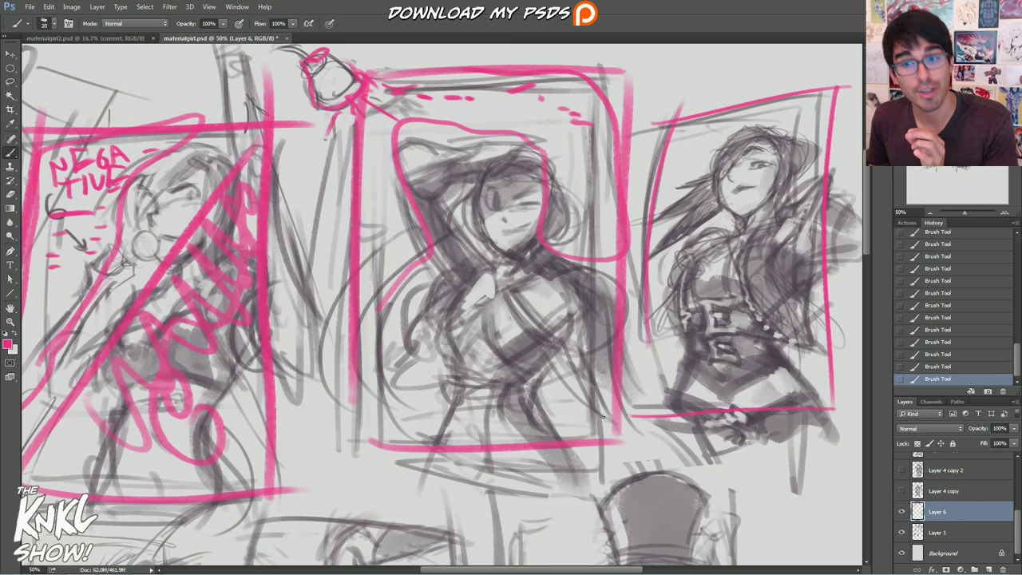
left_click_drag(639, 404, 636, 233)
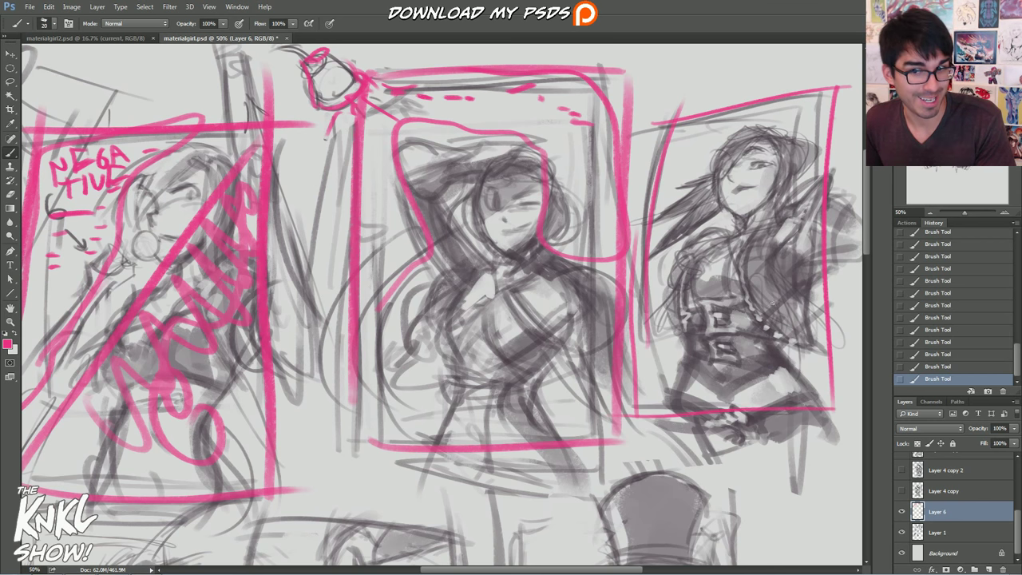
Trace pink flowing curves through the third thumbnail's figure and write "FLOW!" above its frame.
left_click_drag(830, 405, 822, 180)
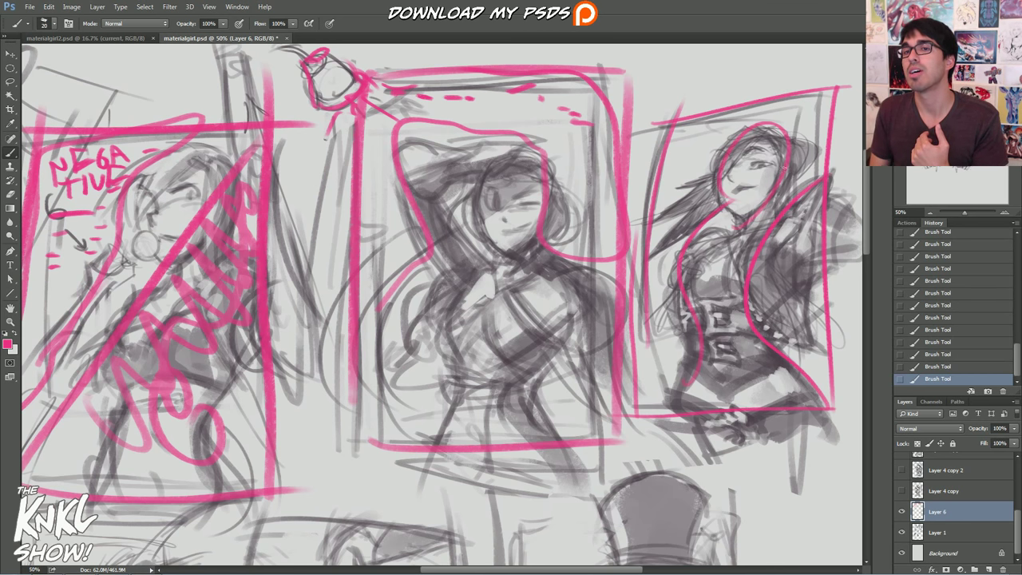
left_click_drag(836, 88, 739, 327)
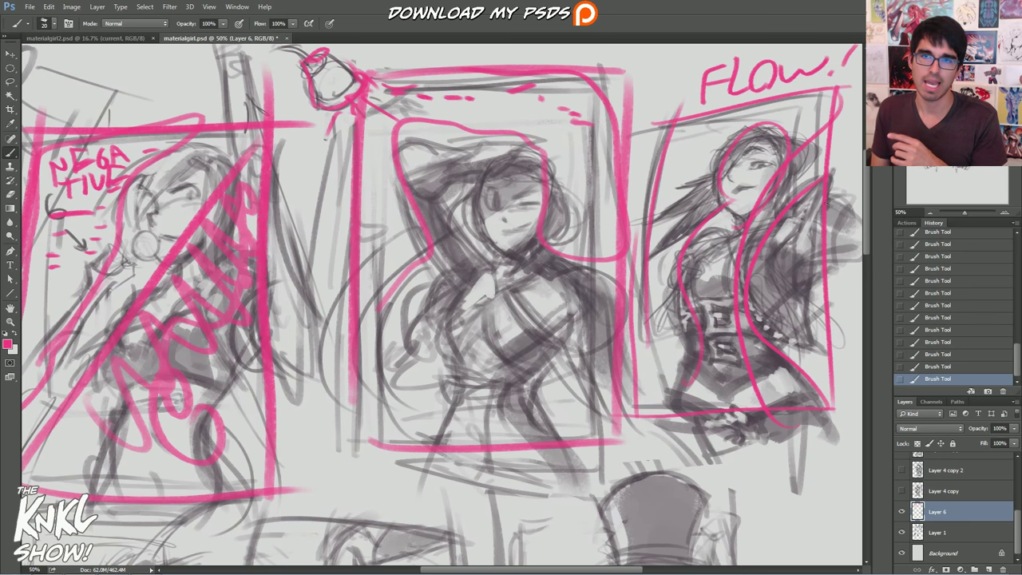
Trace pink curves around the round-headed character in the lower middle thumbnail, marking the head, body sweep and surrounding negative space.
left_click_drag(704, 521, 868, 194)
left_click_drag(493, 206, 557, 331)
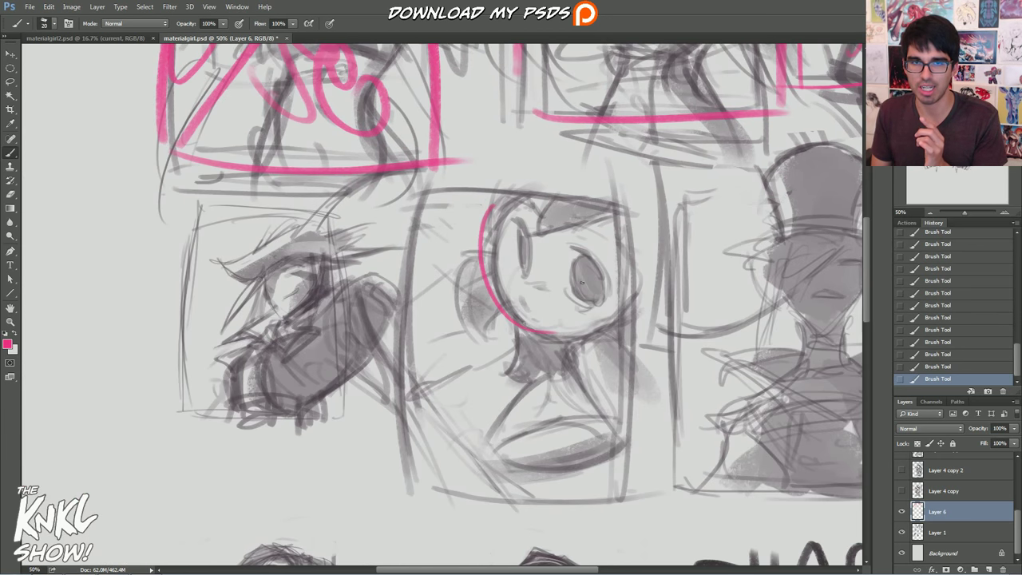
left_click_drag(566, 216, 491, 462)
mouse_move(489, 431)
left_mouse_down()
mouse_move(523, 341)
mouse_move(476, 323)
mouse_move(433, 202)
mouse_move(400, 493)
mouse_move(610, 433)
left_mouse_up()
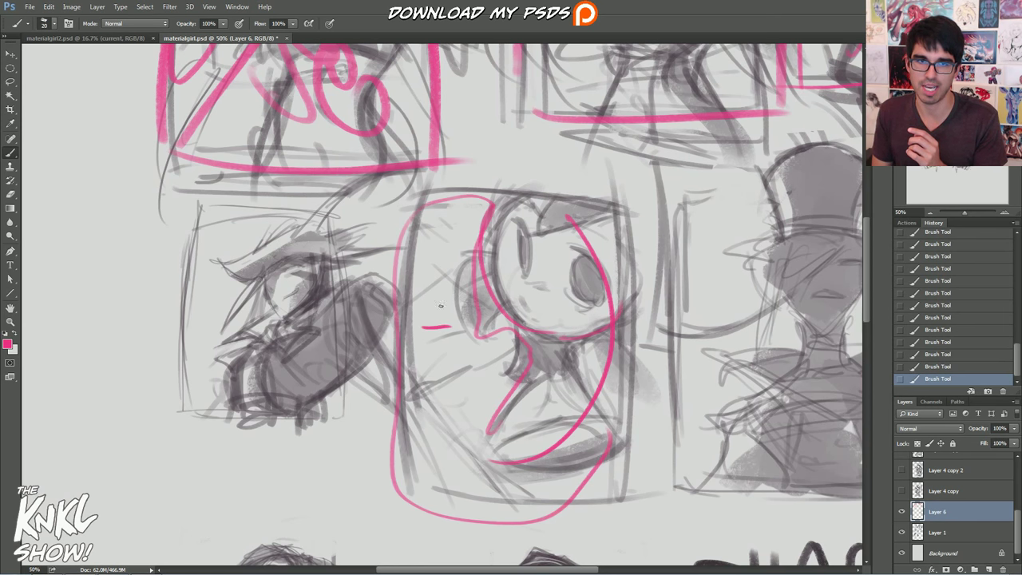
Mark the composition of the remaining lower thumbnails with pink strokes over the hunched figure and the top-hat figure.
mouse_move(229, 405)
left_mouse_down()
mouse_move(262, 321)
mouse_move(246, 254)
mouse_move(296, 224)
left_mouse_up()
left_click_drag(559, 280, 394, 317)
mouse_move(561, 396)
left_mouse_down()
mouse_move(636, 345)
mouse_move(634, 236)
left_mouse_up()
mouse_move(613, 431)
left_mouse_down()
mouse_move(686, 286)
mouse_move(792, 216)
left_mouse_up()
Trace the collar, jacket edge, hip and shoulder angles of the two mirrored belted-jacket sketches with pink strokes.
left_click_drag(294, 402, 343, 501)
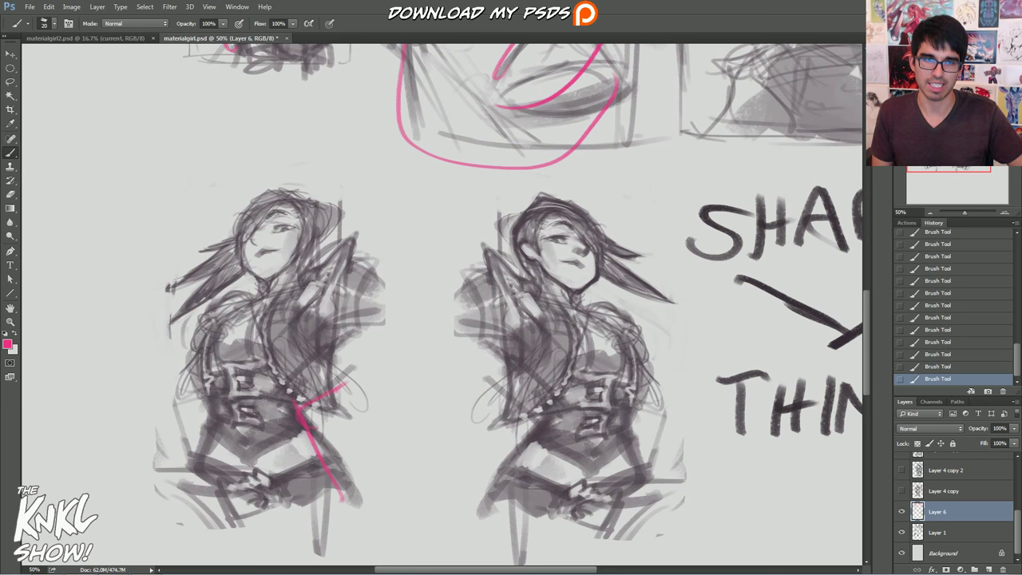
left_click_drag(310, 268, 357, 264)
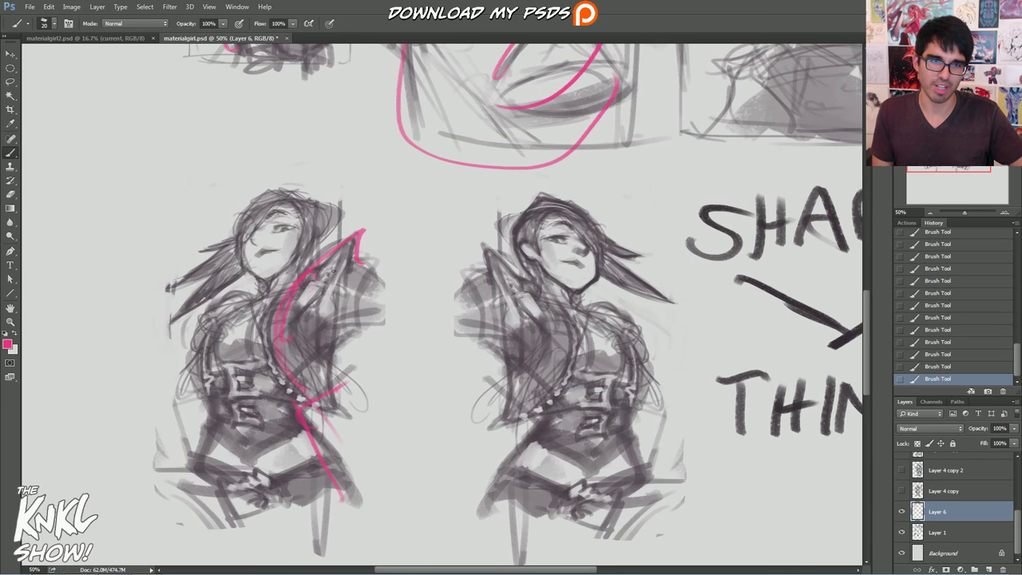
left_click_drag(309, 390, 343, 238)
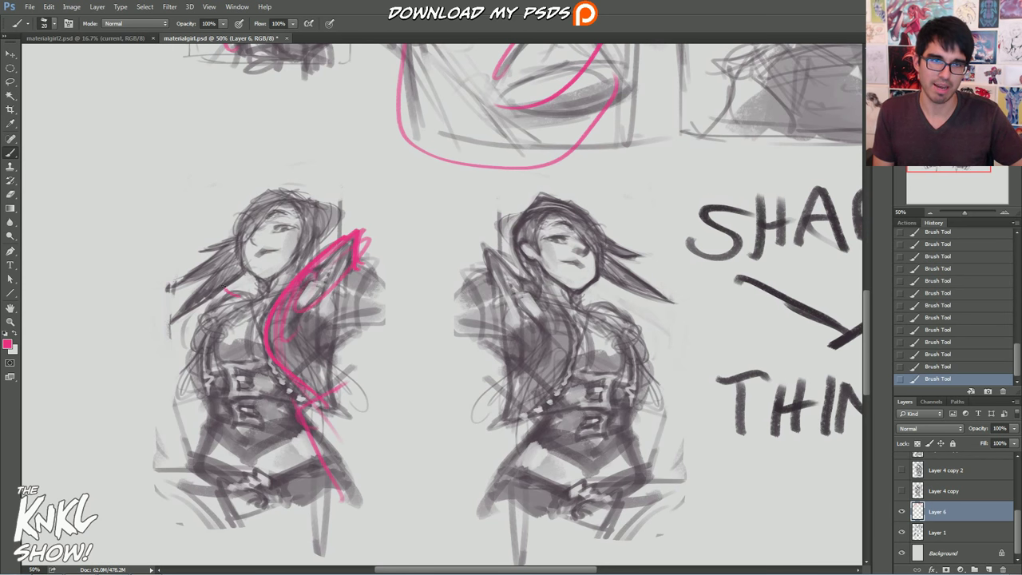
mouse_move(482, 238)
left_mouse_down()
mouse_move(582, 330)
mouse_move(501, 306)
left_mouse_up()
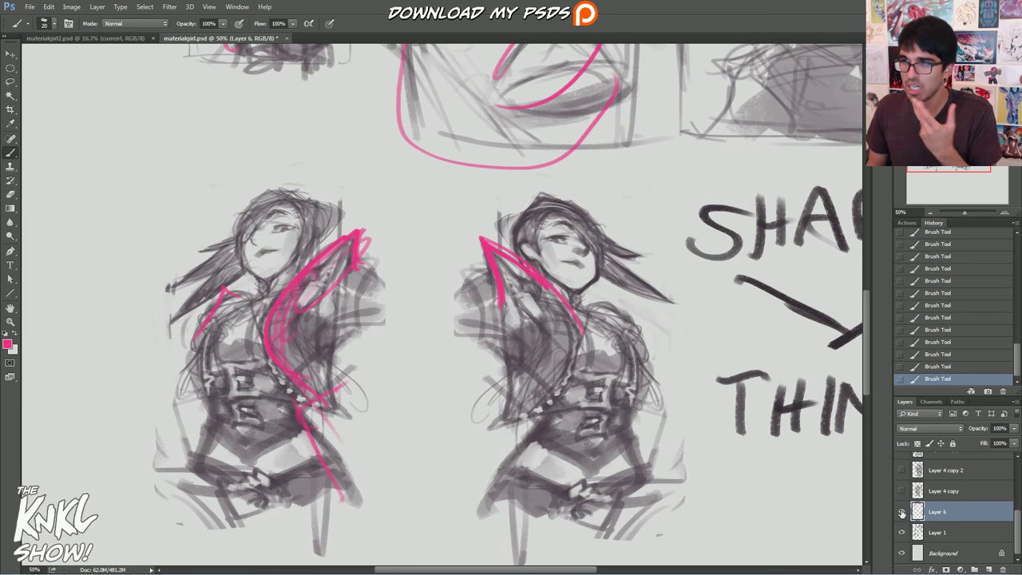
Hide the pink annotations on Layer 6 and enlarge the layer list to reveal all the sketch versions.
left_click(902, 512)
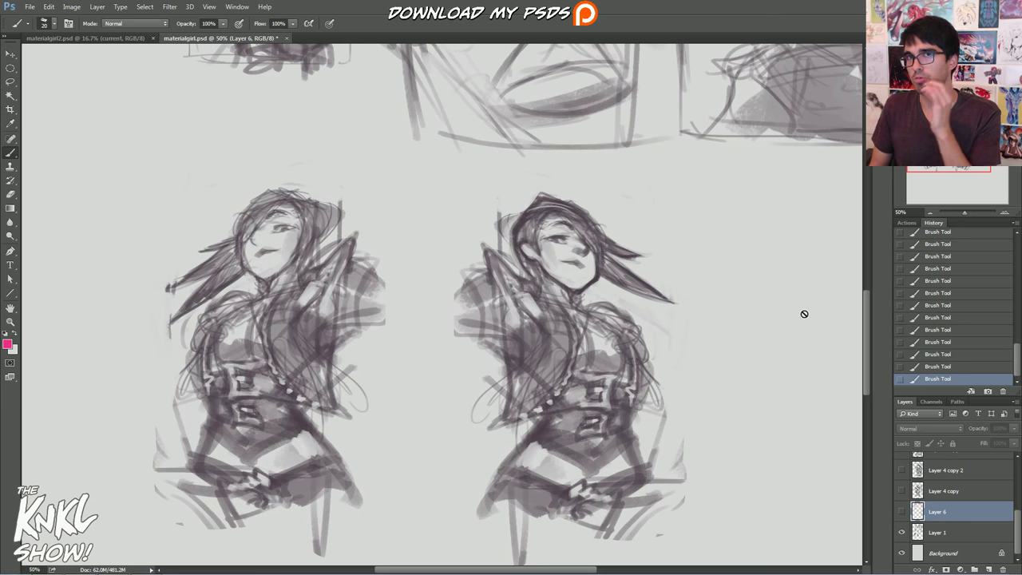
left_click_drag(1018, 535, 1019, 522)
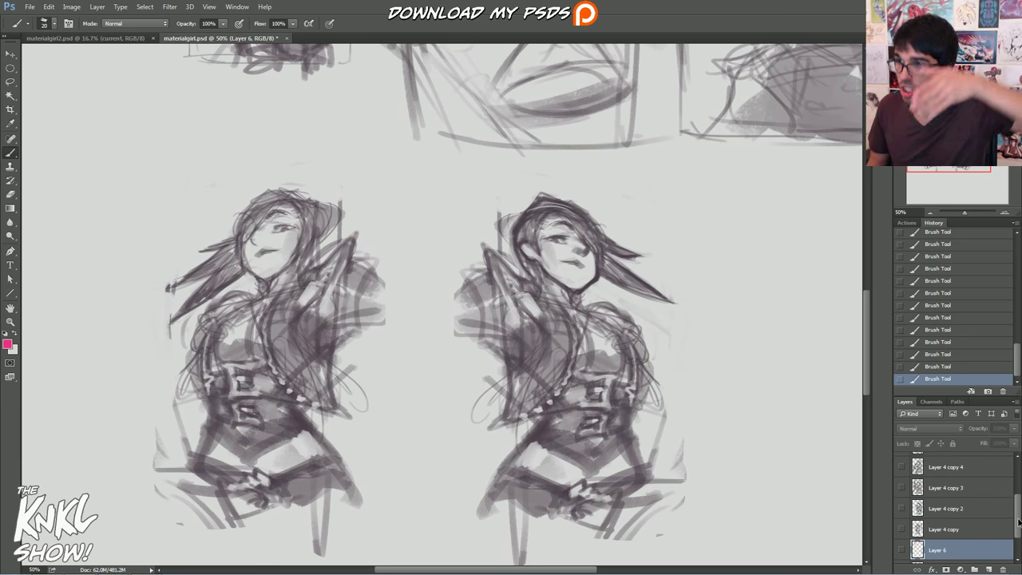
scroll(1018, 521, "down", 1)
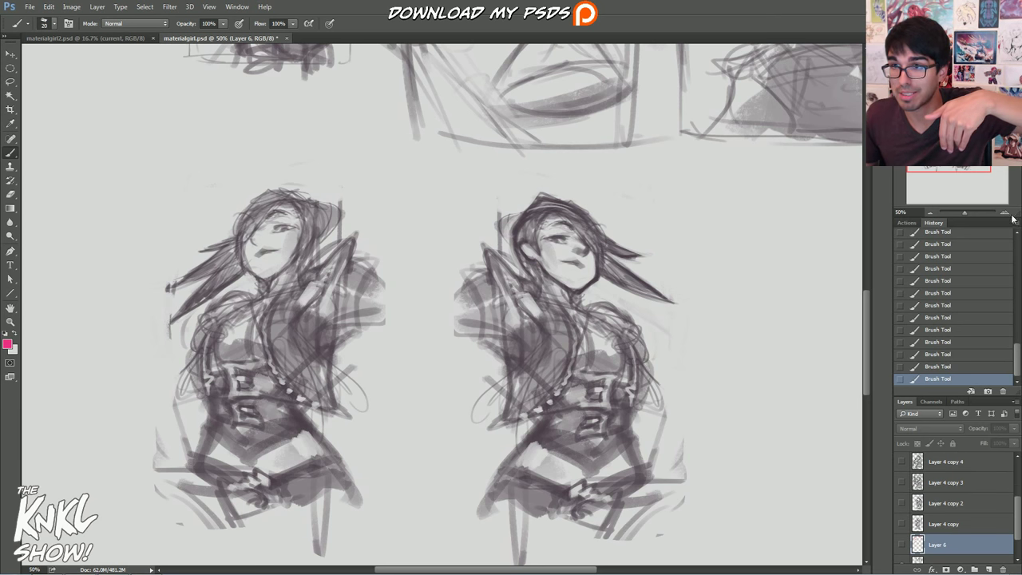
left_click_drag(981, 217, 980, 161)
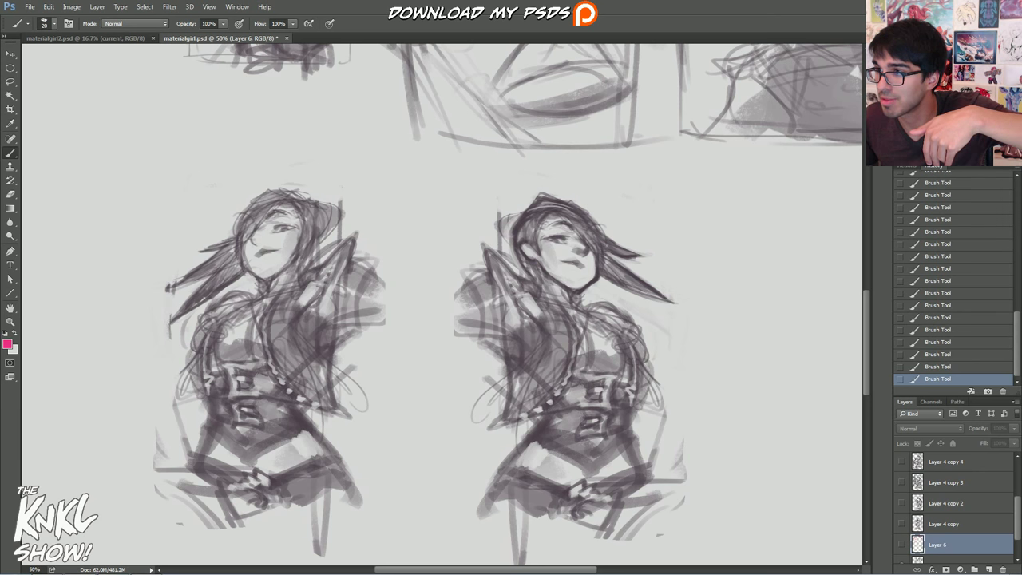
left_click_drag(987, 396, 968, 300)
left_click_drag(1017, 447, 1017, 423)
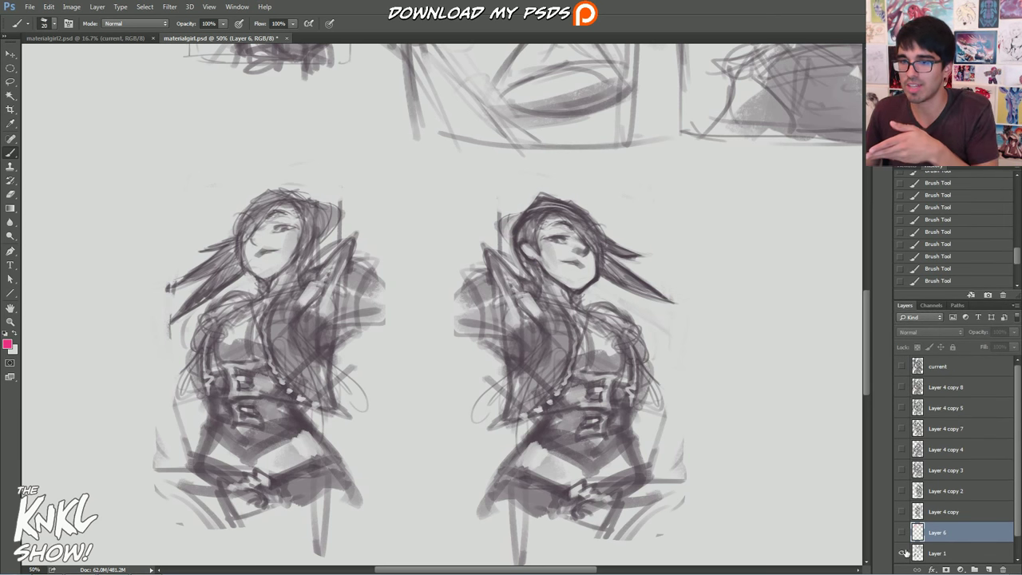
Hide the Layer 1 thumbnails and show Layer 4 copy, viewing the enlarged figure sketch at 25% zoom.
left_click(901, 552)
left_click(902, 511)
key("ctrl+minus")
key("ctrl+minus")
left_click_drag(527, 271, 522, 356)
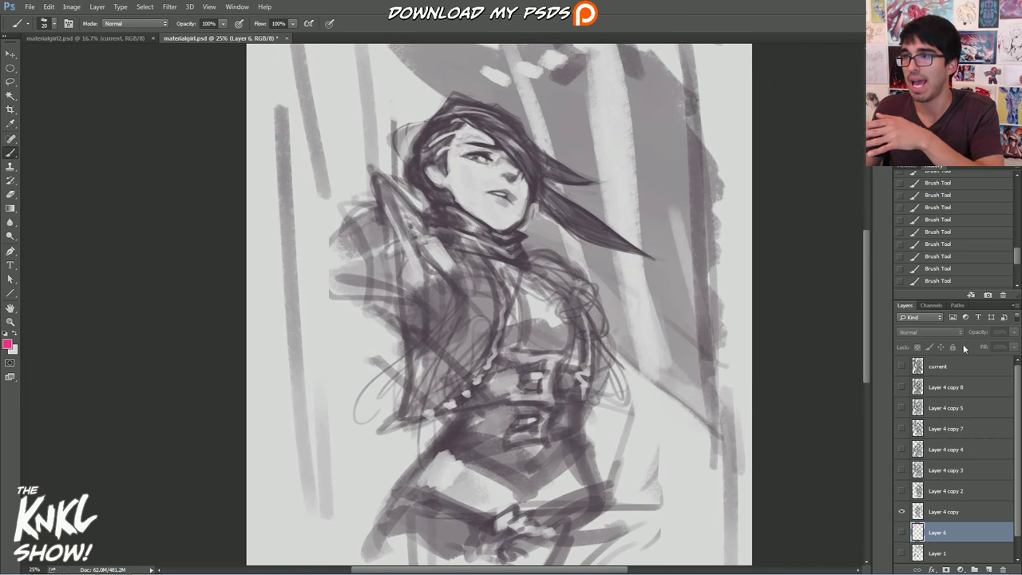
Compare the sketch versions one at a time by showing Layer 4 copy 2, Layer 4 copy 3 and Layer 4 copy 4.
left_click(901, 511)
left_click(901, 490)
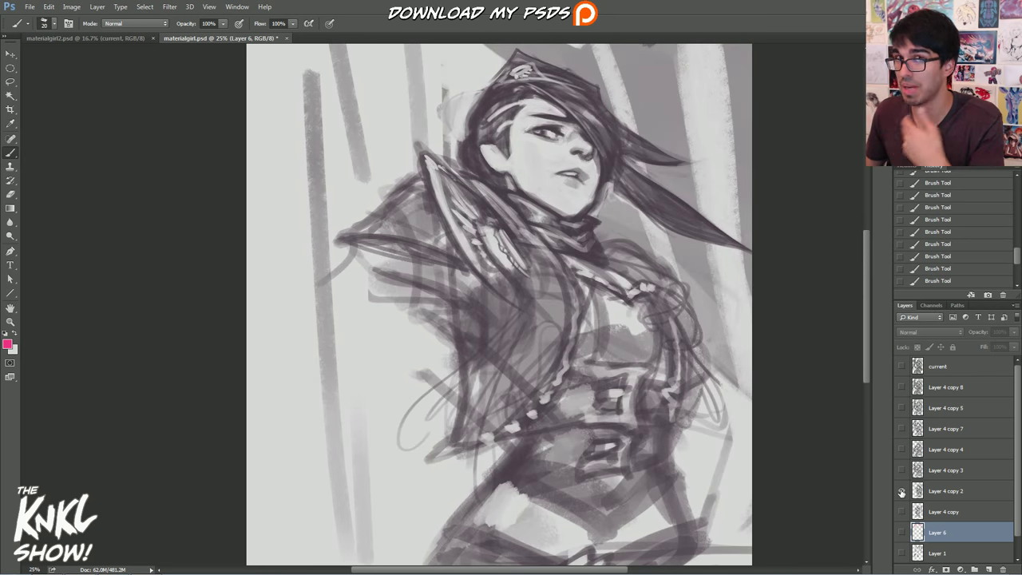
left_click(901, 490)
left_click(901, 469)
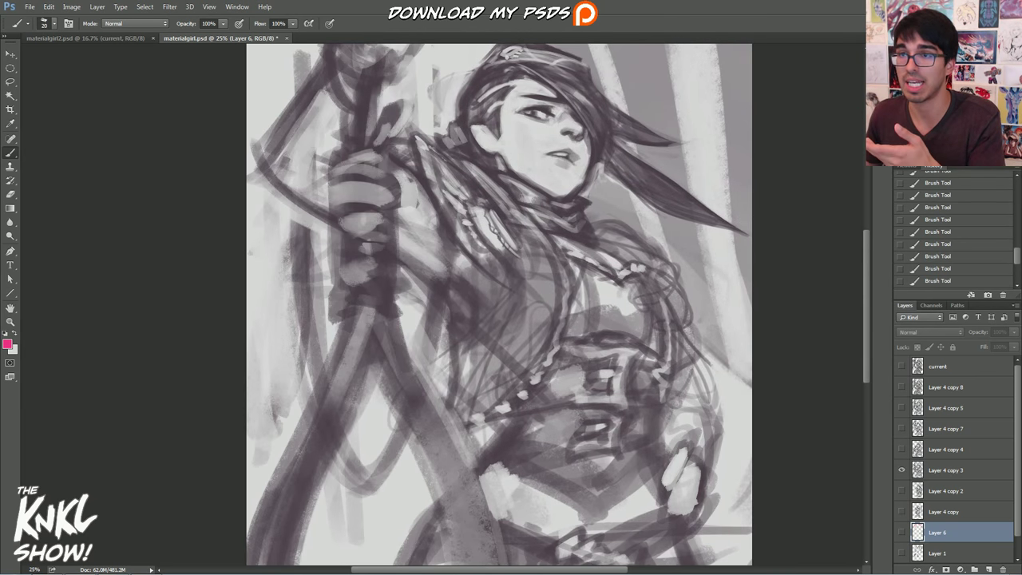
left_click_drag(575, 232, 600, 350)
left_click(901, 470)
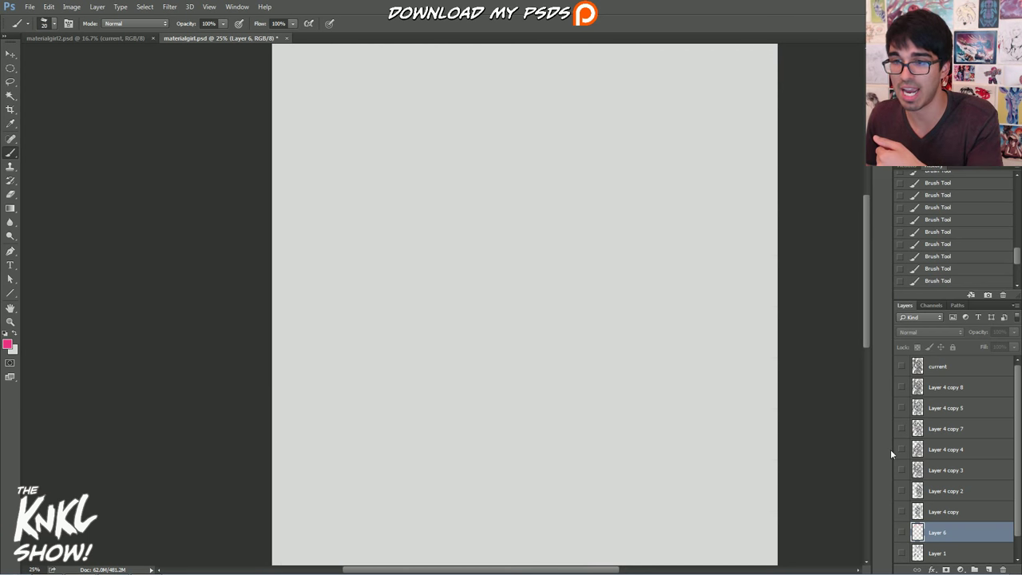
left_click(901, 448)
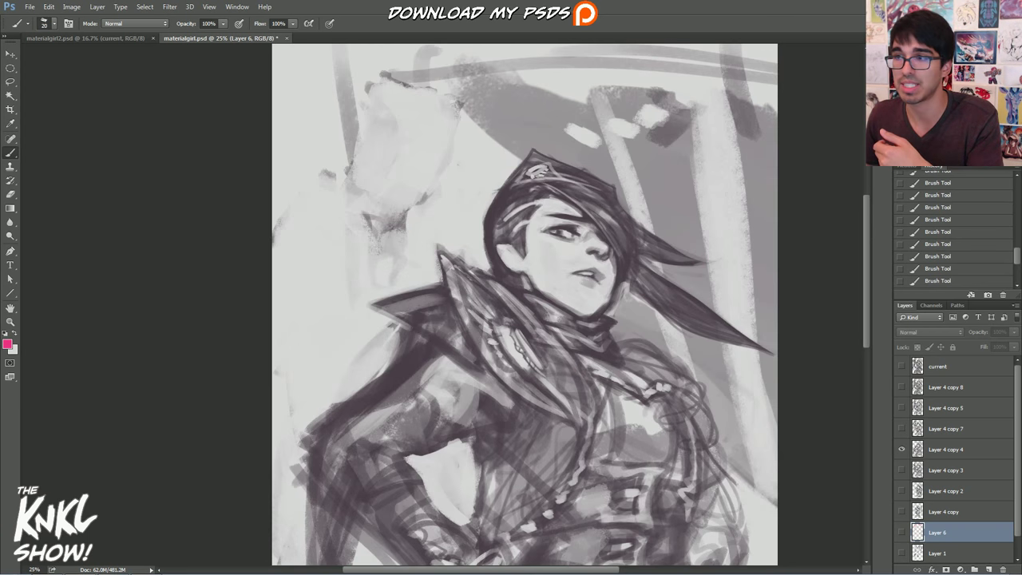
left_click_drag(575, 351, 553, 224)
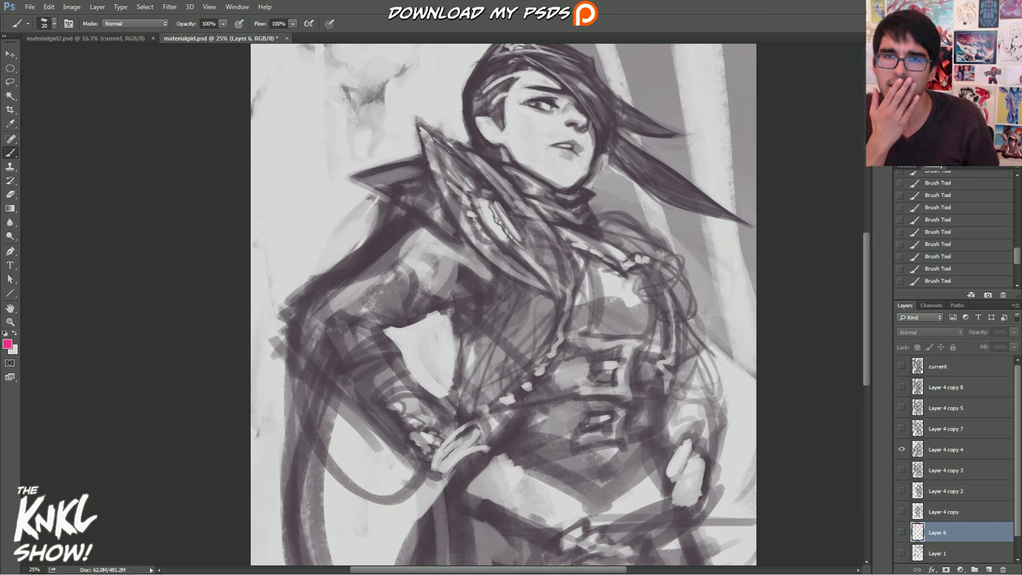
scroll(511, 303, "up", 2)
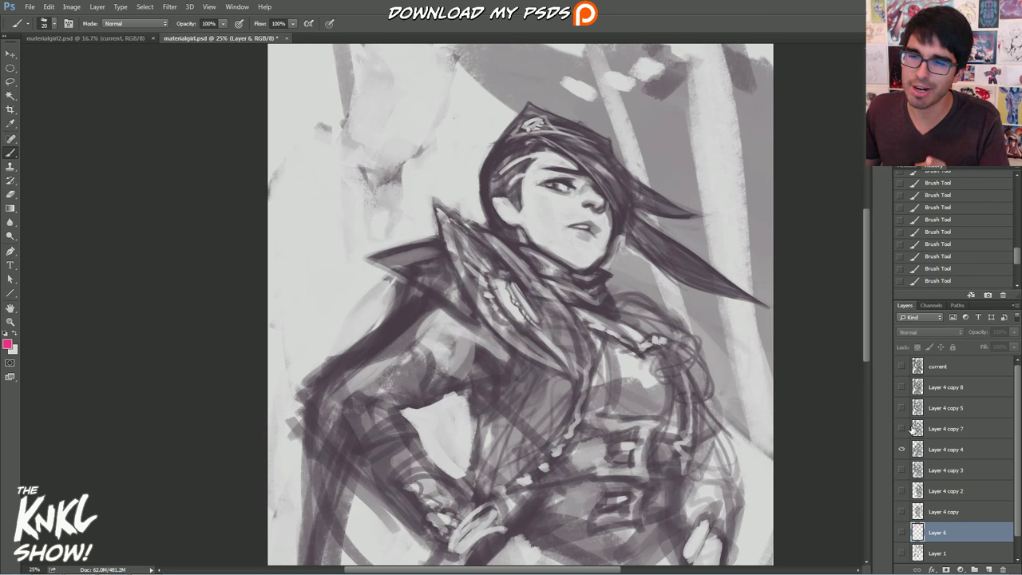
Hide Layer 4 copy 4 and bring back the Layer 1 thumbnail sheet to review the original sketches.
left_click(901, 530, "alt")
scroll(901, 530, "down", 1)
left_click(901, 533)
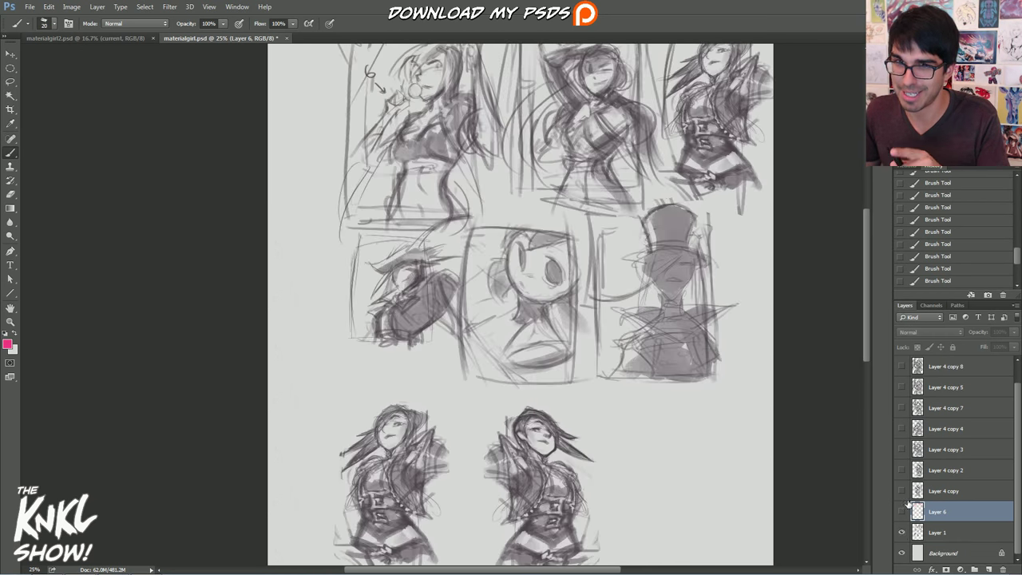
mouse_move(341, 454)
left_mouse_down()
mouse_move(399, 361)
mouse_move(374, 509)
left_mouse_up()
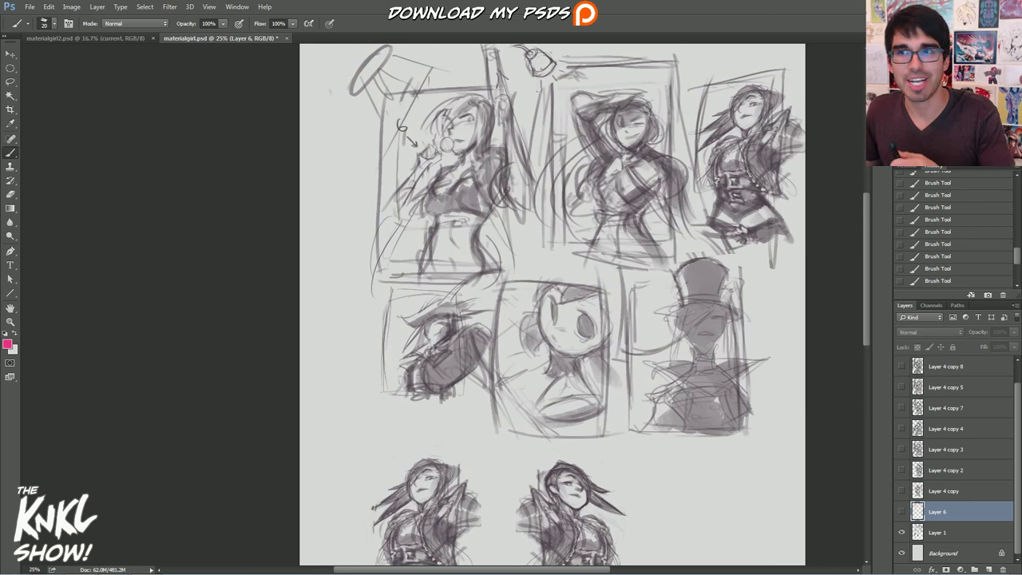
scroll(948, 168, "right", 1)
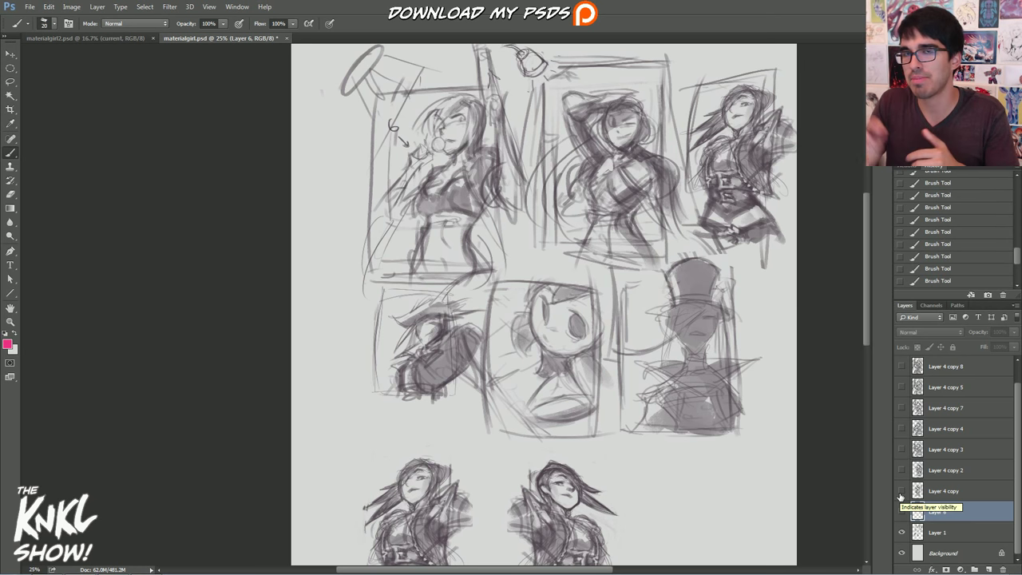
Hide Layer 1, and show and select Layer 4 copy as the active sketch.
left_click(939, 530)
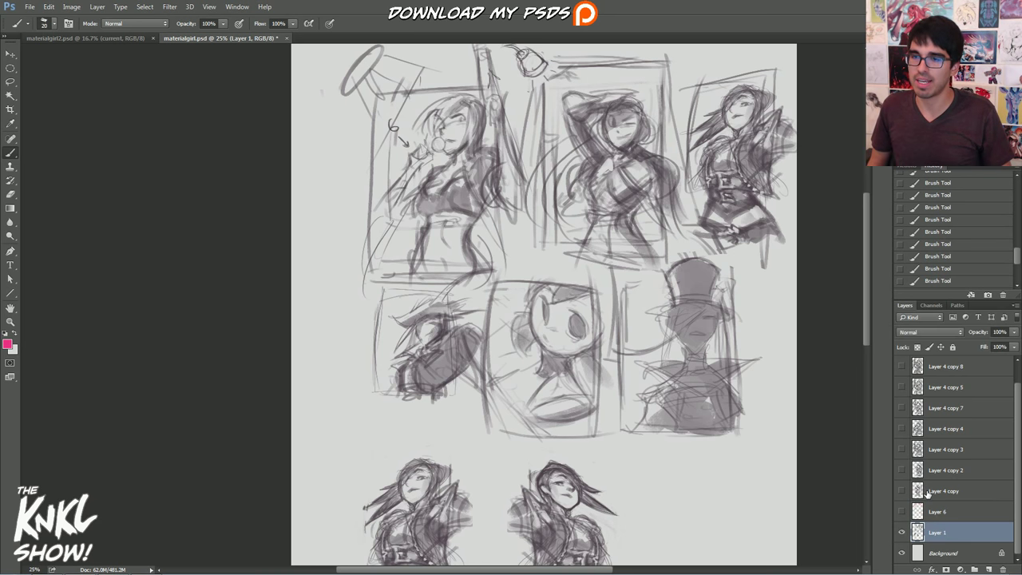
left_click(901, 531)
left_click(901, 531)
left_click(902, 532)
left_click(901, 490)
left_click(946, 490)
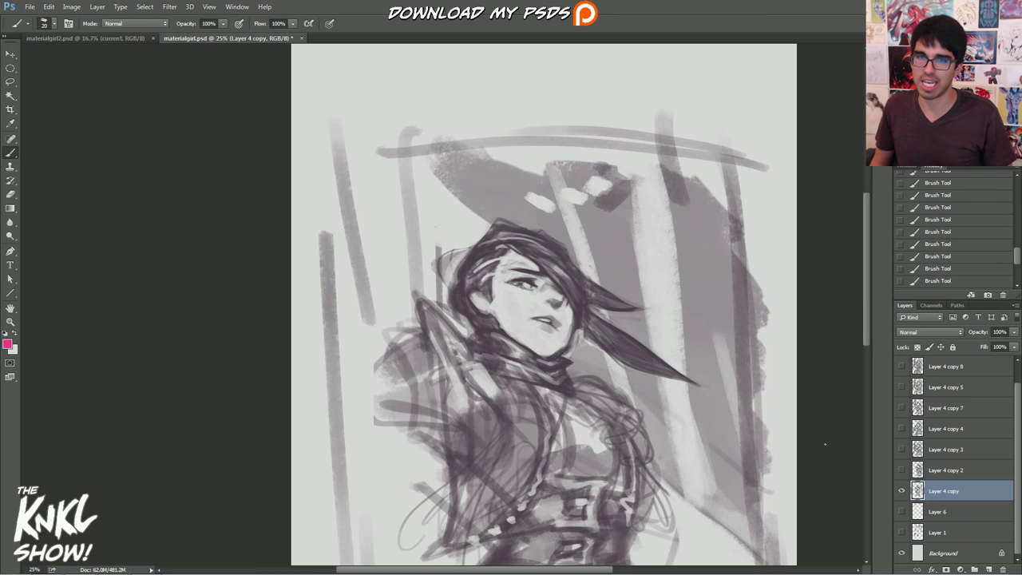
left_click_drag(637, 319, 684, 199)
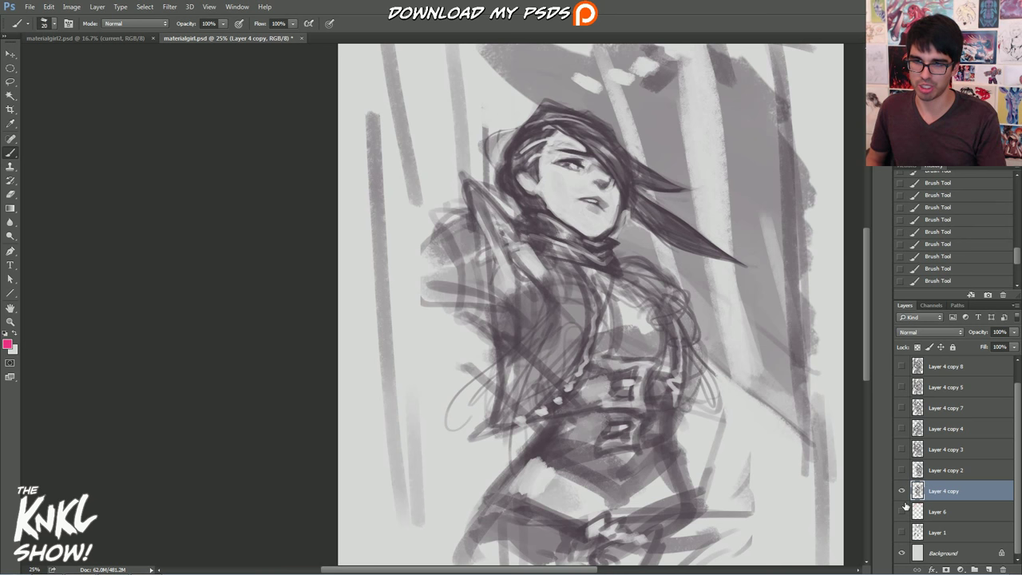
Undo a trial duplicate of Layer 4 copy and write "CTRL+ J" in pink across the top of the sketch.
key("ctrl+j")
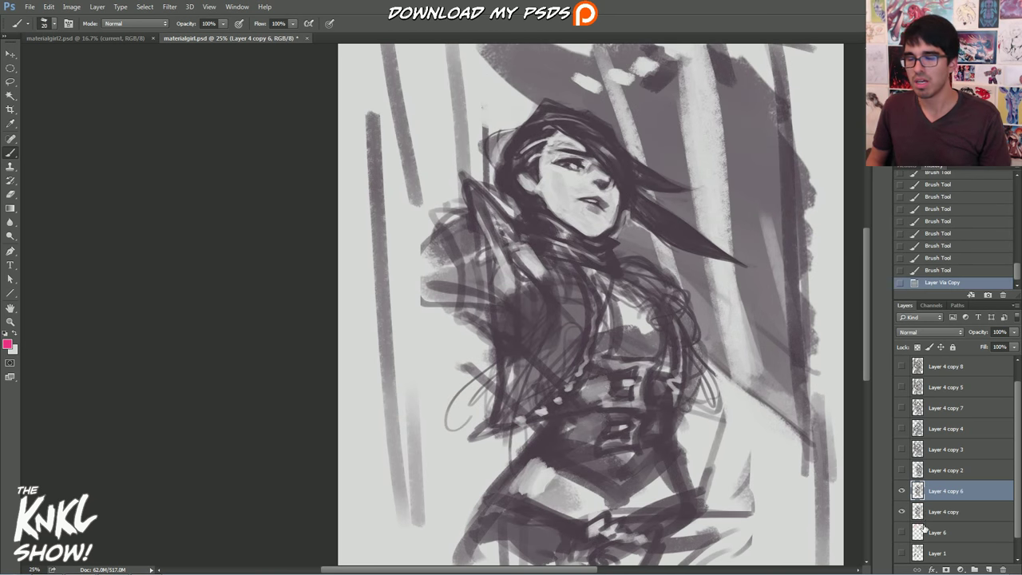
left_click(939, 270)
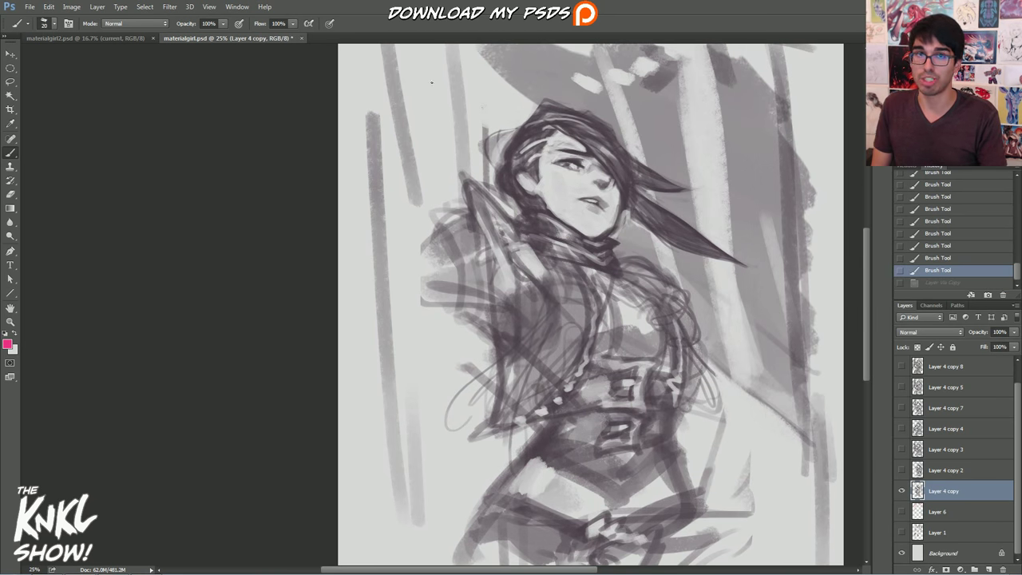
left_click_drag(458, 94, 467, 79)
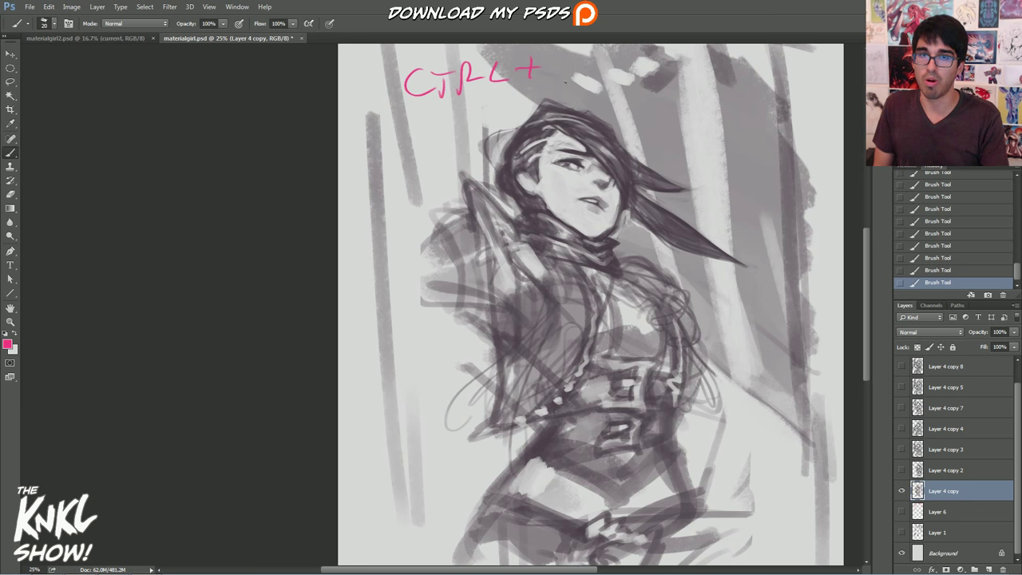
mouse_move(618, 72)
left_mouse_down()
mouse_move(639, 170)
mouse_move(590, 124)
left_mouse_up()
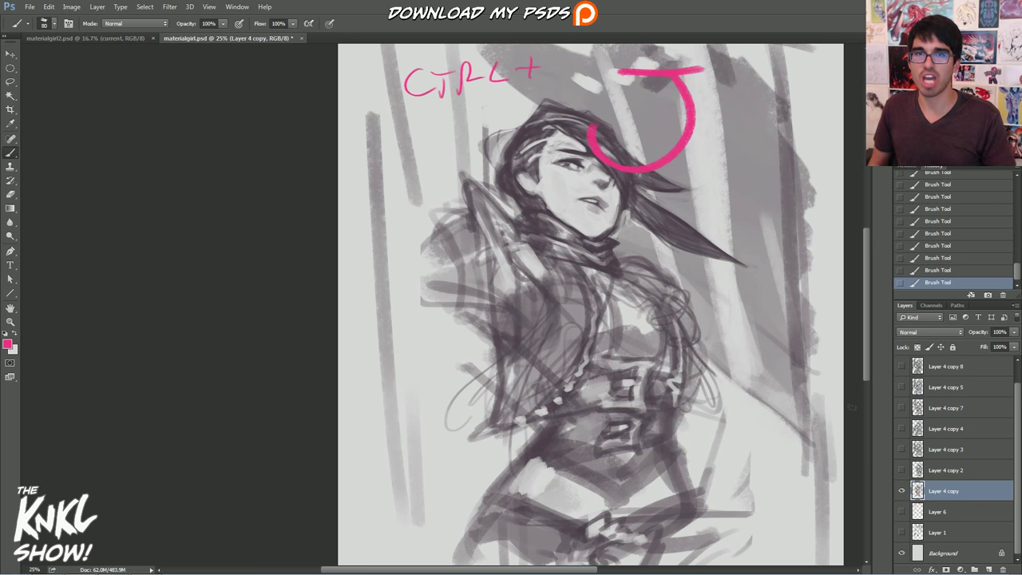
Duplicate Layer 4 copy, hide the original, and paint pink bunny ears, a nose and lips on the duplicate.
key("ctrl+j")
left_click(902, 510)
mouse_move(558, 128)
left_mouse_down()
mouse_move(635, 120)
mouse_move(679, 152)
left_mouse_up()
left_click_drag(597, 177, 623, 201)
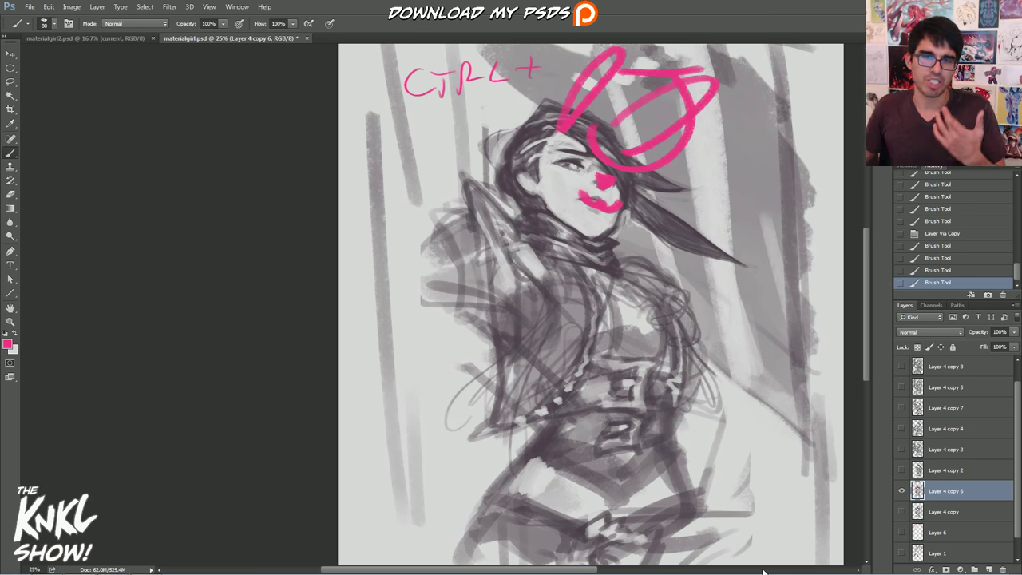
Hide the pink-marked duplicate Layer 4 copy 6 and create a new empty layer above the "current" layer.
left_click(901, 492)
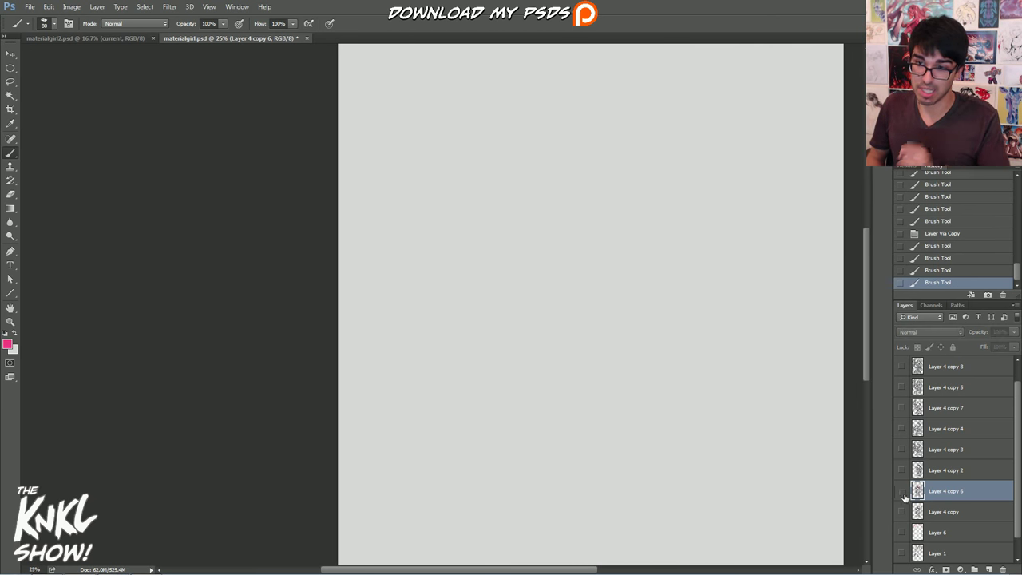
left_click_drag(1019, 474, 1019, 447)
left_click(935, 364)
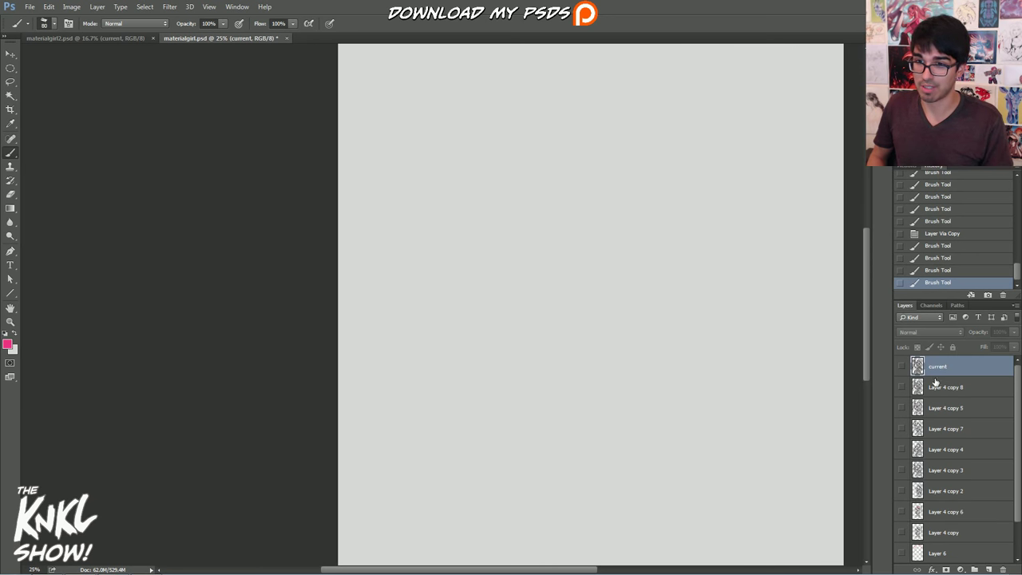
key("ctrl+shift+n")
key("Return")
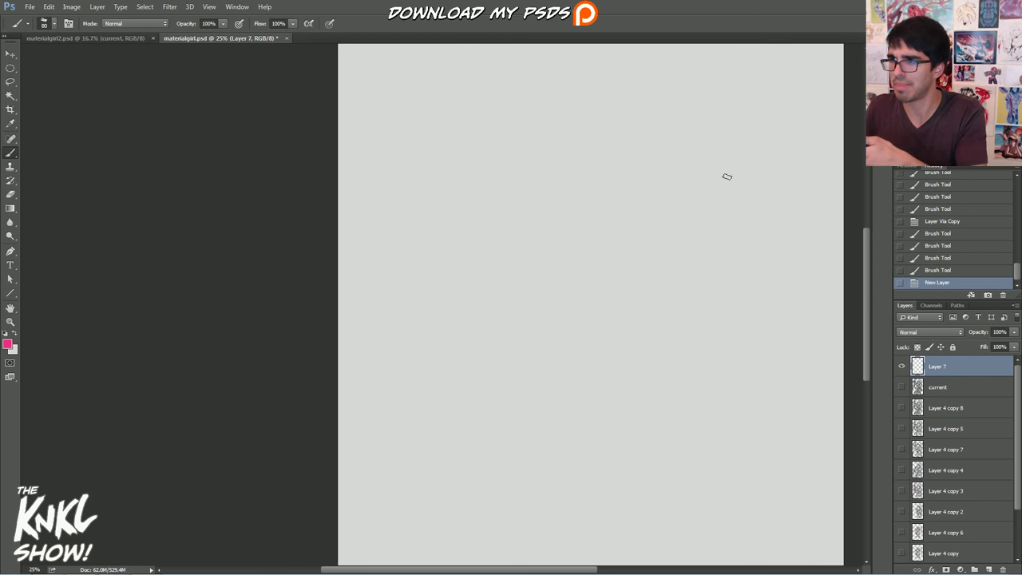
Show the "current" layer to examine the latest character sketch, and hide it again.
left_click(901, 386)
mouse_move(606, 239)
left_mouse_down()
mouse_move(552, 361)
mouse_move(573, 360)
left_mouse_up()
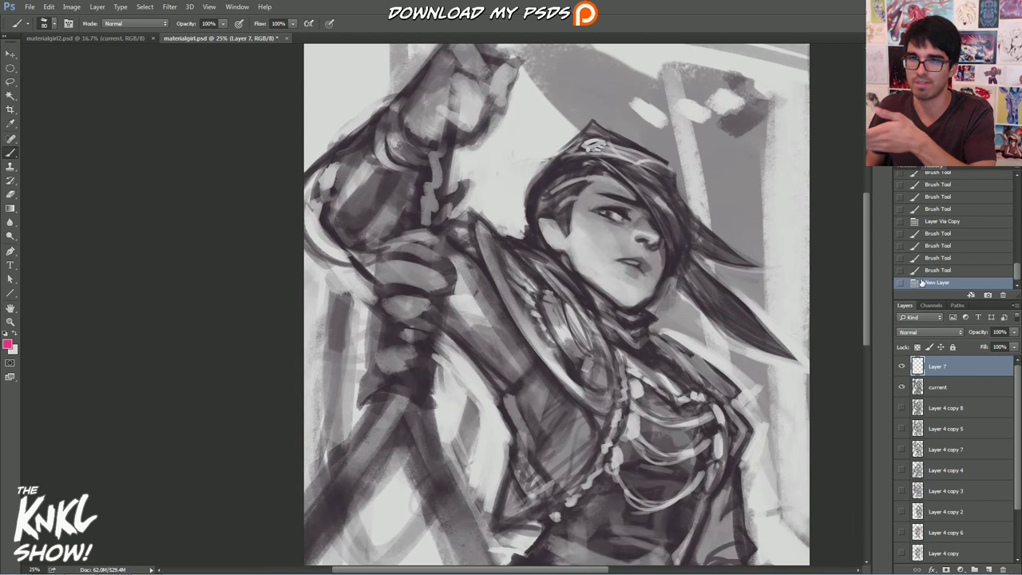
left_click(901, 387)
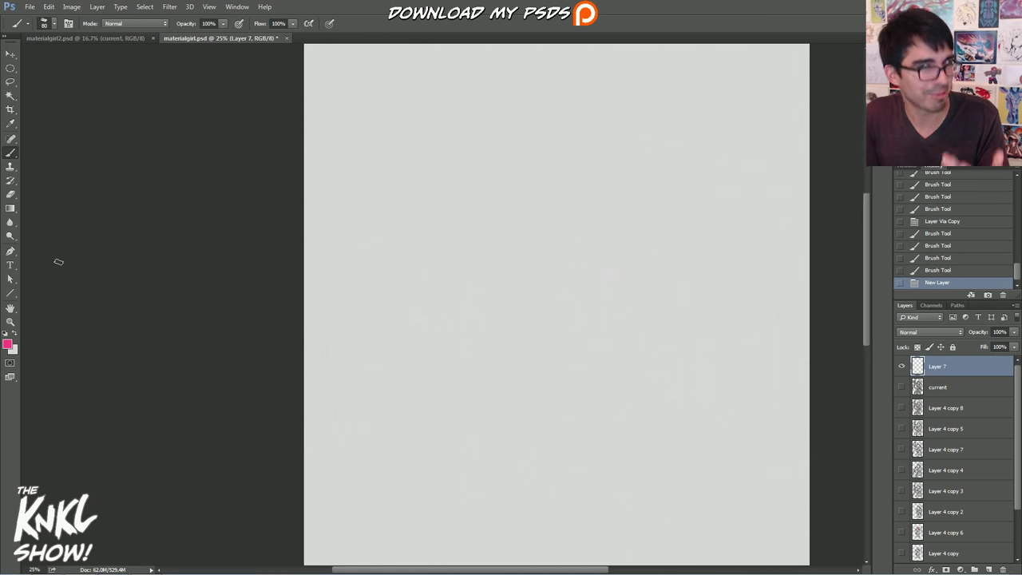
Write "LINE SCULPTOR" in a muted grey-purple across the top of the empty Layer 7.
left_click(7, 345)
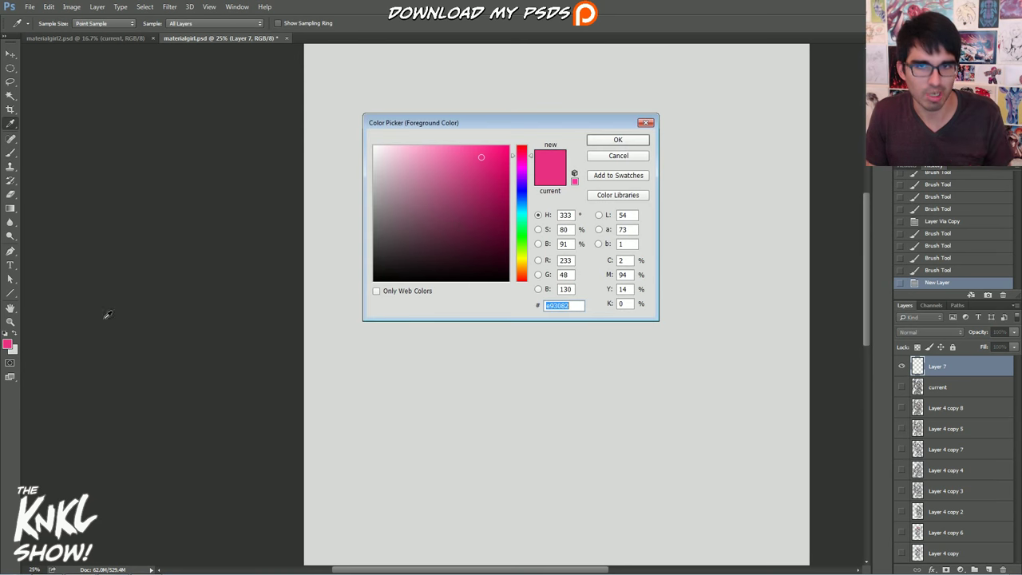
mouse_move(464, 227)
left_mouse_down()
mouse_move(448, 236)
mouse_move(407, 198)
mouse_move(395, 226)
left_mouse_up()
left_click(618, 139)
key("b")
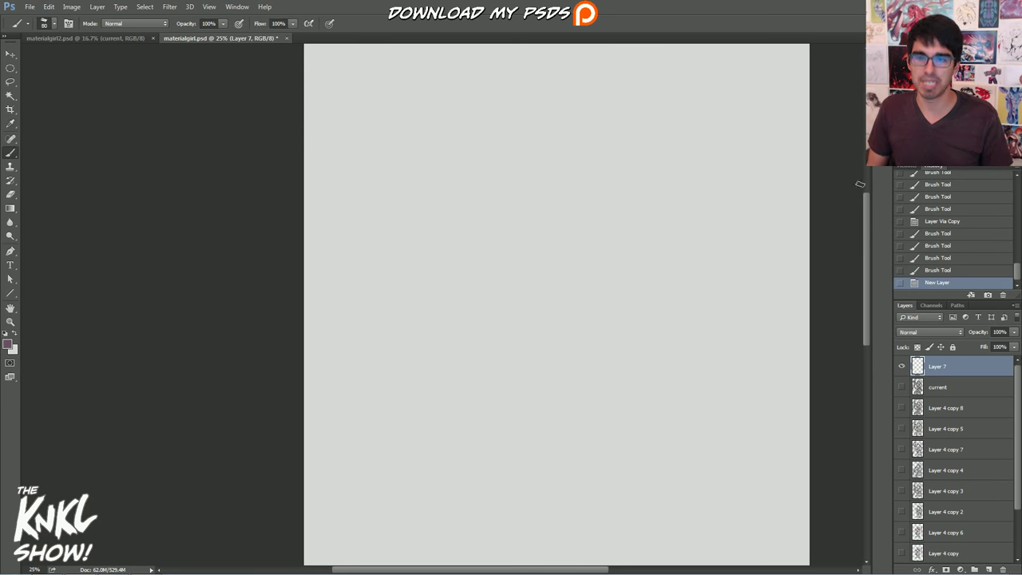
left_click_drag(375, 73, 407, 111)
mouse_move(421, 75)
left_mouse_down()
mouse_move(413, 116)
mouse_move(470, 71)
mouse_move(481, 106)
left_mouse_up()
left_click_drag(482, 89, 498, 89)
left_click_drag(480, 105, 511, 102)
mouse_move(577, 79)
left_mouse_down()
mouse_move(544, 117)
mouse_move(621, 104)
mouse_move(657, 80)
left_mouse_up()
left_click_drag(672, 77, 686, 113)
mouse_move(690, 78)
left_mouse_down()
mouse_move(691, 99)
mouse_move(723, 118)
left_mouse_up()
mouse_move(709, 83)
left_mouse_down()
mouse_move(758, 83)
mouse_move(768, 116)
mouse_move(778, 115)
left_mouse_up()
left_click_drag(790, 88, 790, 119)
left_click_drag(791, 86, 805, 122)
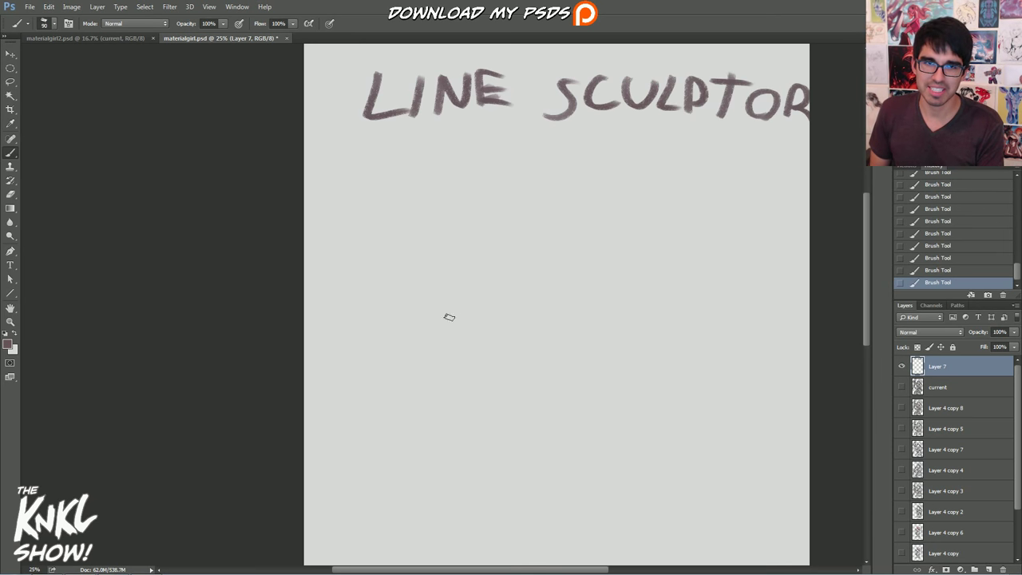
Draw a round smiley face with filled eyes, eyebrows and a curved smile below the lettering.
mouse_move(431, 328)
left_mouse_down()
mouse_move(435, 310)
mouse_move(497, 296)
mouse_move(479, 303)
left_mouse_up()
mouse_move(407, 290)
left_mouse_down()
mouse_move(479, 254)
mouse_move(493, 272)
left_mouse_up()
left_click_drag(403, 246, 415, 253)
mouse_move(456, 225)
left_mouse_down()
mouse_move(471, 228)
mouse_move(476, 209)
left_mouse_up()
left_click_drag(388, 241, 423, 232)
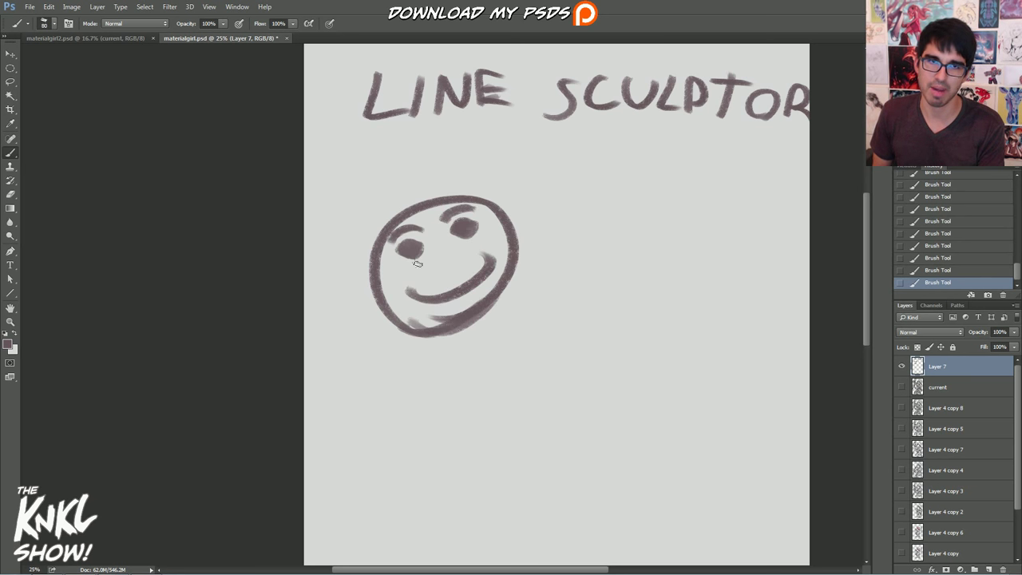
Shade a soft band across the smiley's cheeks with a 250 px brush.
key("bracketright")
key("bracketright")
key("bracketright")
key("bracketright")
left_click_drag(391, 275, 518, 236)
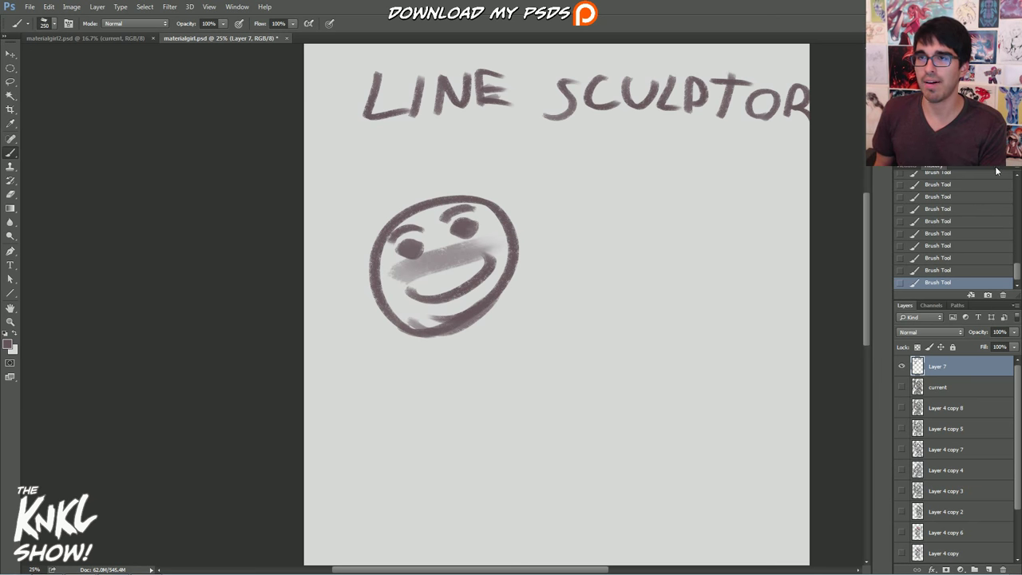
Paint a wide, soft grey sample stroke above the smiley with a 400 px brush.
key("ctrl+equal")
key("bracketleft")
key("bracketleft")
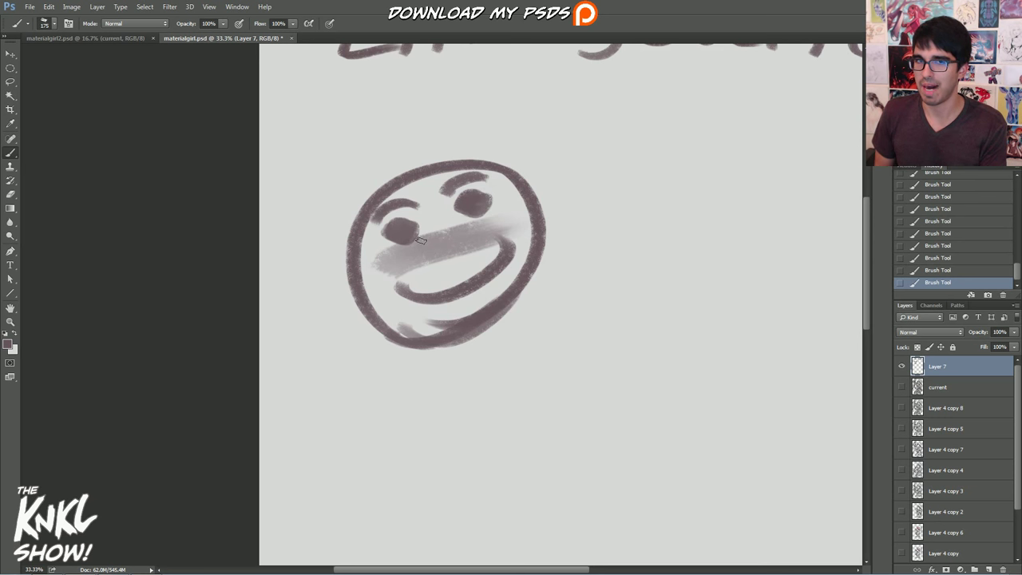
key("bracketright")
key("bracketright")
key("bracketright")
key("bracketright")
left_click_drag(522, 143, 742, 86)
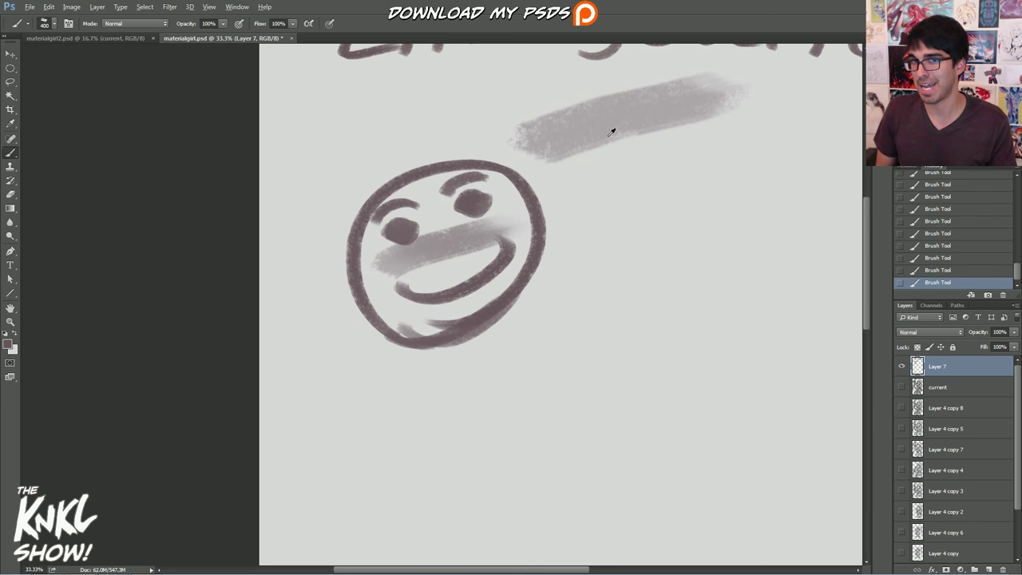
Sample the wide stroke's grey (aea7aa) as the foreground colour and even out the smiley's cheek band with it.
left_click(8, 345)
left_click_drag(532, 130, 649, 271)
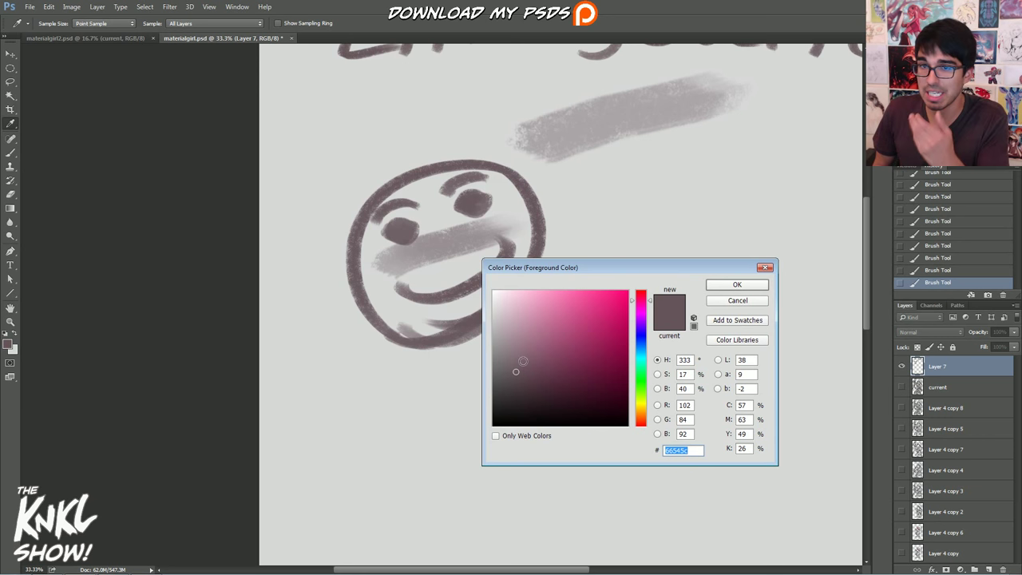
left_click(597, 118)
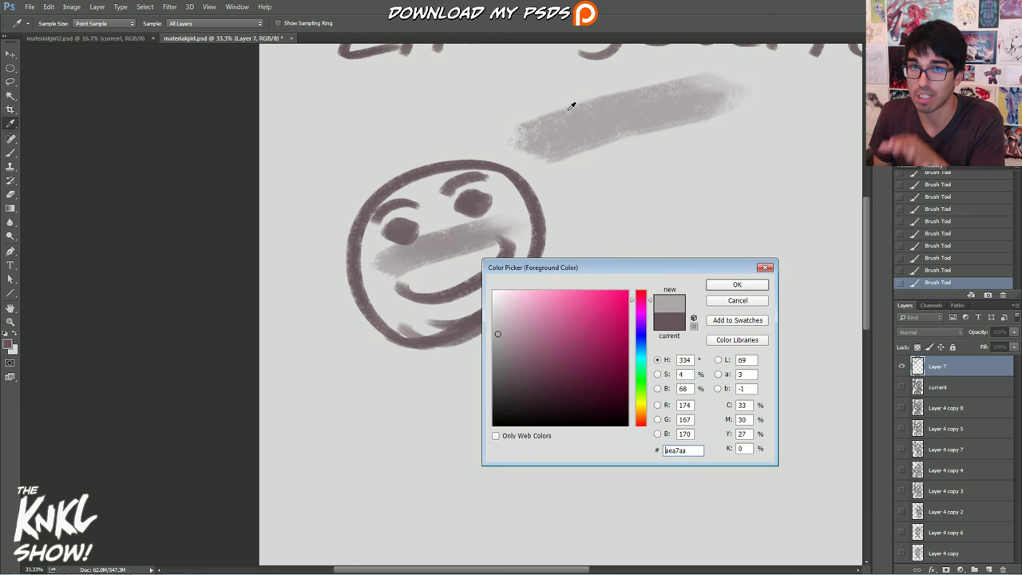
left_click(735, 287)
key("b")
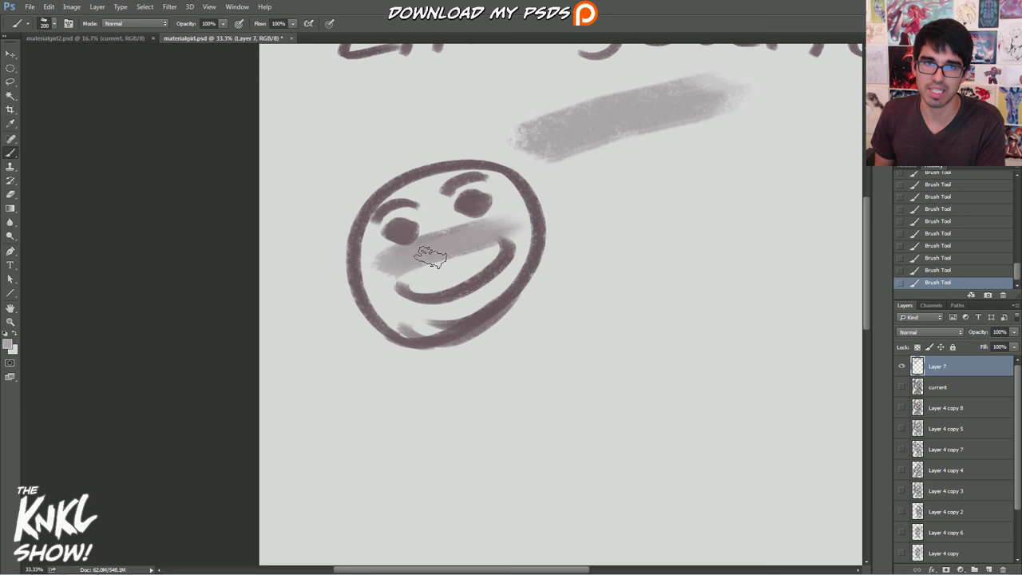
left_click_drag(423, 248, 475, 231)
Dab small dark purple marks around the smiley's brow and cheeks with a 50 px brush.
key("bracketleft")
key("bracketleft")
key("bracketleft")
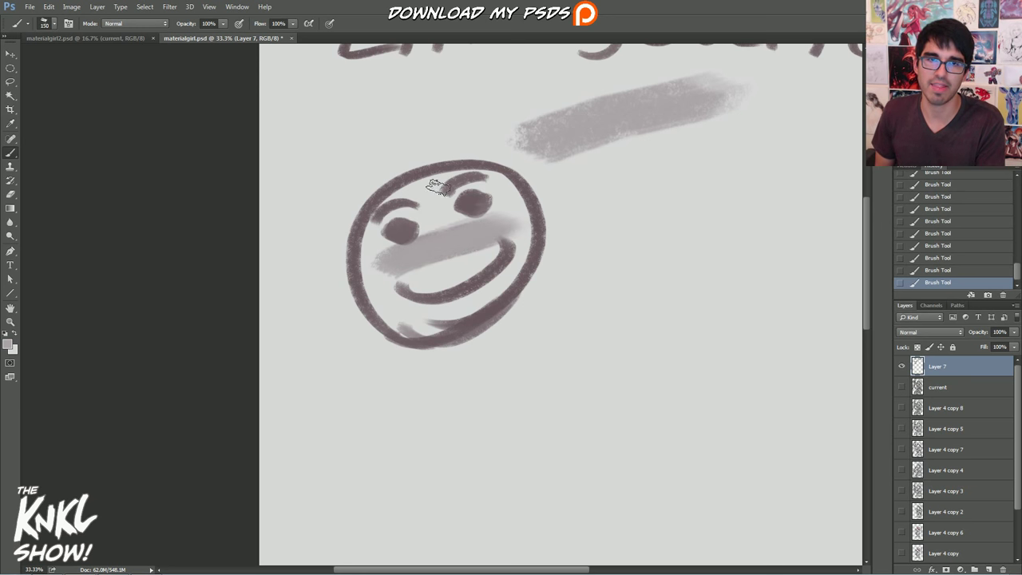
key("bracketright")
key("bracketright")
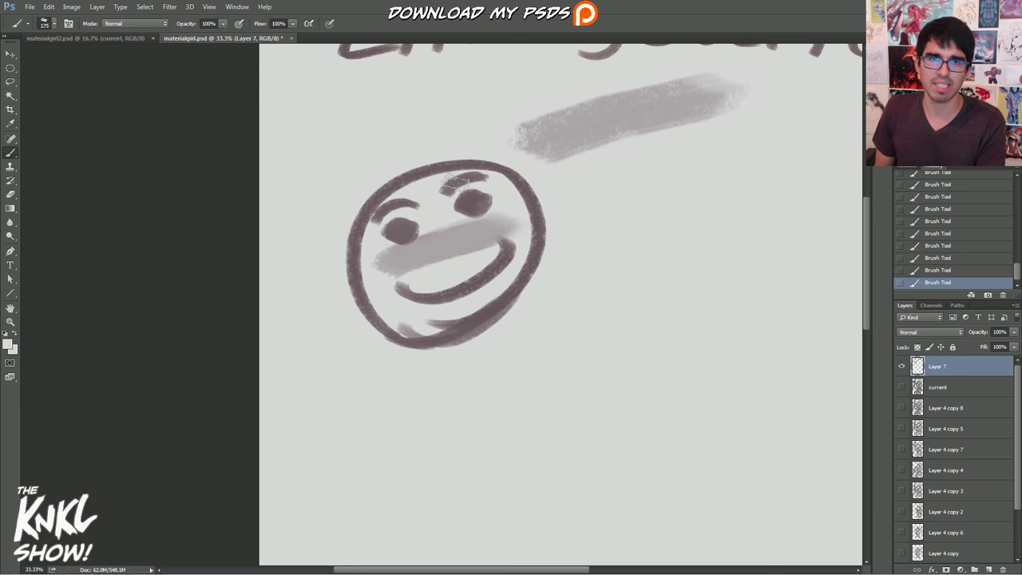
key("bracketleft")
key("bracketleft")
key("bracketleft")
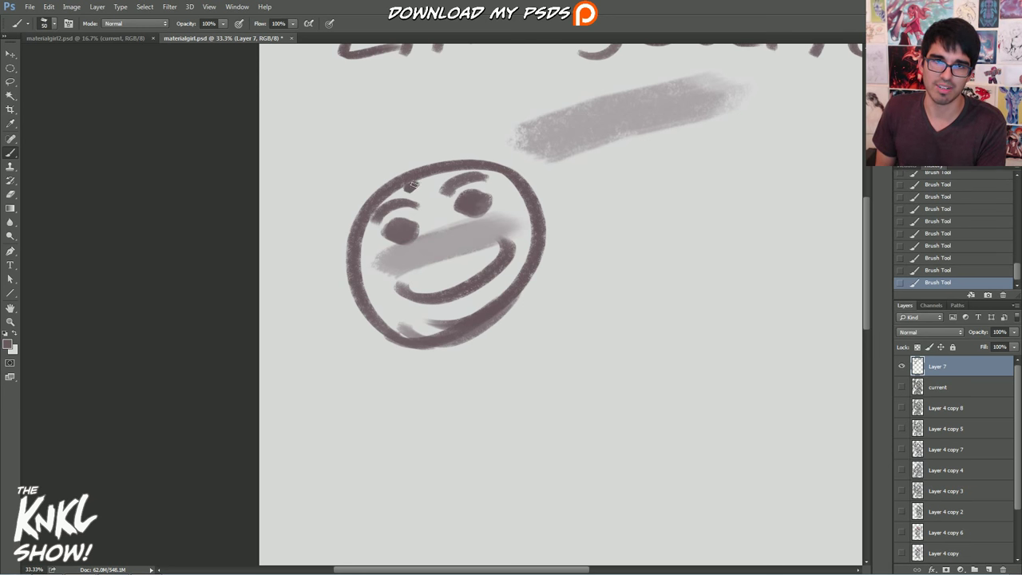
left_click_drag(369, 274, 381, 264)
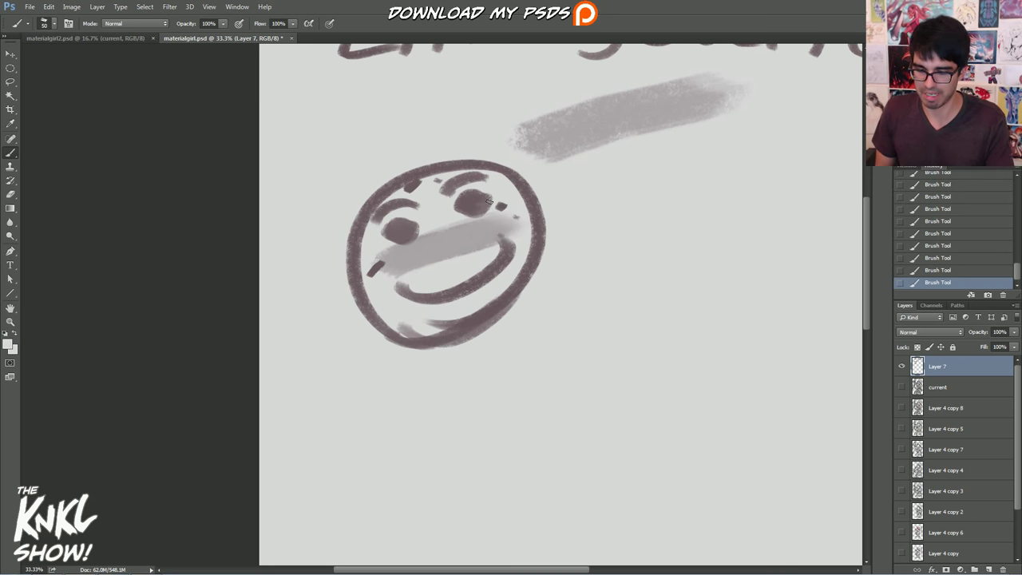
Set the foreground to light grey d7d7d7 and paint out the small dark marks on the smiley.
left_click(8, 343)
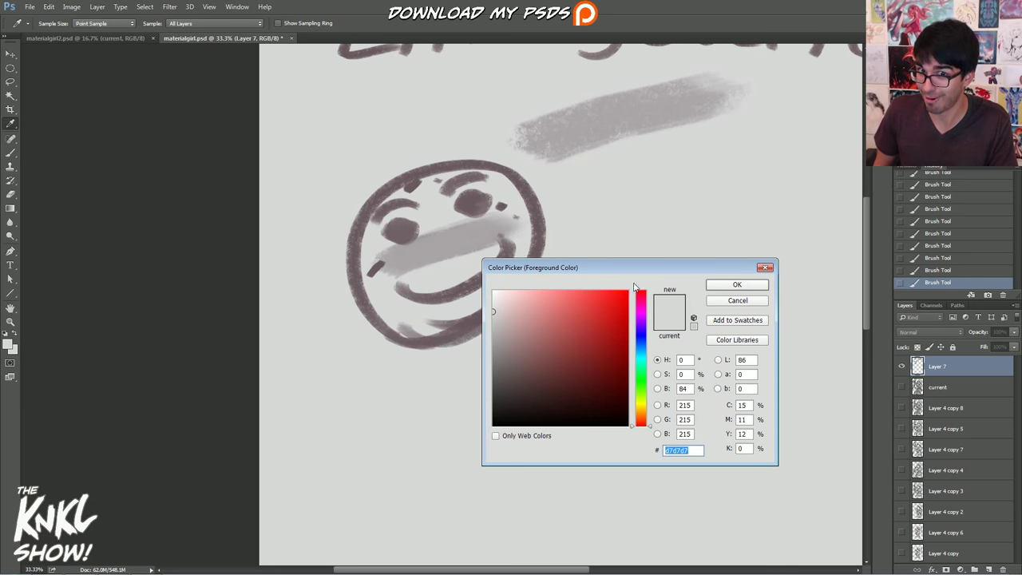
type("bb")
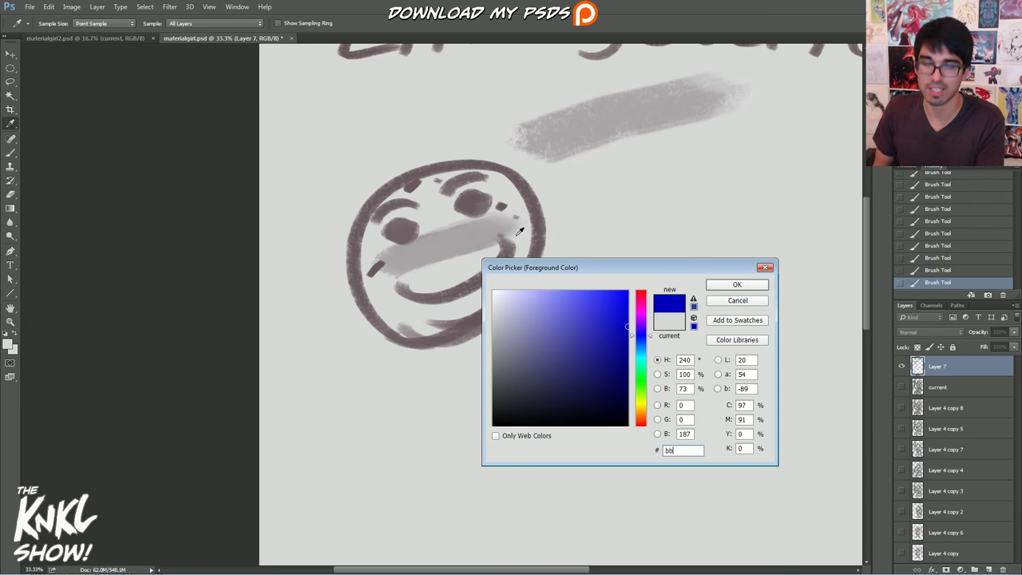
left_click(495, 293)
left_click(561, 199)
left_click(740, 286)
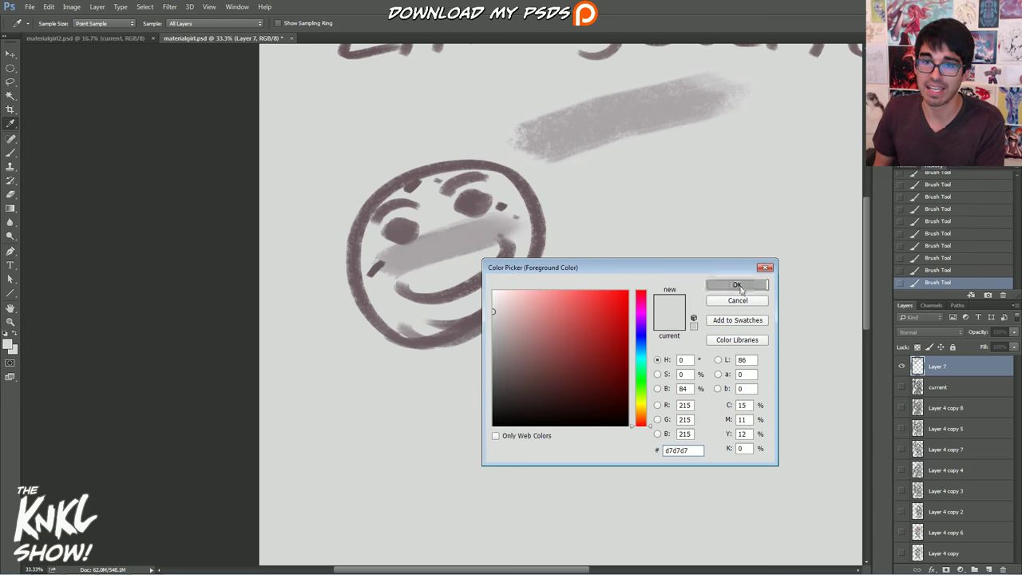
left_click_drag(427, 181, 436, 180)
left_click_drag(381, 262, 369, 277)
Cover the smiley's grey cheek band with the light background colour, and switch back to the dark purple.
key("bracketright")
key("bracketright")
key("bracketright")
key("bracketright")
key("bracketright")
key("bracketright")
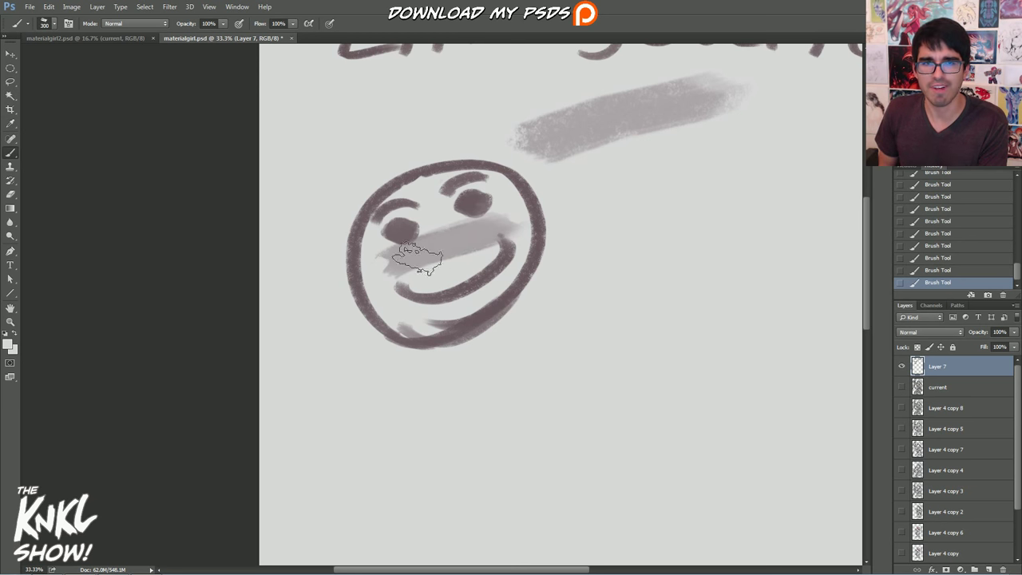
mouse_move(524, 212)
left_mouse_down()
mouse_move(380, 265)
mouse_move(475, 233)
mouse_move(404, 262)
mouse_move(449, 254)
mouse_move(424, 251)
mouse_move(444, 229)
mouse_move(488, 237)
left_mouse_up()
key("bracketleft")
key("bracketleft")
mouse_move(428, 250)
left_mouse_down()
mouse_move(390, 264)
mouse_move(514, 232)
mouse_move(390, 273)
left_mouse_up()
key("bracketleft")
key("x")
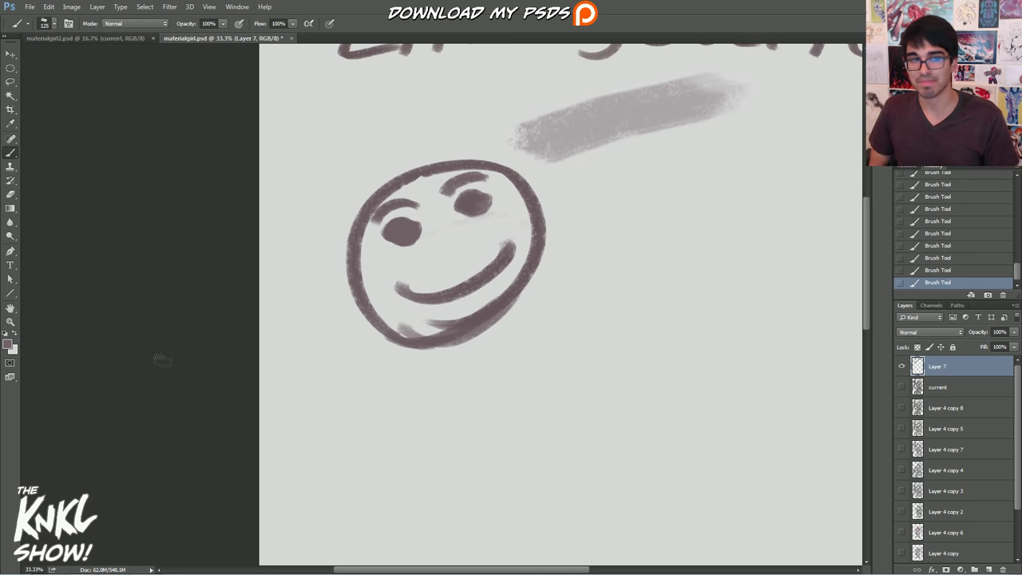
Set the foreground colour to dark maroon 5d1336.
left_click(8, 345)
mouse_move(517, 313)
left_mouse_down()
mouse_move(615, 324)
mouse_move(600, 375)
left_mouse_up()
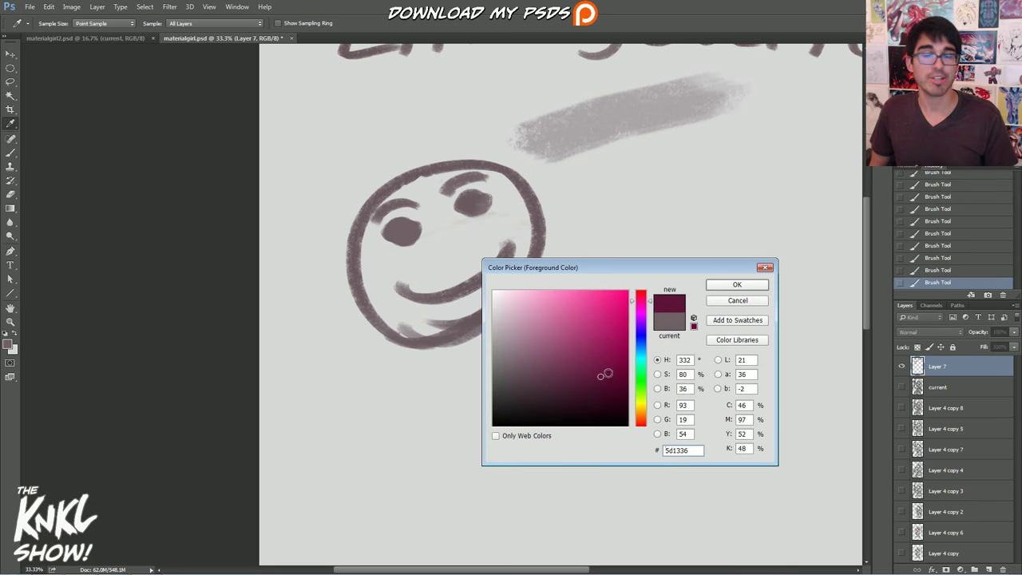
left_click(737, 286)
Try darkening Layer 7 to a Lightness of -53 with Hue/Saturation to inspect the painted-over areas, and discard the adjustment.
left_click(902, 366)
left_click(901, 366)
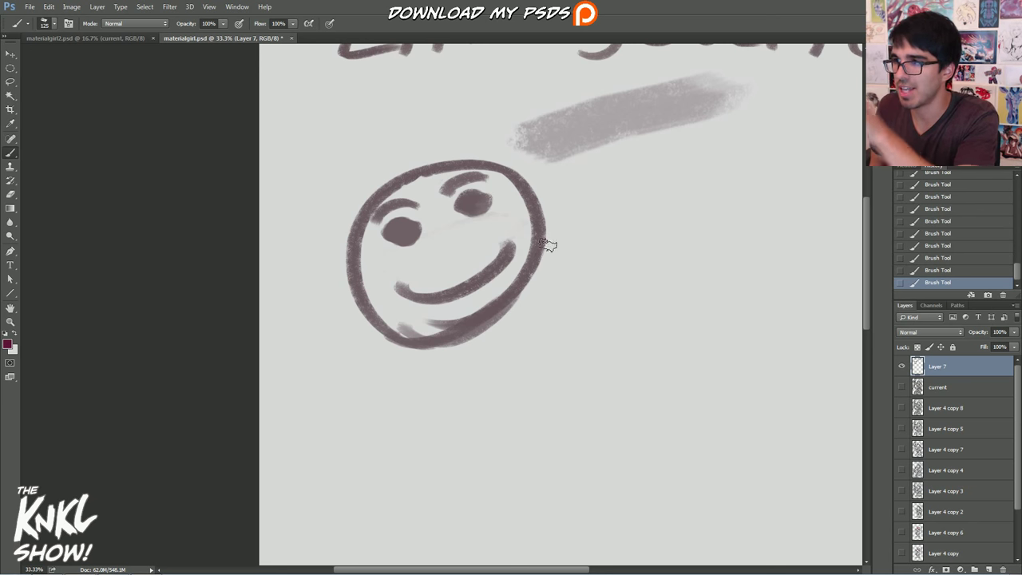
key("ctrl+u")
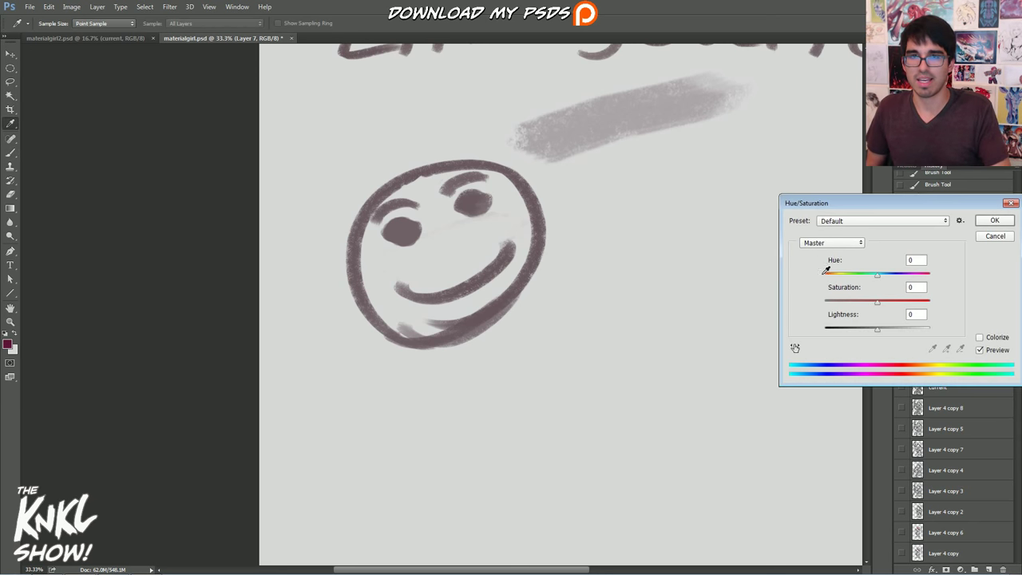
mouse_move(877, 329)
left_mouse_down()
mouse_move(830, 325)
mouse_move(849, 326)
left_mouse_up()
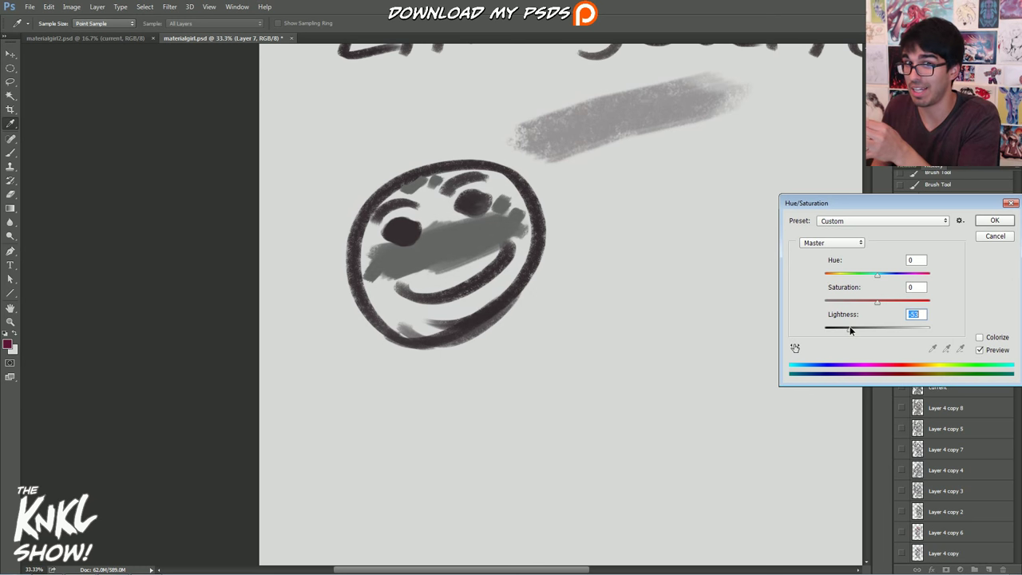
left_click(995, 235)
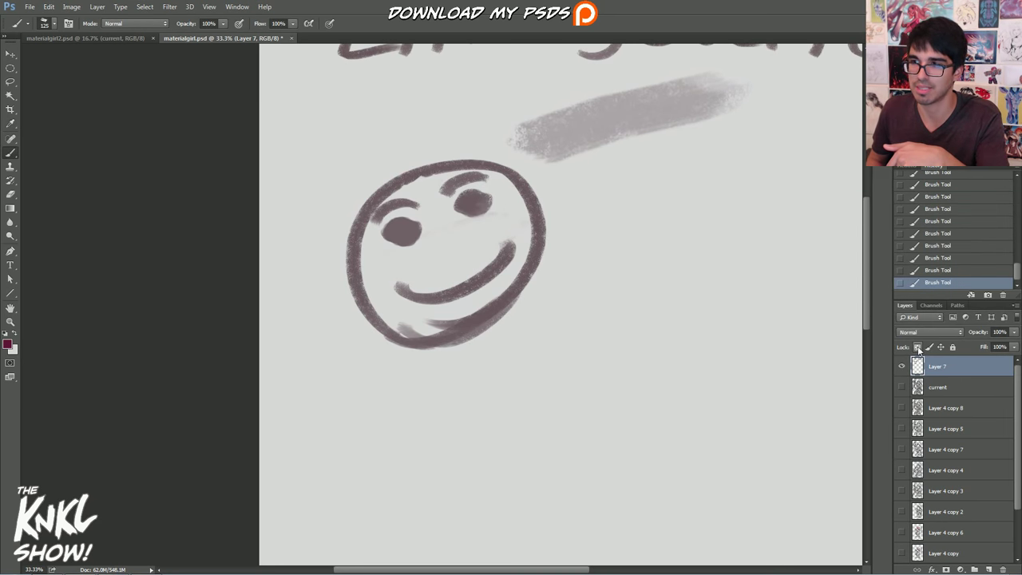
Lock Layer 7's transparent pixels and recolour the smiley's head outline in dark maroon.
left_click(917, 348)
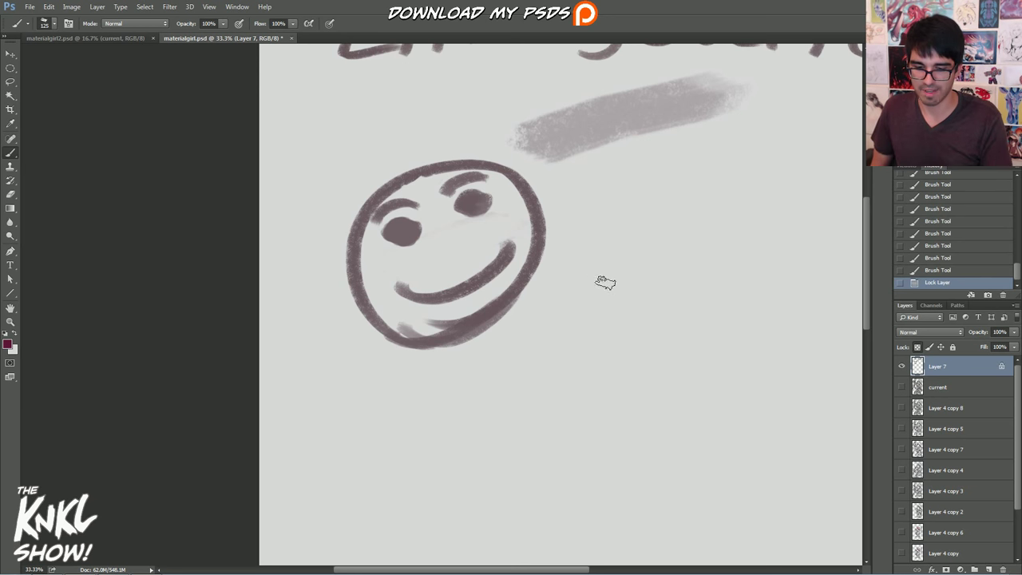
key("bracketleft")
mouse_move(479, 165)
left_mouse_down()
mouse_move(444, 157)
mouse_move(416, 164)
mouse_move(384, 179)
mouse_move(354, 230)
left_mouse_up()
mouse_move(382, 180)
left_mouse_down()
mouse_move(348, 271)
mouse_move(359, 294)
left_mouse_up()
key("bracketleft")
mouse_move(357, 239)
left_mouse_down()
mouse_move(391, 340)
mouse_move(428, 343)
mouse_move(513, 302)
left_mouse_up()
key("bracketleft")
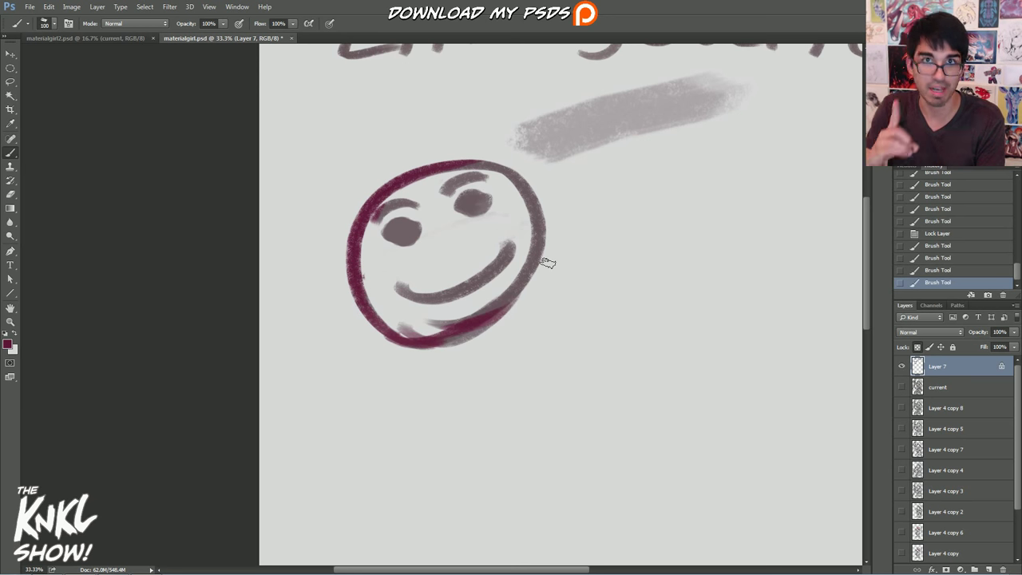
left_click_drag(438, 329, 523, 279)
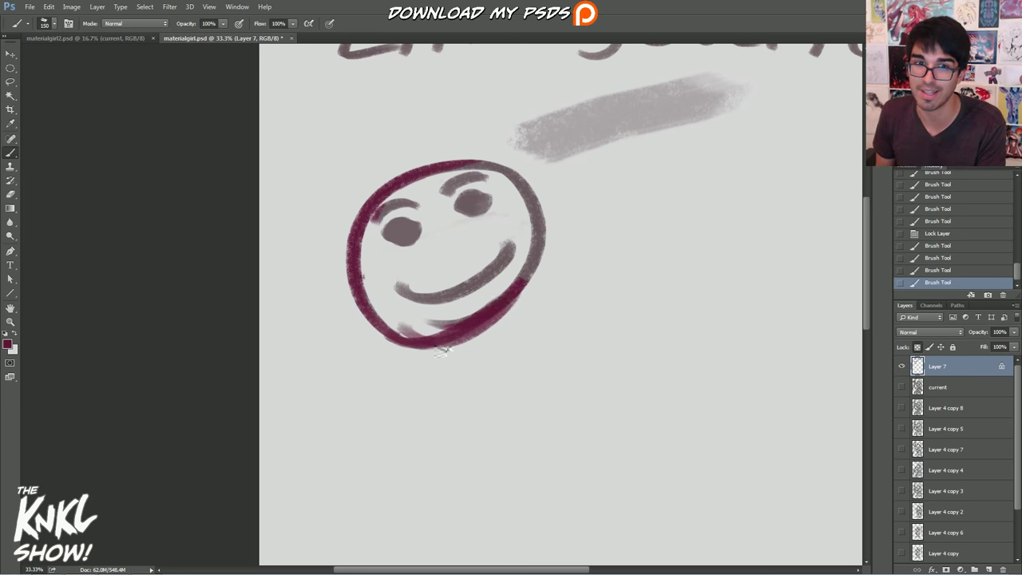
Recolour the rest of the smiley, including its painted-over cheek band and marks, in maroon with a 300 px brush.
key("bracketright")
key("bracketright")
key("bracketright")
key("bracketright")
key("bracketright")
key("bracketright")
mouse_move(383, 288)
left_mouse_down()
mouse_move(522, 222)
mouse_move(487, 244)
mouse_move(423, 257)
mouse_move(463, 232)
mouse_move(449, 222)
mouse_move(377, 266)
mouse_move(495, 182)
mouse_move(511, 187)
mouse_move(507, 170)
mouse_move(487, 311)
mouse_move(459, 172)
mouse_move(488, 185)
left_mouse_up()
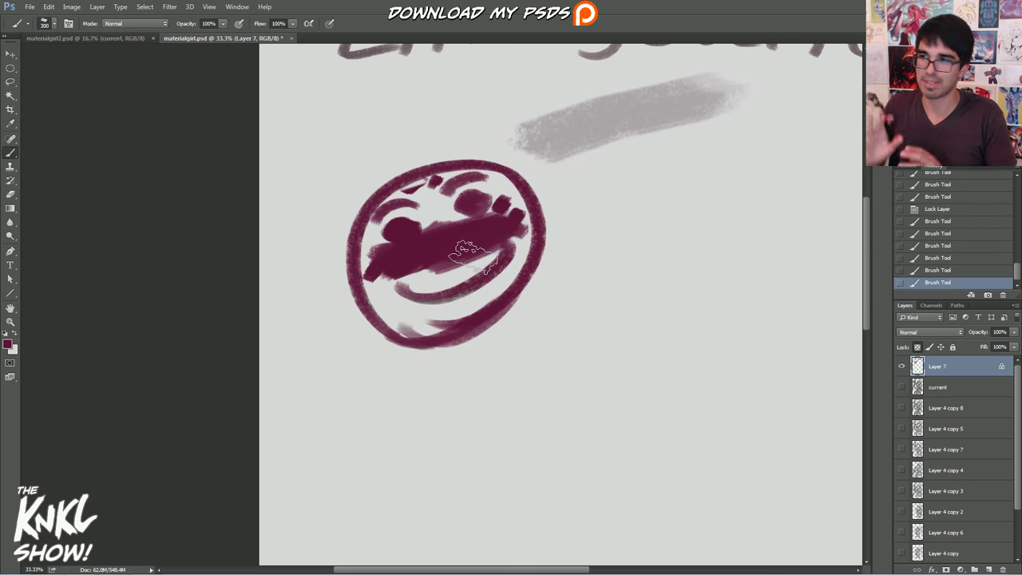
Unlock Layer 7's transparent pixels and draw a second round maroon face with two eyes beside the first.
left_click(917, 348)
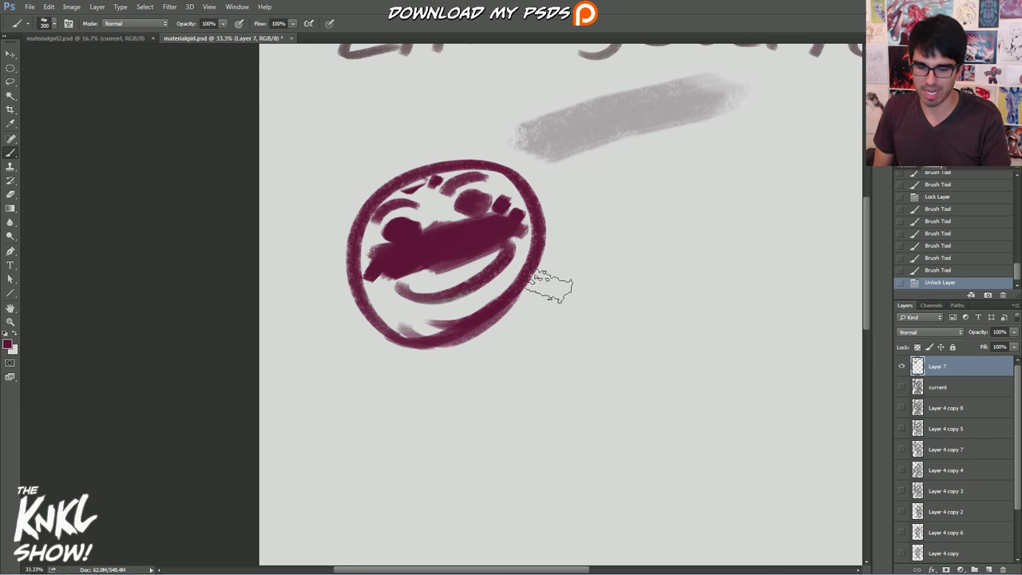
mouse_move(638, 269)
left_mouse_down()
mouse_move(780, 285)
mouse_move(642, 265)
mouse_move(685, 243)
mouse_move(677, 241)
left_mouse_up()
left_click_drag(730, 226, 742, 229)
Shade a translucent maroon band across the second face's cheeks with a 200 px brush.
key("bracketright")
key("bracketright")
key("bracketright")
key("bracketright")
key("bracketright")
key("bracketright")
left_click_drag(655, 267, 770, 253)
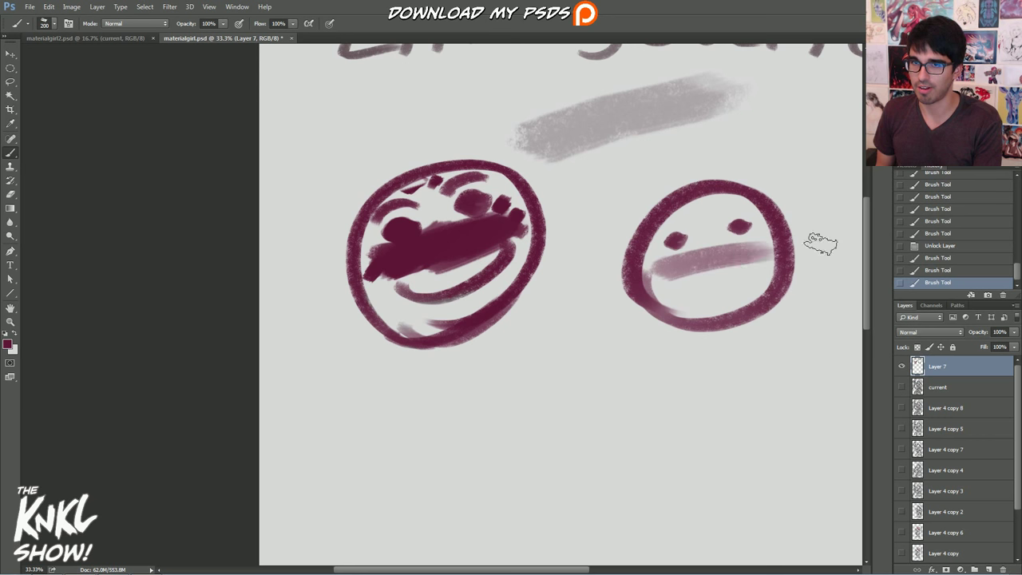
Draw a thick maroon smile below the second face's cheek band with a smaller brush.
key("bracketleft")
key("bracketleft")
key("bracketleft")
key("bracketleft")
key("bracketleft")
left_click_drag(679, 281, 764, 263)
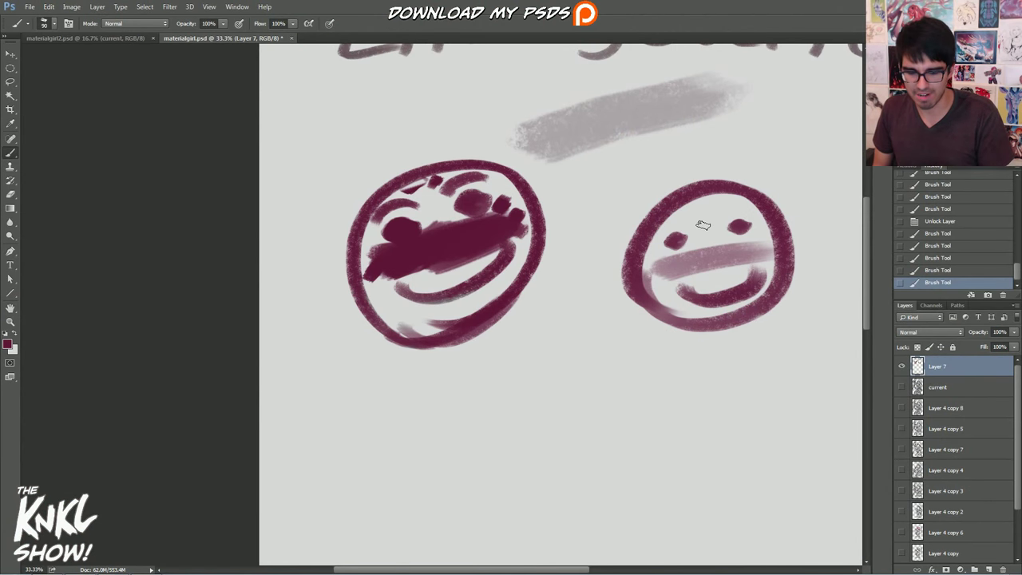
Erase parts of the second face to lighten its cheek band, trim the band's edges and thin the smile.
key("bracketright")
key("bracketright")
key("bracketright")
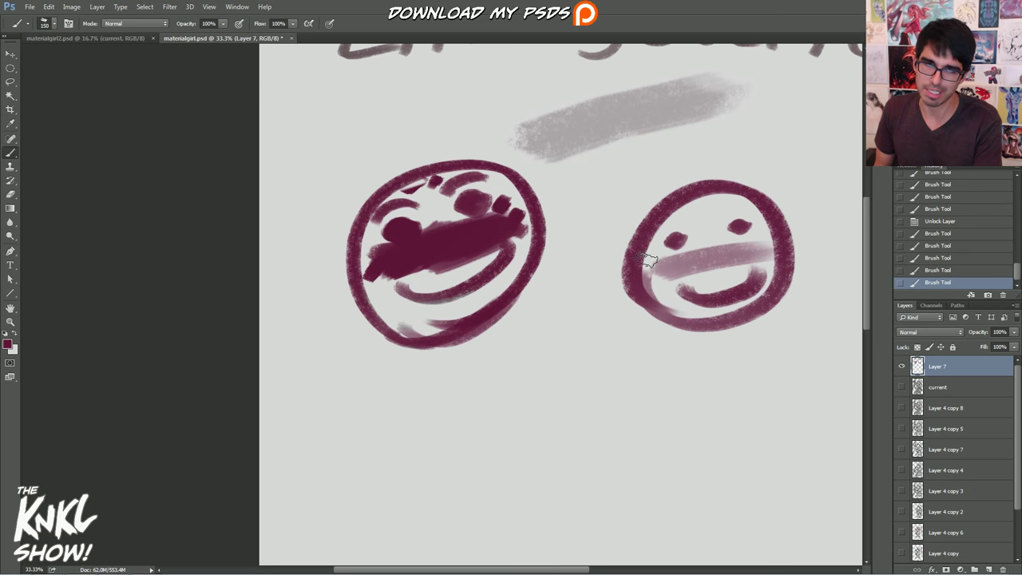
mouse_move(652, 283)
left_mouse_down()
mouse_move(657, 243)
mouse_move(655, 275)
mouse_move(724, 256)
left_mouse_up()
mouse_move(681, 265)
left_mouse_down()
mouse_move(769, 249)
mouse_move(749, 255)
left_mouse_up()
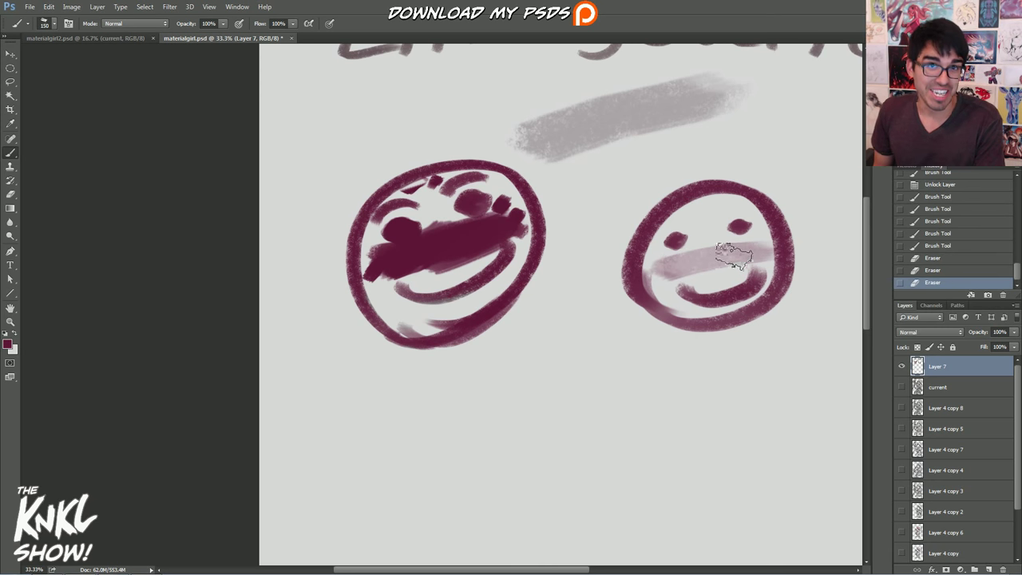
mouse_move(661, 279)
left_mouse_down()
mouse_move(648, 263)
mouse_move(670, 254)
left_mouse_up()
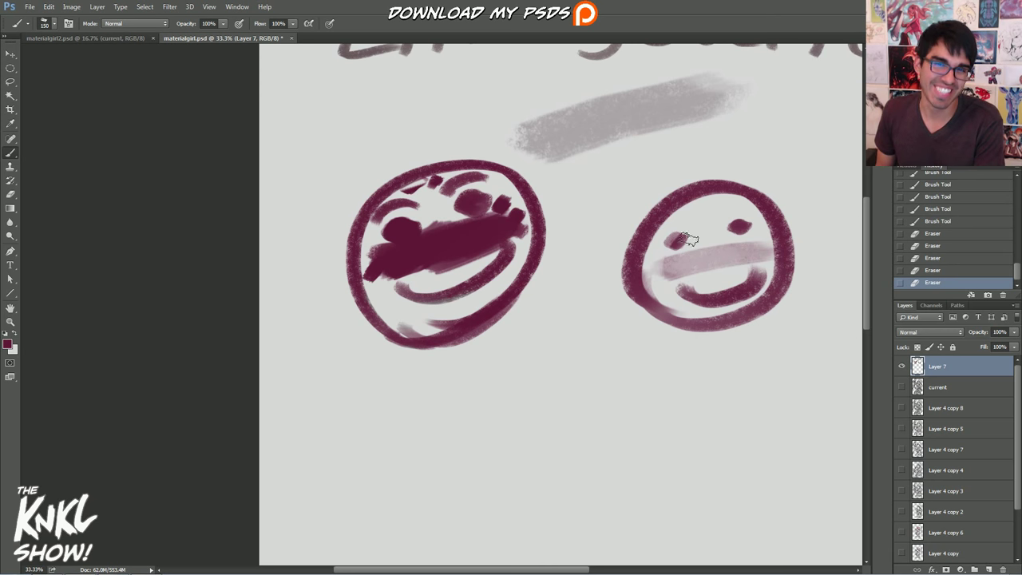
mouse_move(734, 276)
left_mouse_down()
mouse_move(695, 311)
mouse_move(744, 301)
mouse_move(710, 305)
mouse_move(764, 278)
mouse_move(718, 309)
left_mouse_up()
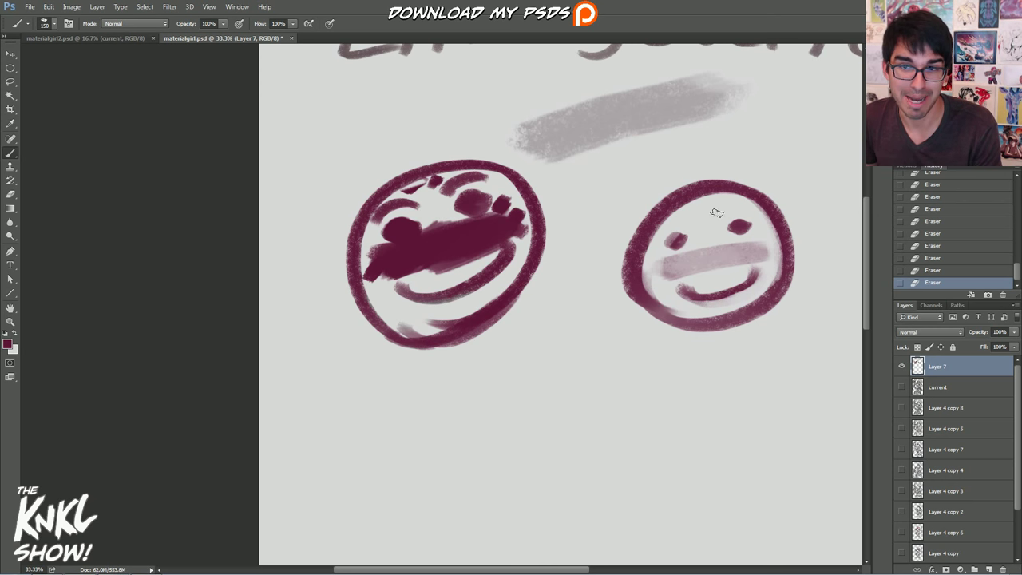
Erase along the inner edge of the second face's outline to thin its upper part.
left_click_drag(694, 195, 702, 289)
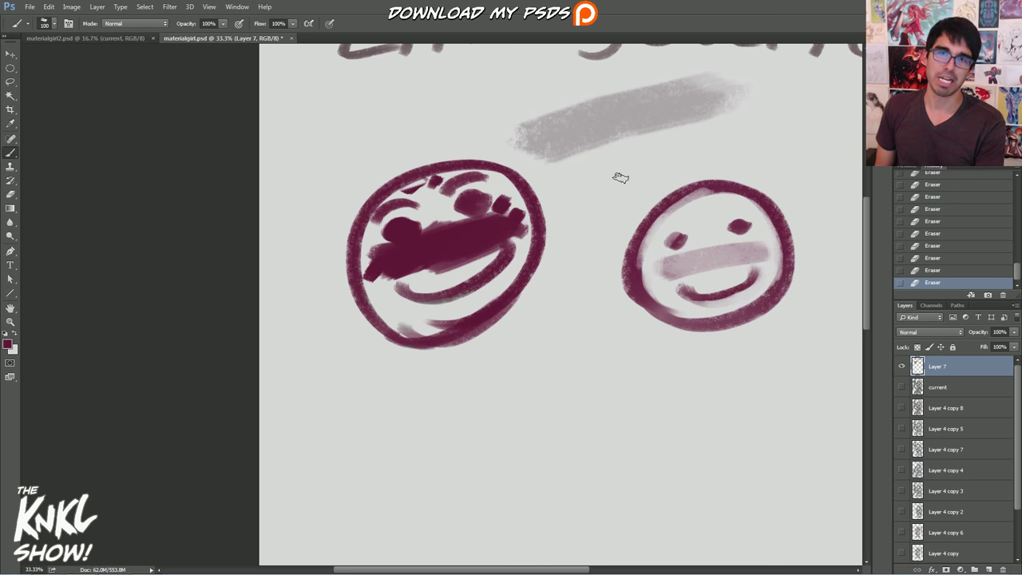
left_click_drag(715, 207, 751, 206)
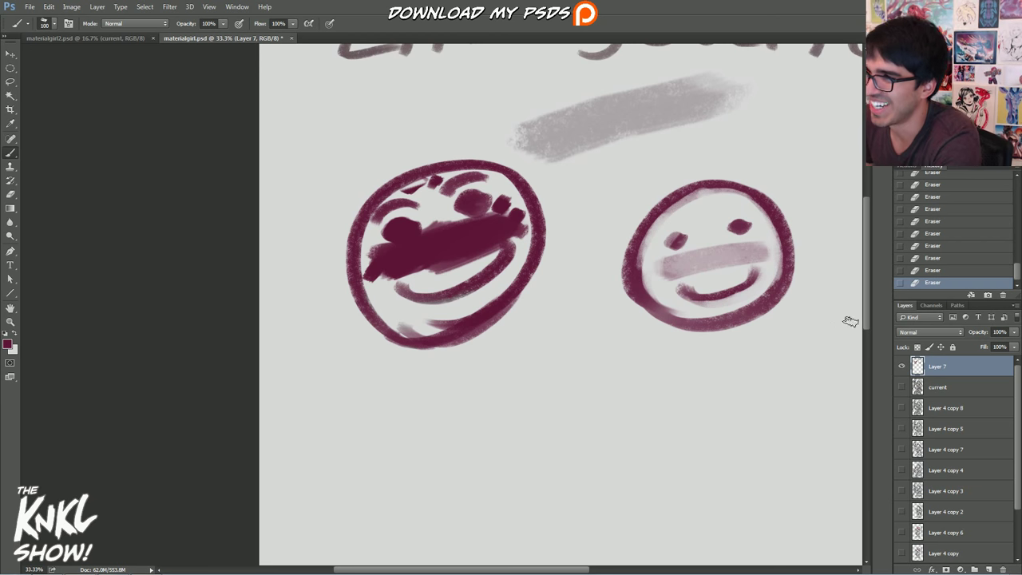
left_click_drag(663, 239, 579, 326)
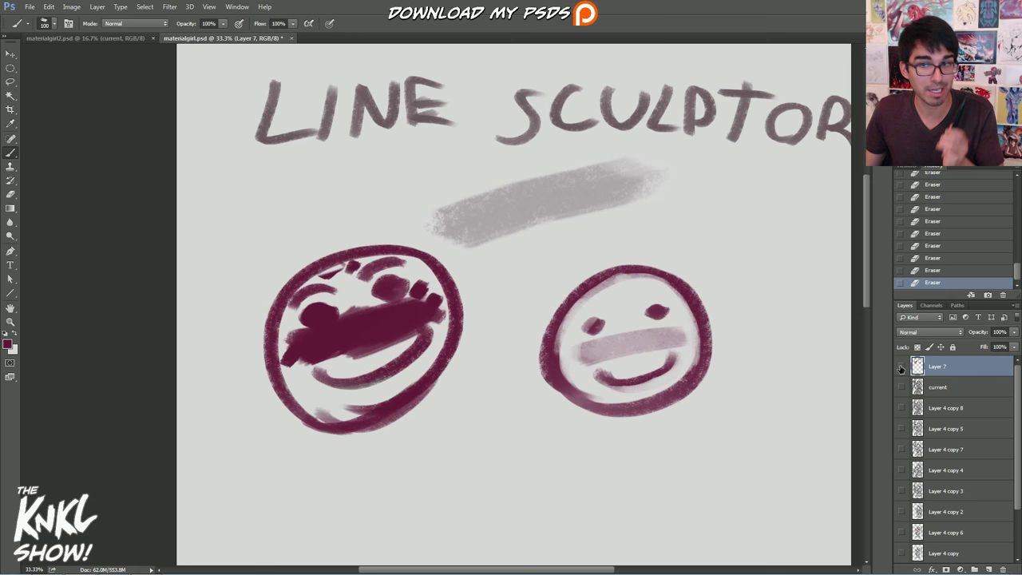
Hide Layer 7 and show and select the layer named current.
left_click(900, 367)
left_click(902, 387)
left_click(942, 387)
left_click_drag(559, 343, 542, 257)
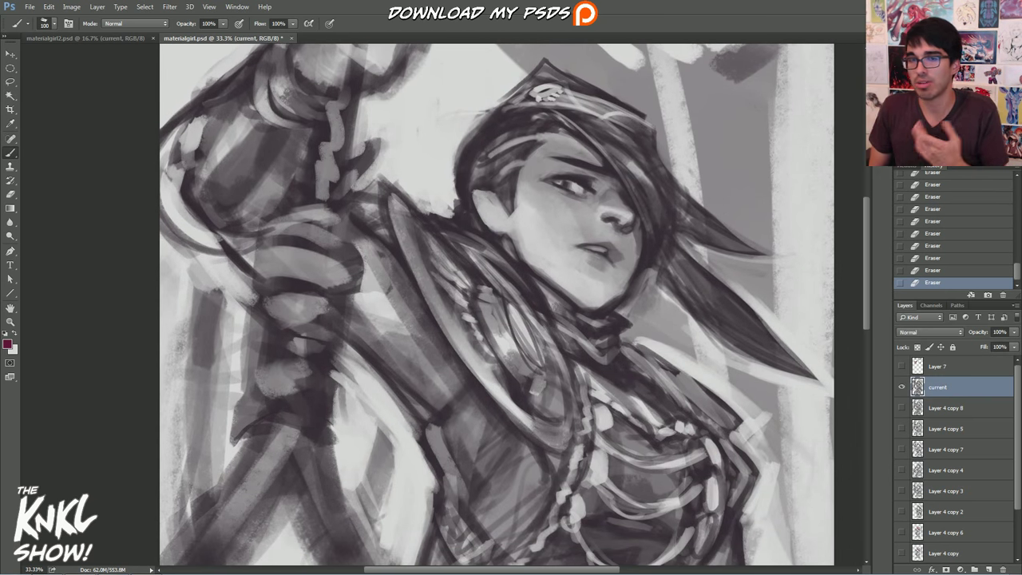
Sample the character's dark hair colour #382f37 as the foreground colour.
left_click(588, 201, "alt")
left_click(8, 344)
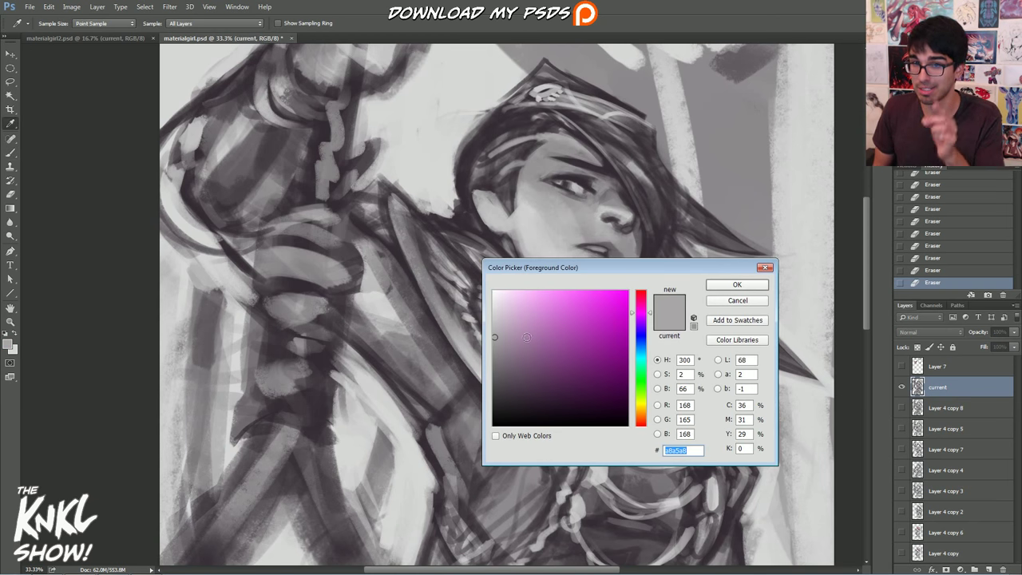
left_click(468, 151)
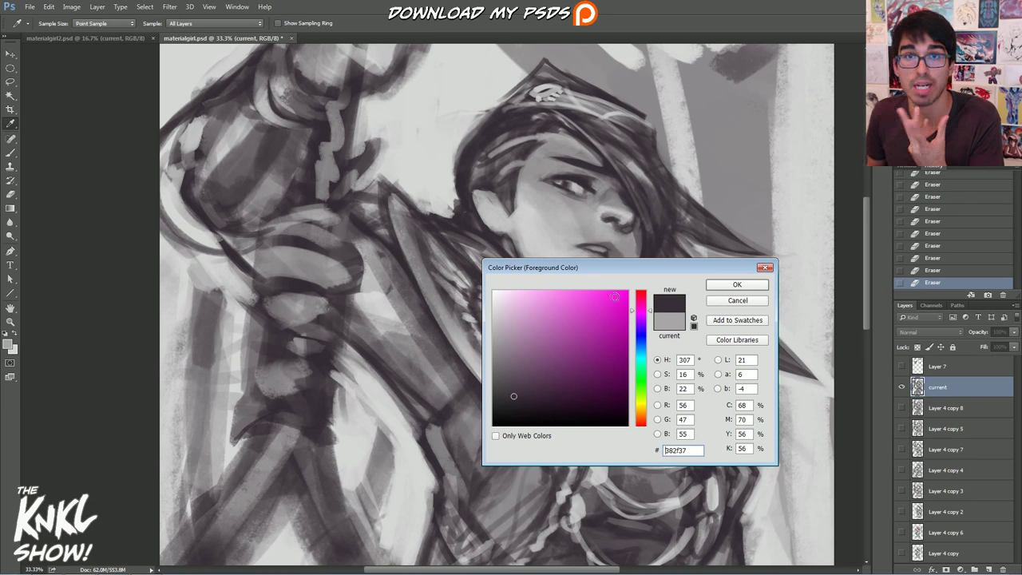
left_click(710, 285)
key("b")
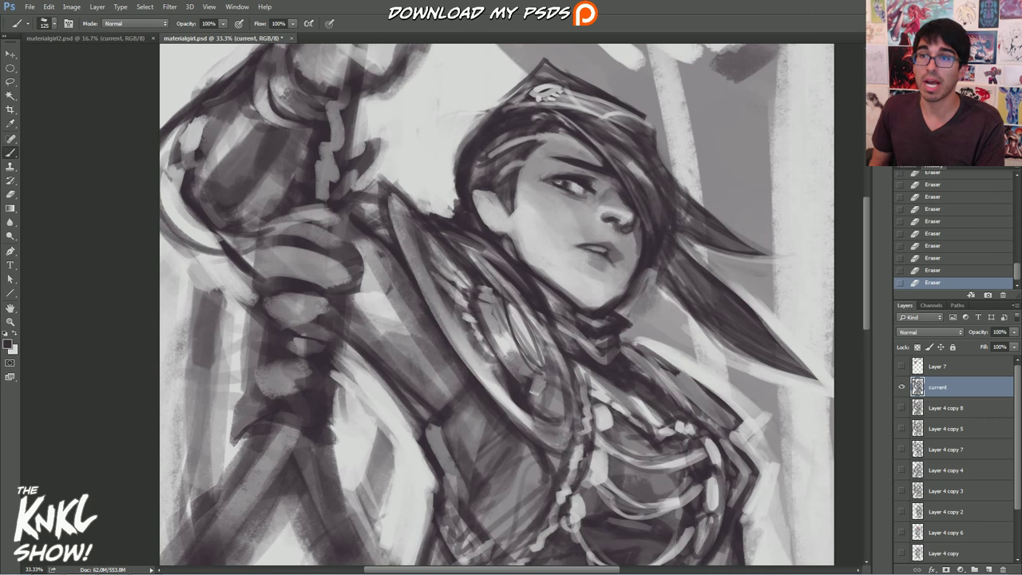
Toggle the current layer's visibility and preview Hue/Saturation on it with Lightness -65, without applying it.
left_click_drag(559, 240, 439, 298)
left_click(902, 387)
left_click(902, 387)
key("ctrl+u")
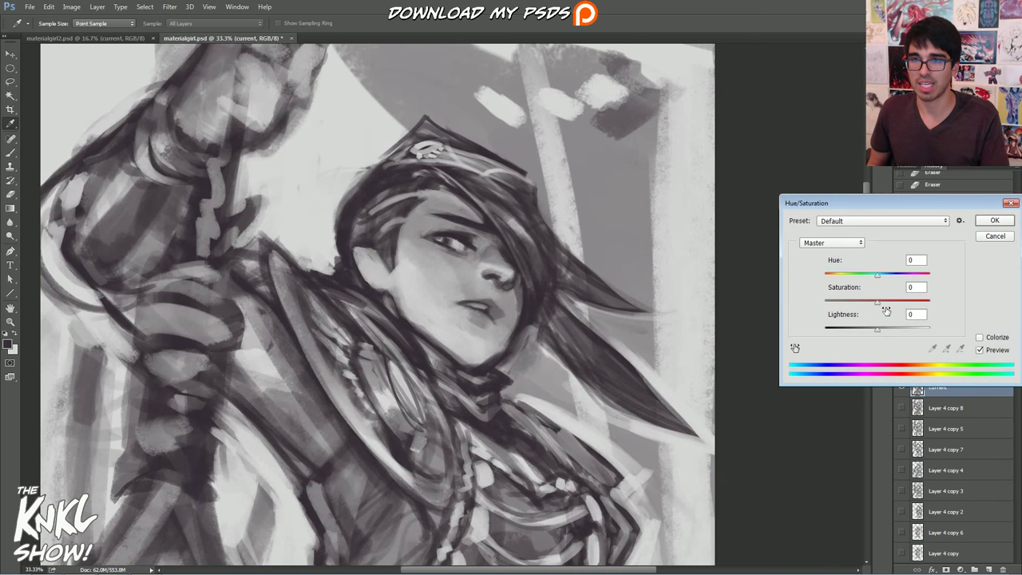
left_click_drag(877, 327, 842, 328)
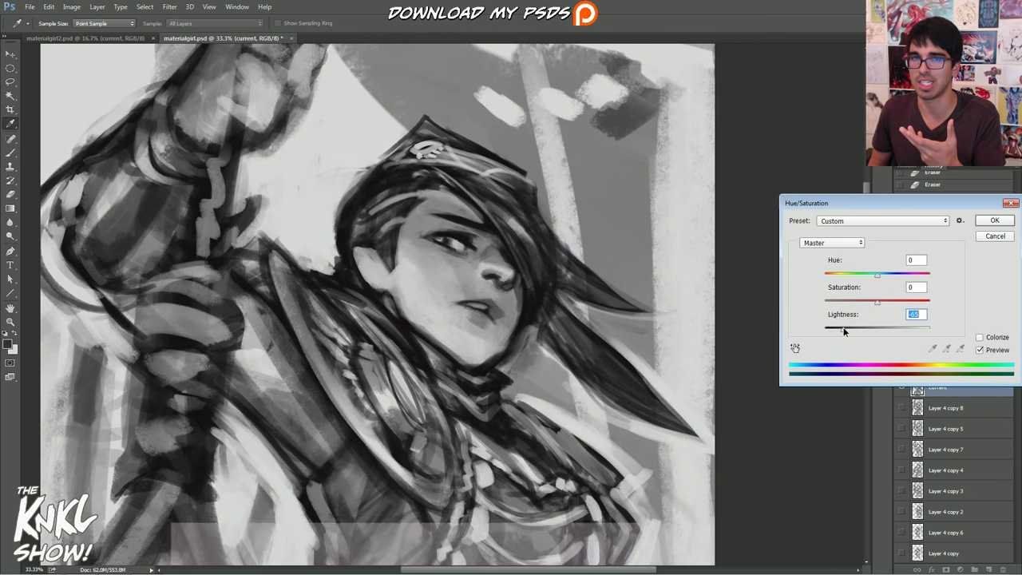
left_click(993, 236)
Sample a light grey from the face and paint a stroke down the cheek and jaw with a 125 px brush.
key("b")
left_click(470, 259, "alt")
left_click(422, 272, "alt")
key("bracketleft")
key("bracketright")
key("bracketright")
key("bracketright")
mouse_move(416, 266)
left_mouse_down()
mouse_move(427, 318)
mouse_move(457, 325)
mouse_move(433, 311)
left_mouse_up()
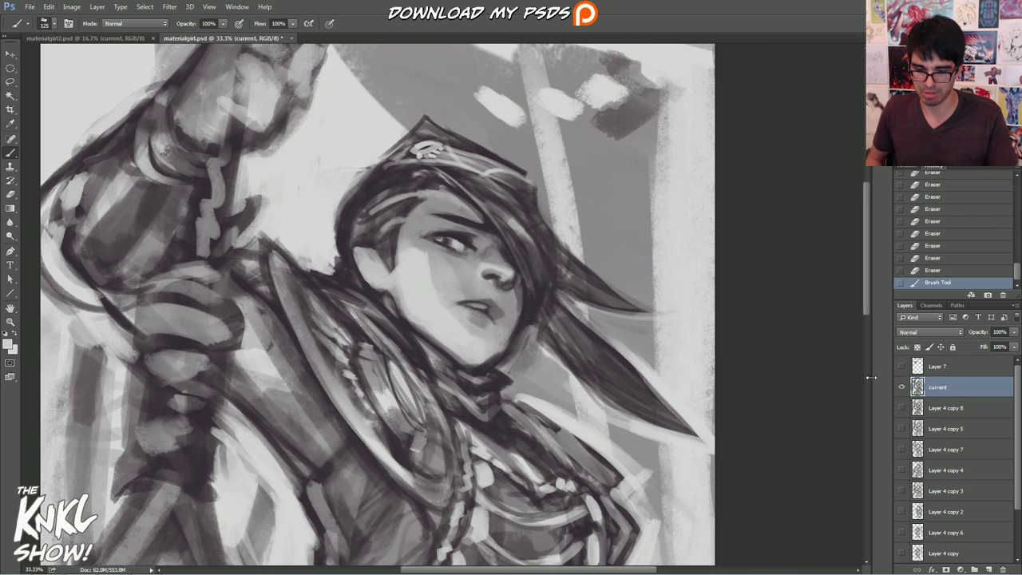
Preview the cheek stroke with Hue/Saturation Lightness -67, cancel the adjustment and step back to before the stroke.
key("ctrl+u")
left_click_drag(877, 328, 841, 328)
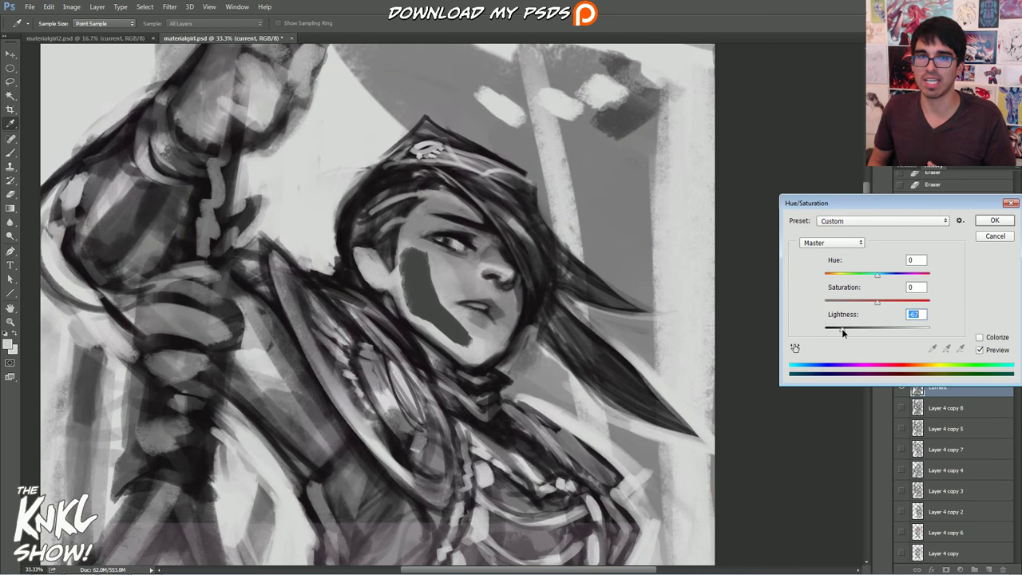
left_click(993, 235)
left_click(926, 274)
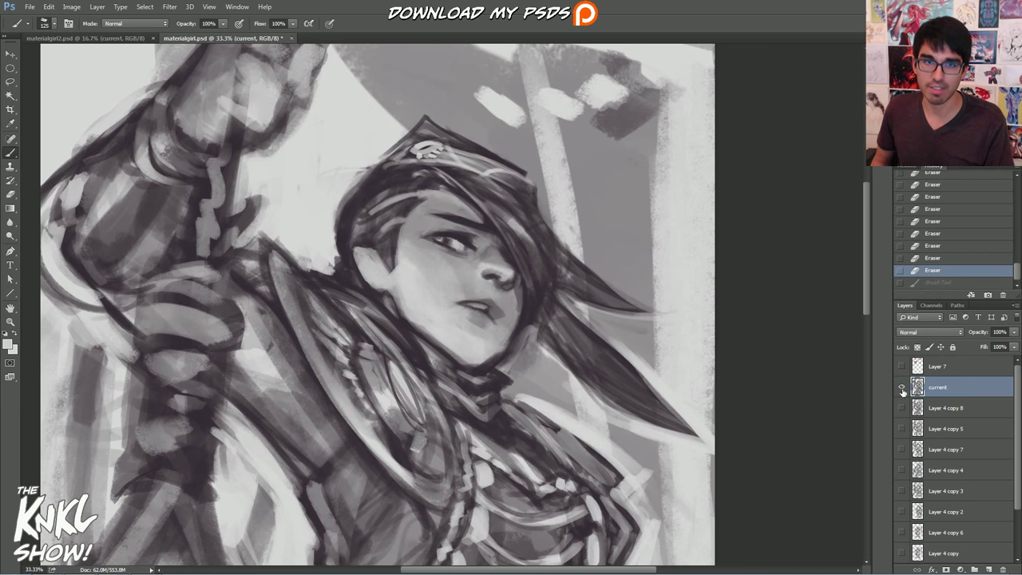
Darken the current layer with a Hue/Saturation Lightness of -54.
key("ctrl+u")
left_click_drag(875, 330, 848, 327)
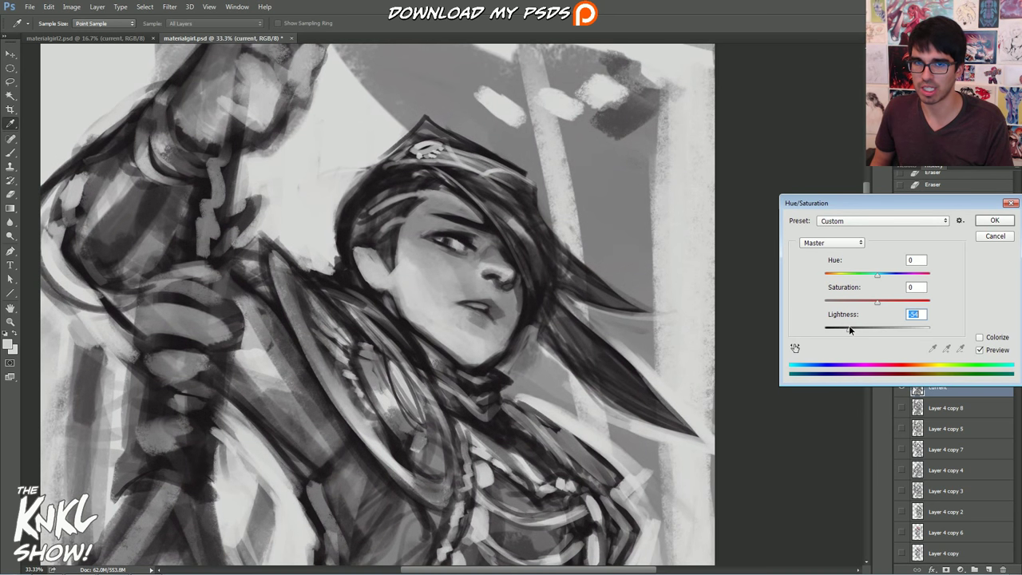
left_click(994, 220)
Add a new layer directly beneath the current layer and sample the dark hair colour #181317 as the foreground colour.
left_click(938, 407)
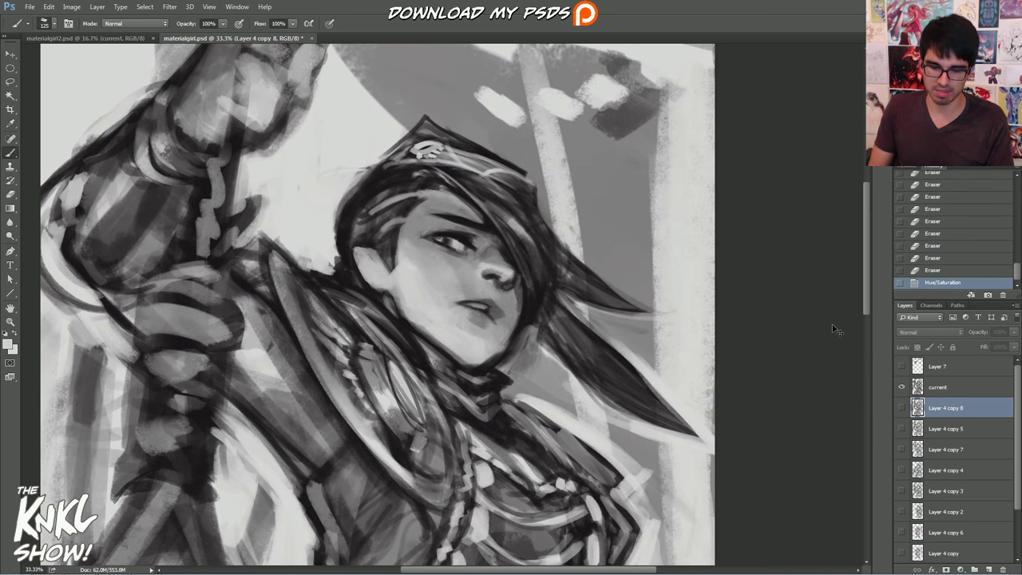
key("ctrl+shift+alt+n")
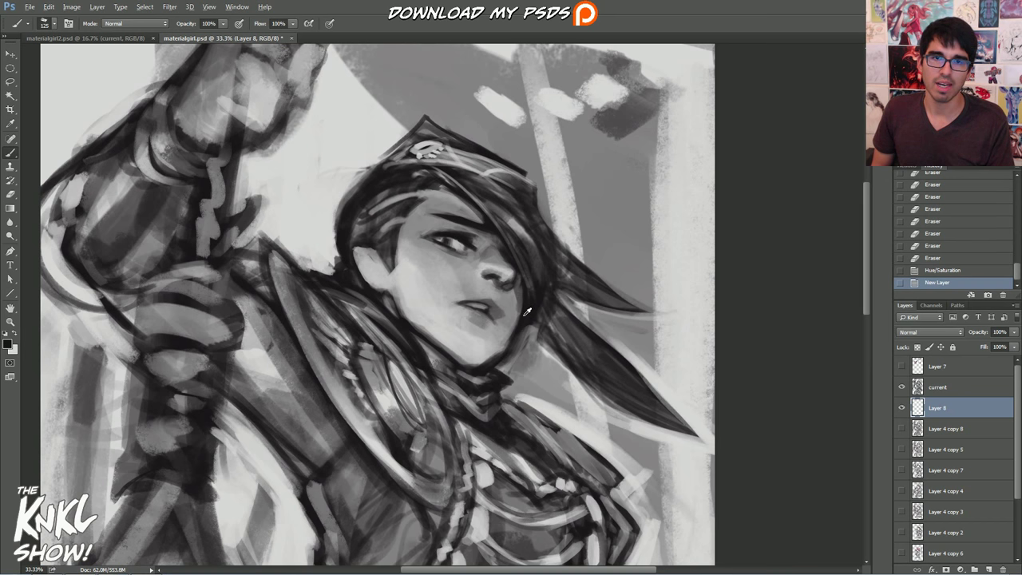
left_click(7, 344)
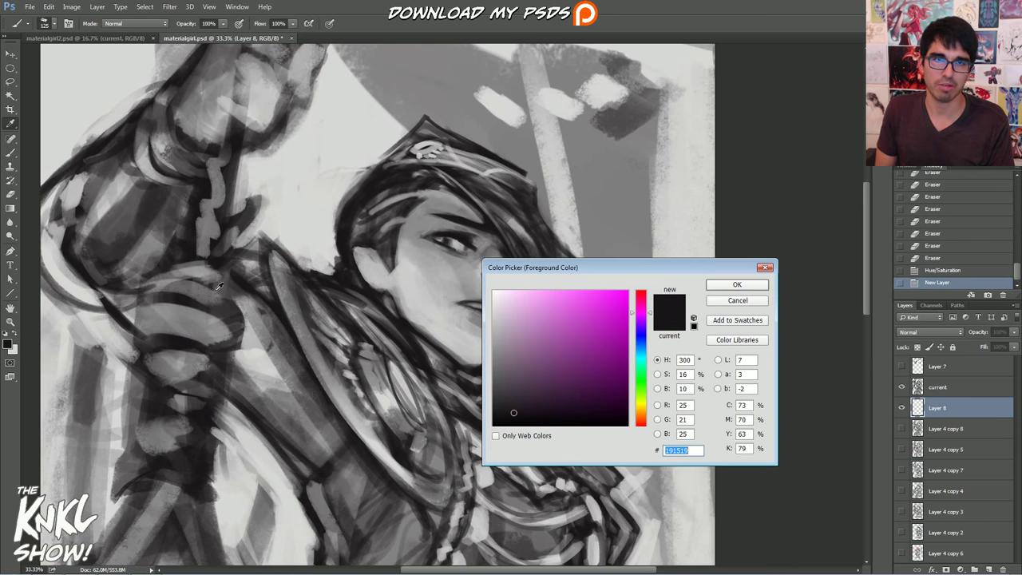
left_click(344, 246)
left_click(392, 234)
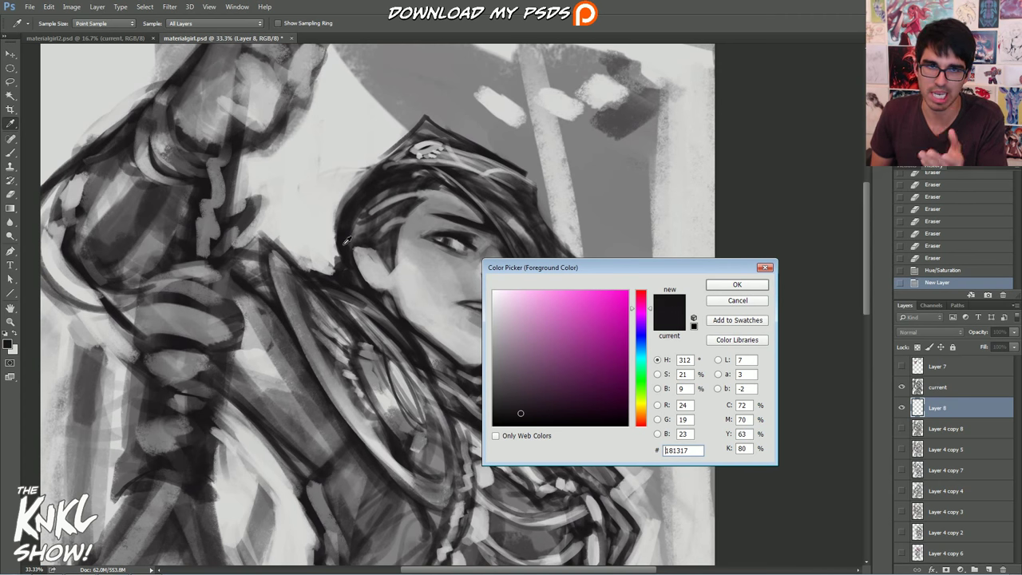
left_click(736, 285)
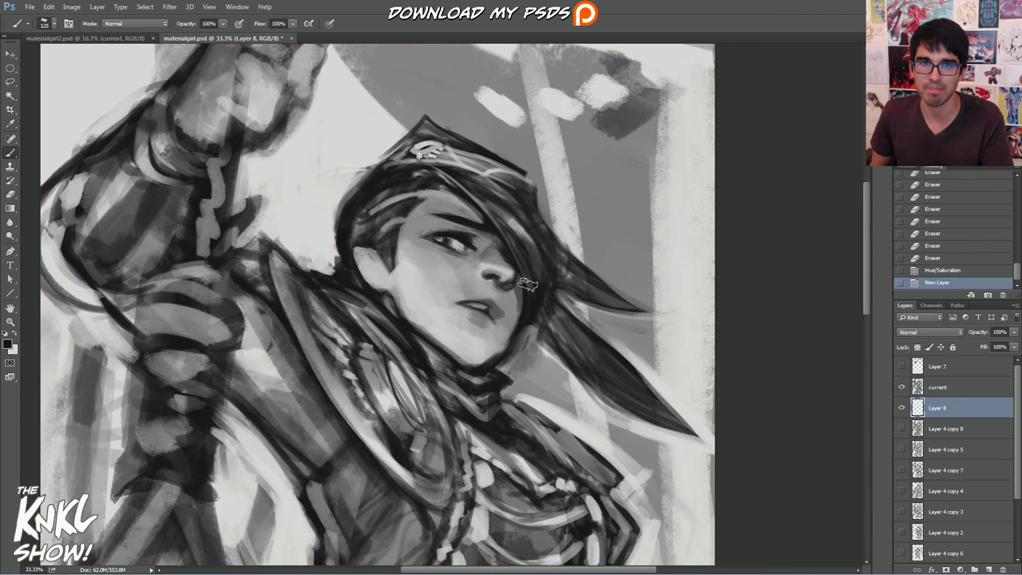
Paint dark shading over the character's chest and midriff on Layer 8 with a 400 px brush.
left_click_drag(691, 273, 838, 300)
mouse_move(704, 550)
left_mouse_down()
mouse_move(641, 526)
mouse_move(694, 242)
mouse_move(591, 237)
mouse_move(585, 255)
mouse_move(592, 239)
mouse_move(549, 205)
left_mouse_up()
key("bracketright")
key("bracketright")
key("bracketright")
key("bracketright")
key("bracketright")
key("bracketleft")
left_click_drag(519, 294, 557, 314)
left_click_drag(529, 316, 562, 310)
mouse_move(514, 373)
left_mouse_down()
mouse_move(451, 395)
mouse_move(530, 428)
mouse_move(413, 420)
mouse_move(545, 415)
left_mouse_up()
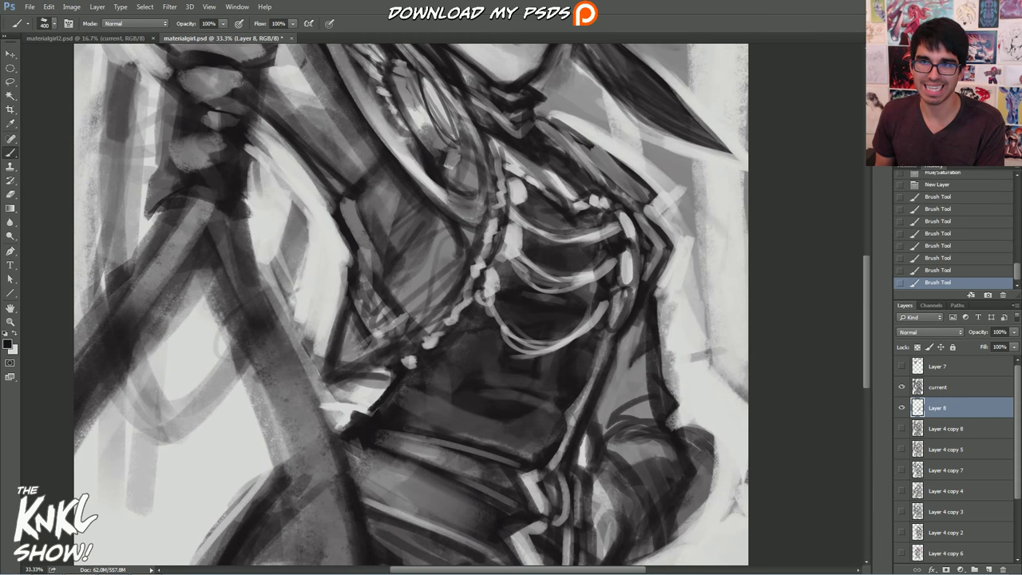
left_click_drag(866, 295, 866, 299)
mouse_move(438, 411)
left_mouse_down()
mouse_move(392, 436)
mouse_move(396, 452)
mouse_move(414, 457)
mouse_move(388, 487)
left_mouse_up()
Reduce the brush to 250 px and darken the character's thigh on Layer 8.
key("bracketleft")
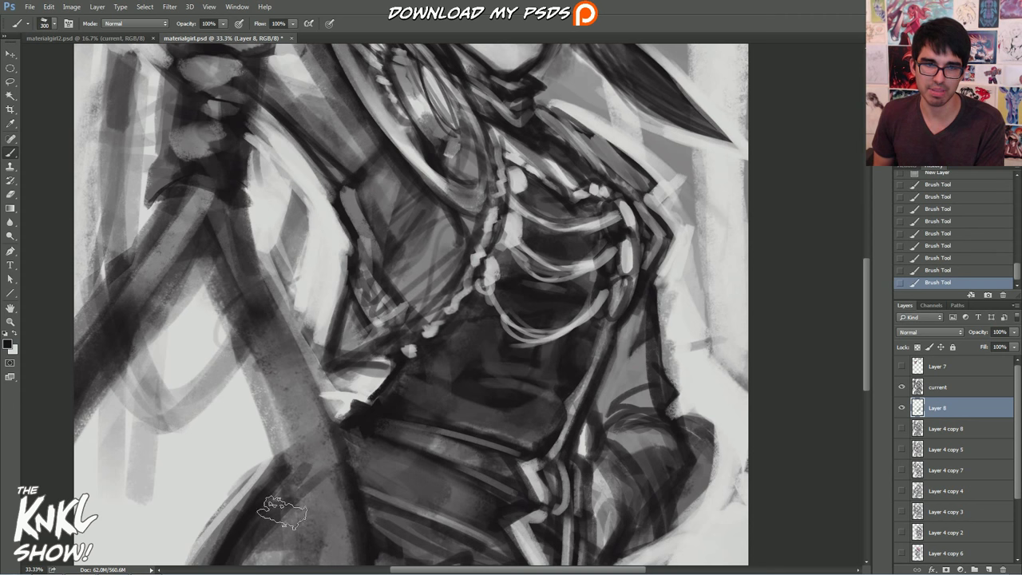
key("bracketleft")
left_click_drag(280, 512, 291, 559)
Shade beneath the character's eye on Layer 8 and soften the shading with the Eraser.
left_click_drag(447, 208, 560, 423)
left_click_drag(566, 132, 539, 199)
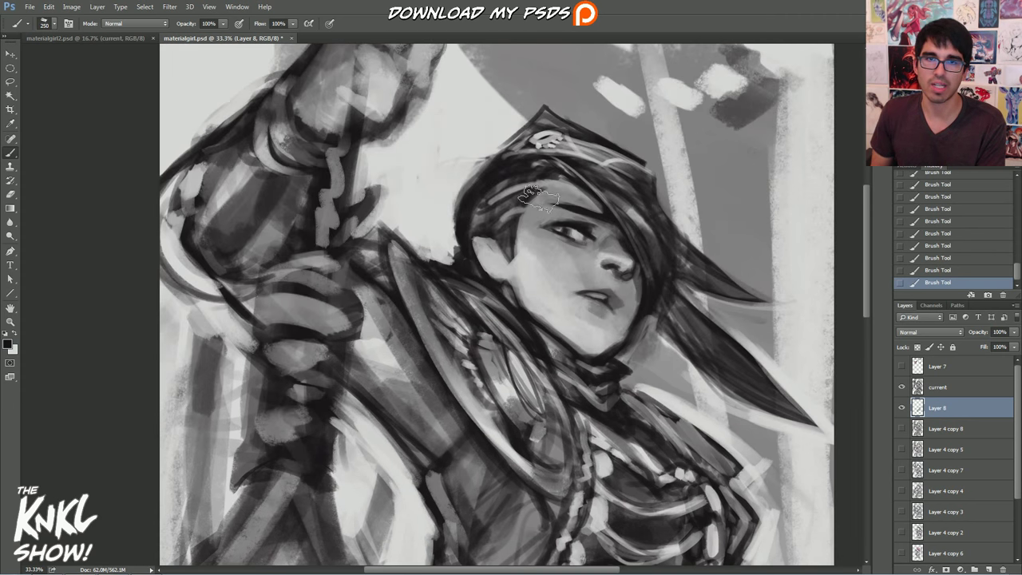
mouse_move(552, 242)
left_mouse_down()
mouse_move(594, 265)
mouse_move(572, 252)
left_mouse_up()
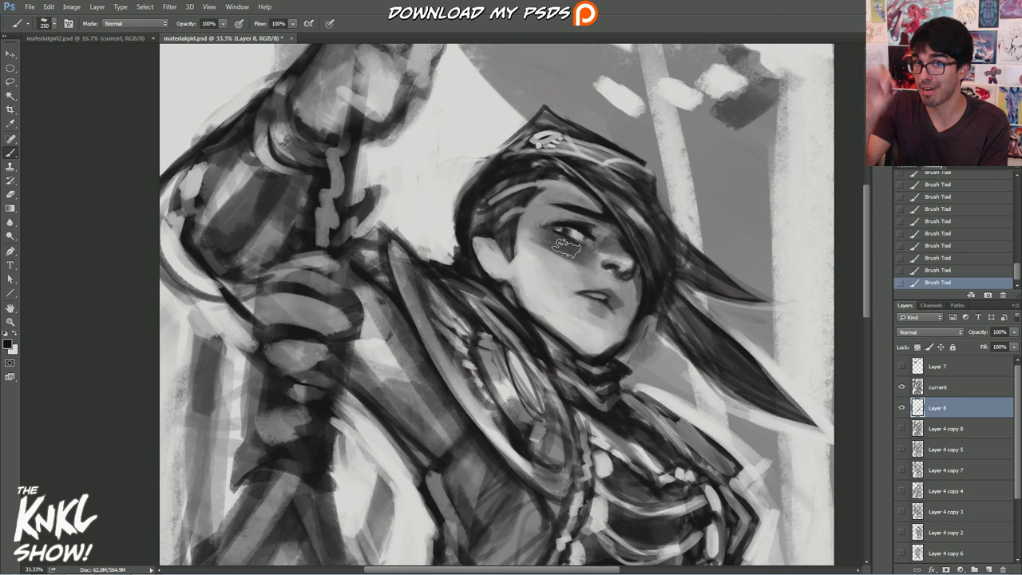
key("e")
left_click_drag(559, 244, 571, 254)
mouse_move(555, 247)
left_mouse_down()
mouse_move(575, 255)
mouse_move(564, 250)
mouse_move(571, 265)
left_mouse_up()
mouse_move(568, 260)
left_mouse_down()
mouse_move(526, 239)
mouse_move(572, 265)
mouse_move(616, 252)
mouse_move(657, 289)
left_mouse_up()
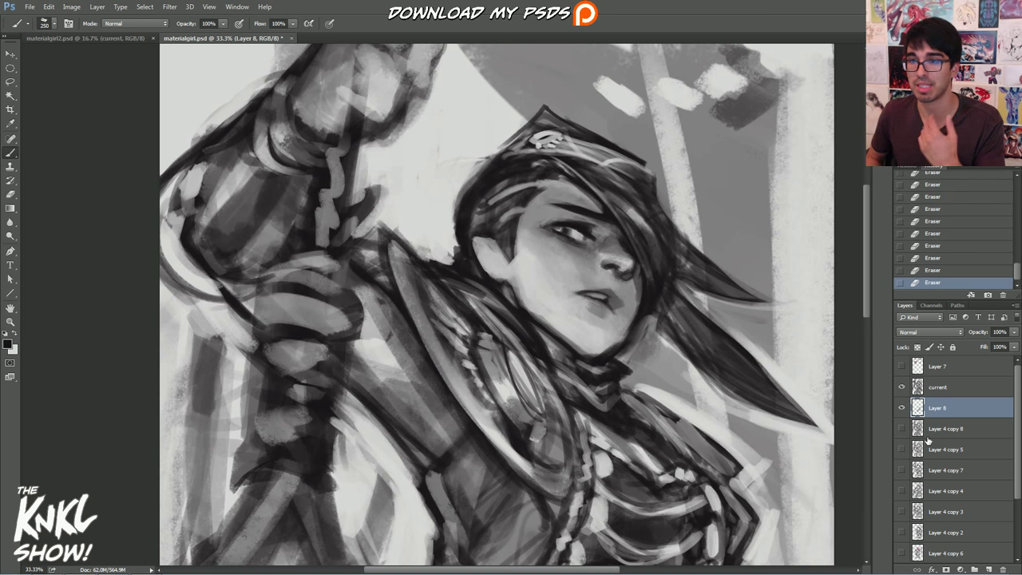
Isolate Layer 8, bring back the current layer, and toggle Layer 8 to compare the artwork with and without its shading.
left_click(902, 408, "alt")
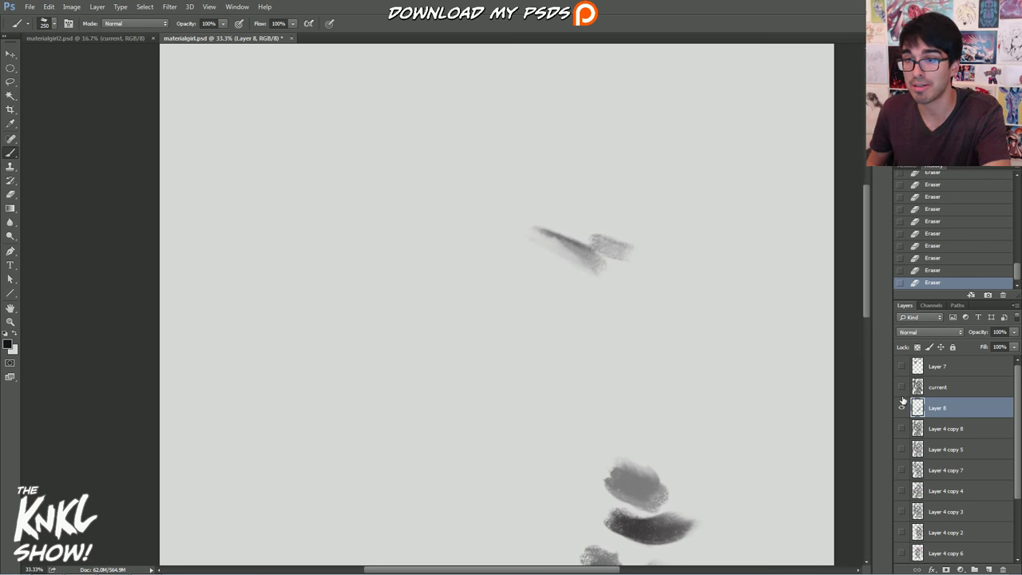
left_click(902, 389)
left_click(902, 410)
left_click(902, 409)
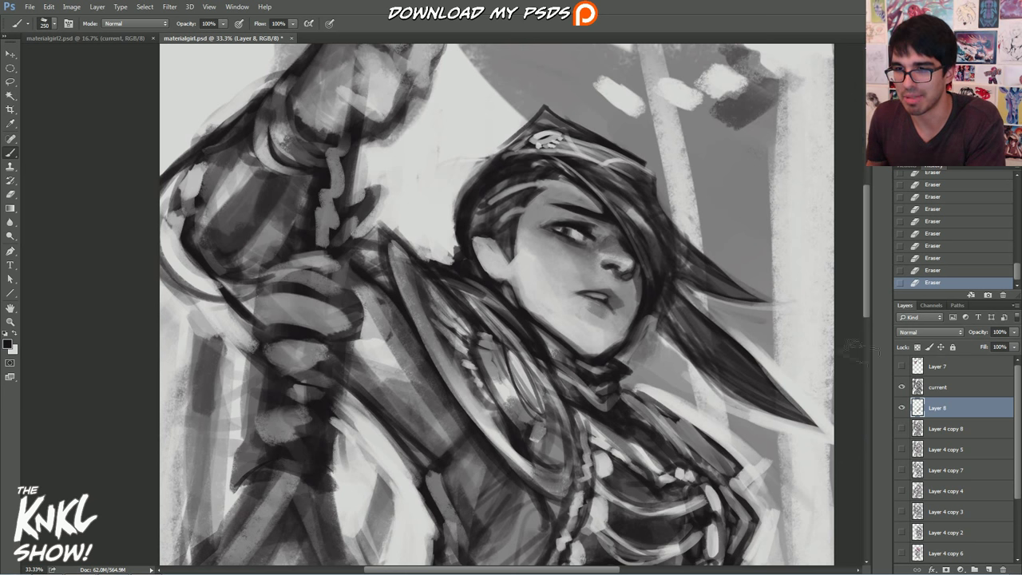
left_click(902, 409)
left_click(902, 409)
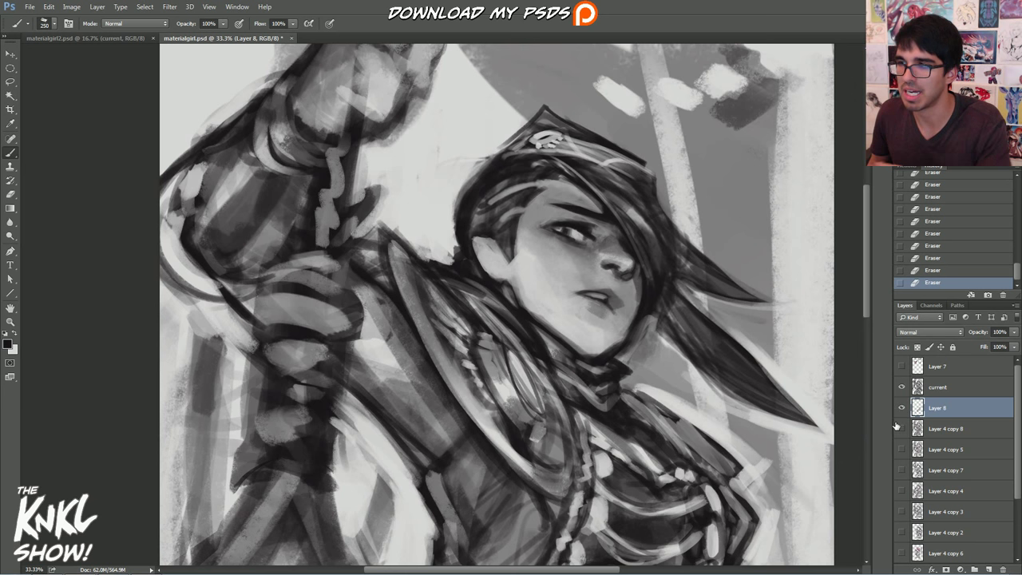
Duplicate the current layer, hide the original, and merge the copy into Layer 8, placed above the original.
left_click(948, 389)
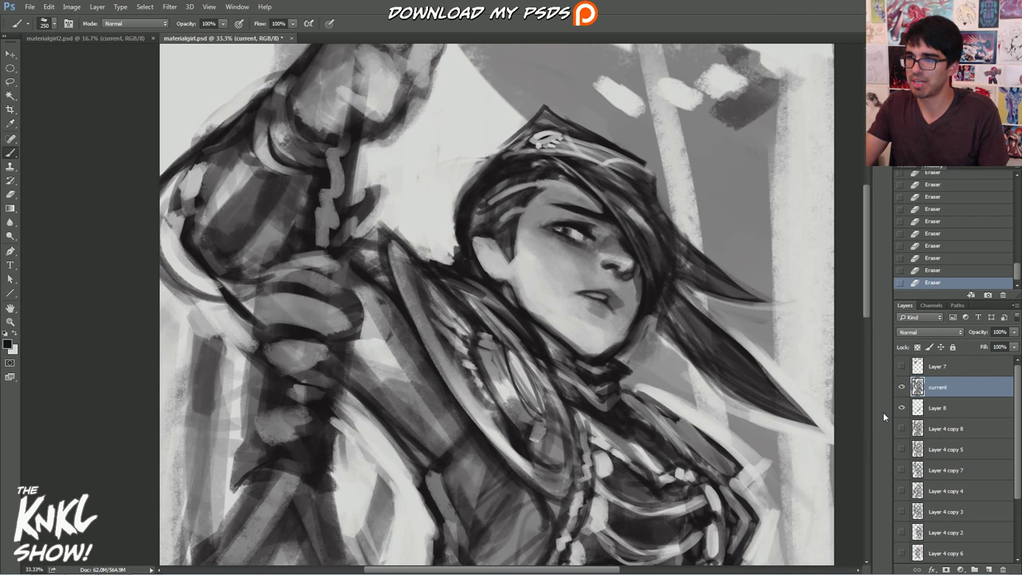
key("ctrl+j")
left_click(902, 407)
left_click_drag(921, 395, 937, 381)
key("ctrl+e")
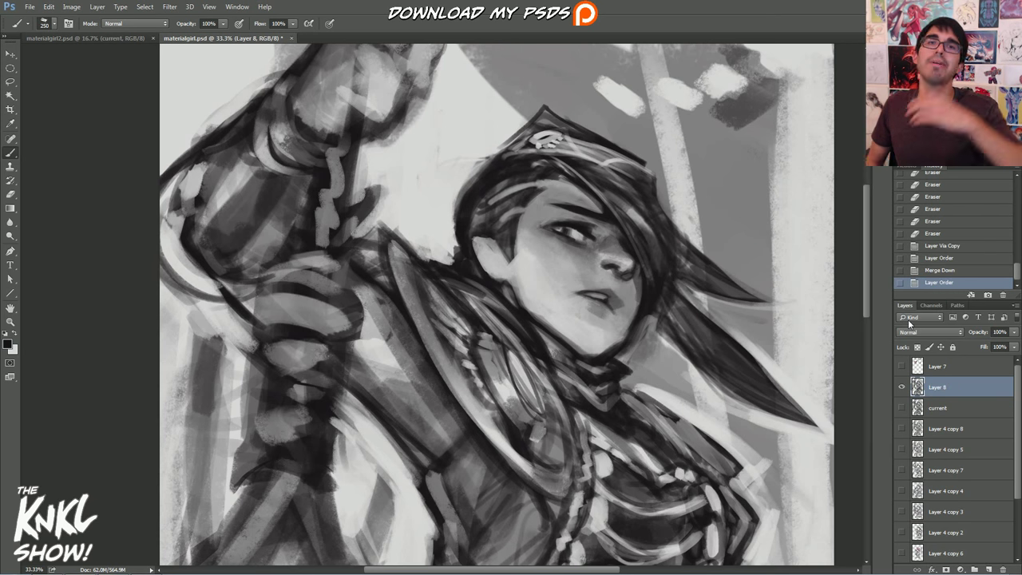
Add a new empty layer above the merged Layer 8.
left_click_drag(756, 160, 723, 200)
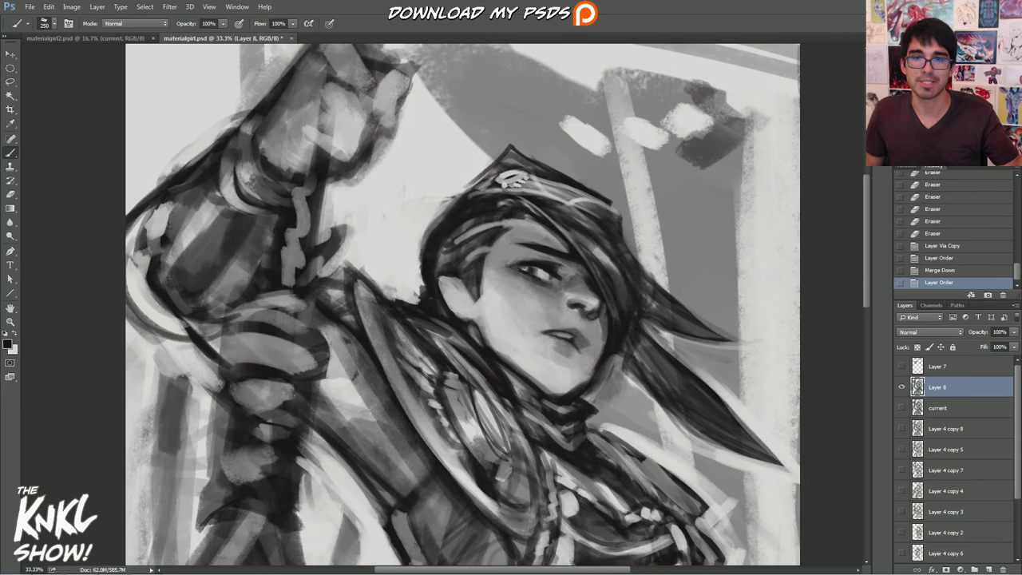
key("ctrl+plus")
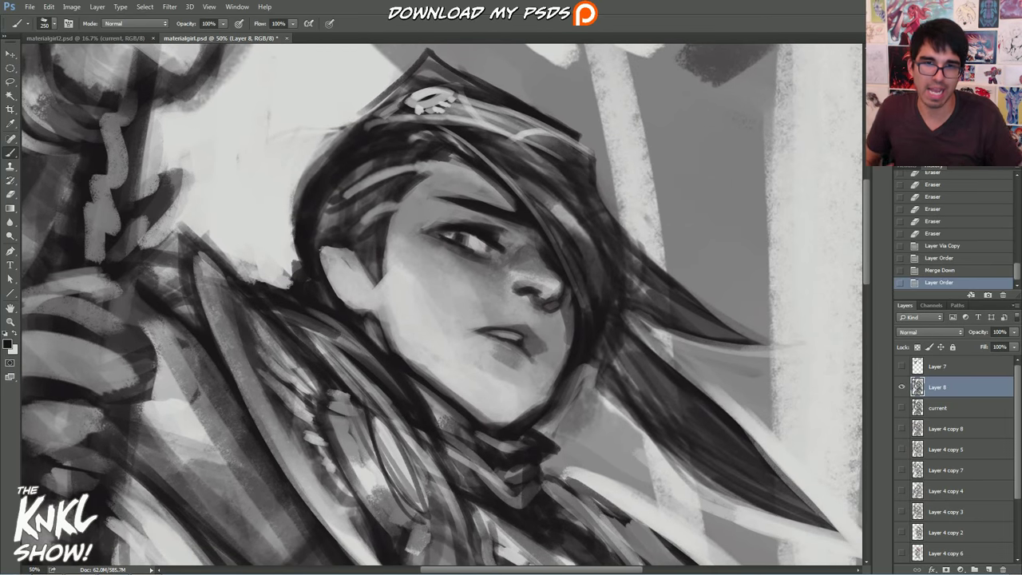
scroll(479, 239, "up", 1)
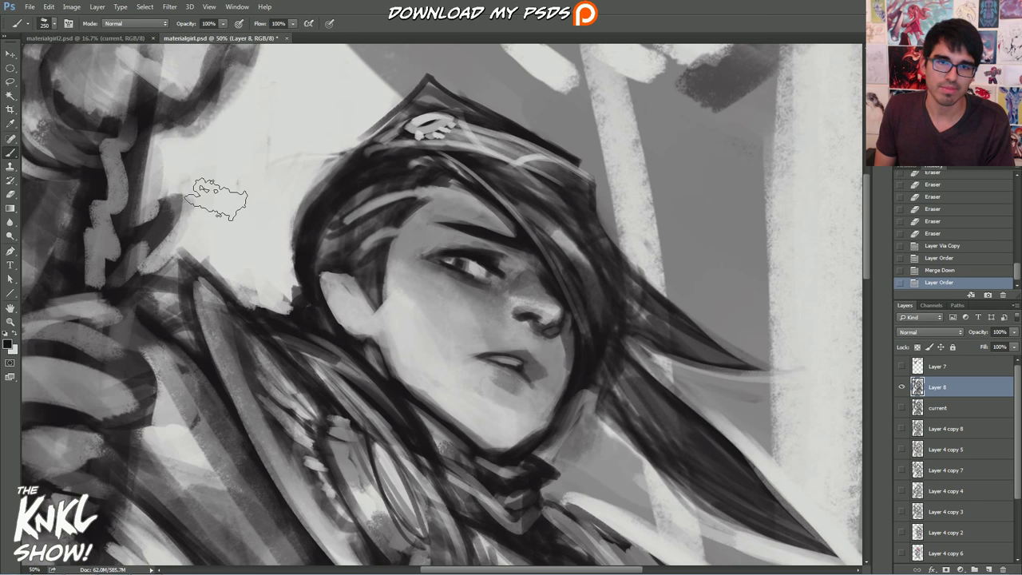
key("ctrl+shift+alt+n")
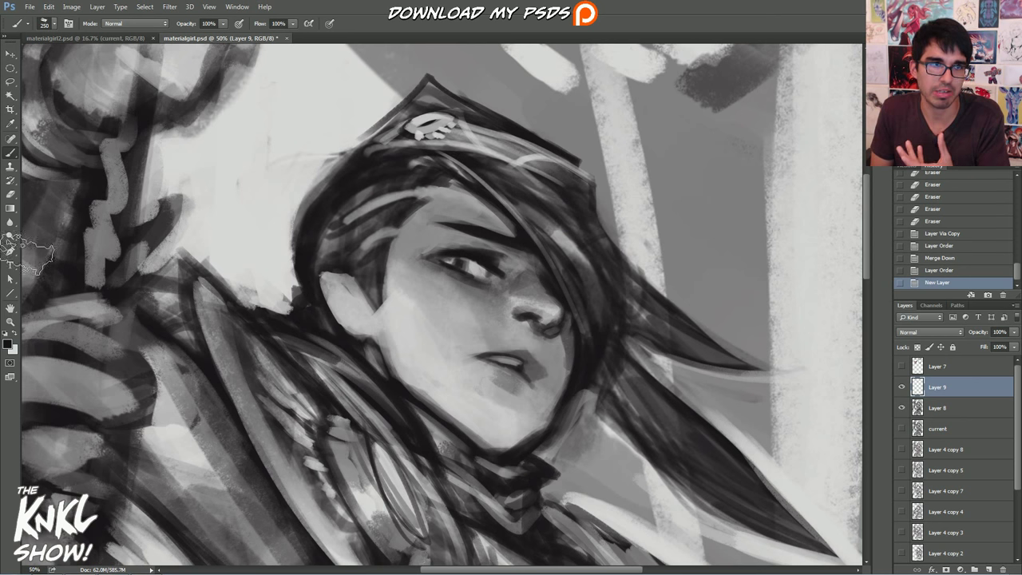
Erase the stray faint line beside the back of the character's hair on Layer 8 with a smaller eraser tip.
key("[")
key("[")
key("[")
key("[")
key("[")
key("[")
key("[")
key("[")
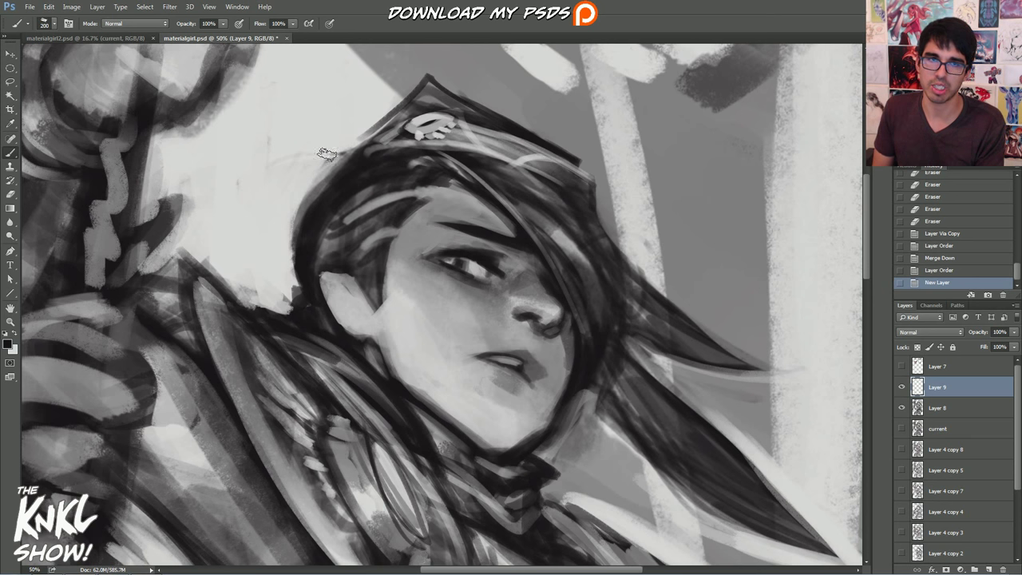
left_click(326, 170)
left_click(936, 408)
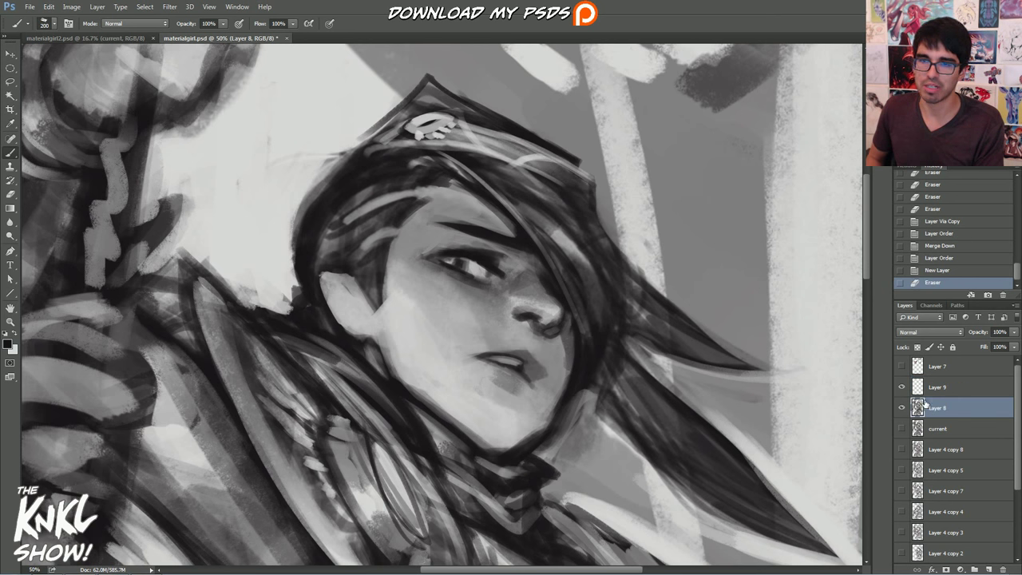
left_click(322, 145)
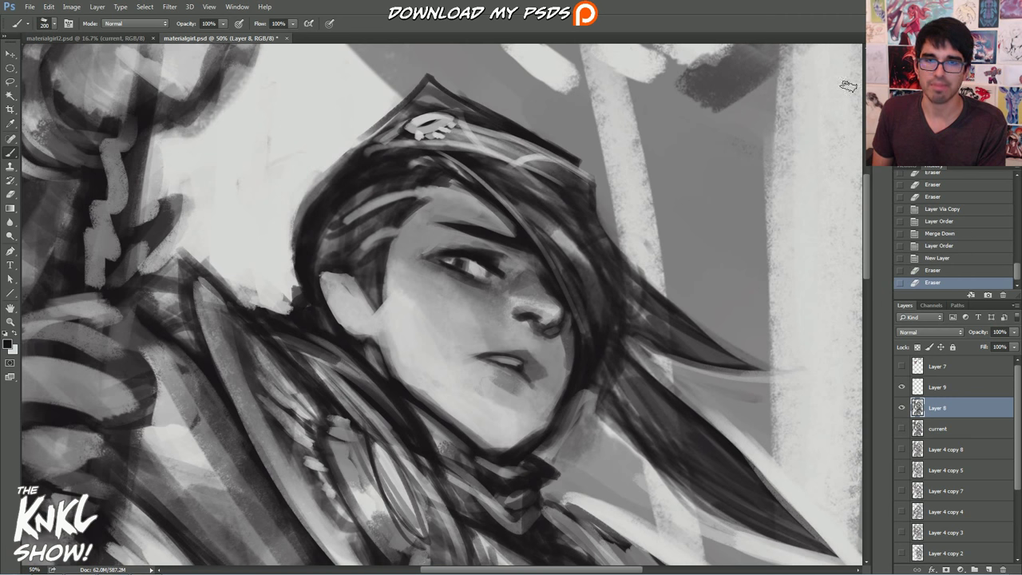
Lighten the character's cheek and jaw area on Layer 8 with a few short eraser dabs.
left_click_drag(337, 180, 371, 248)
key("ctrl+minus")
mouse_move(655, 342)
left_mouse_down()
mouse_move(675, 302)
mouse_move(679, 224)
left_mouse_up()
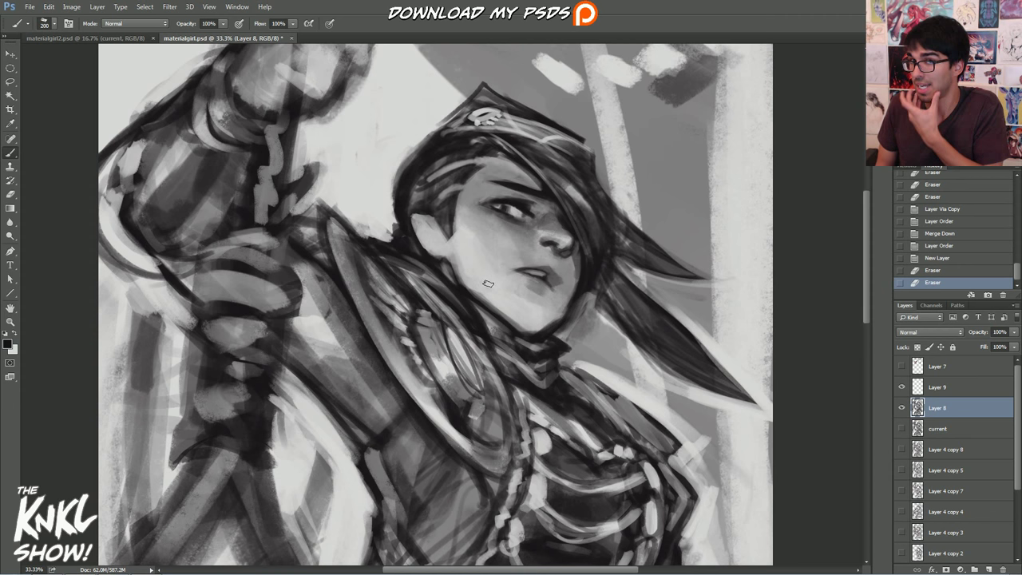
left_click_drag(708, 367, 726, 136)
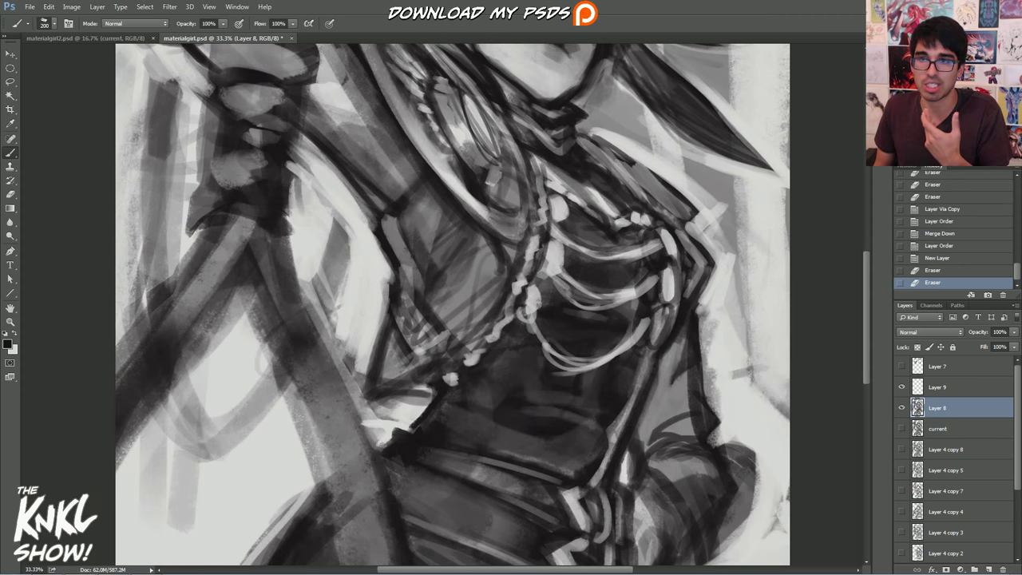
scroll(515, 211, "up", 5)
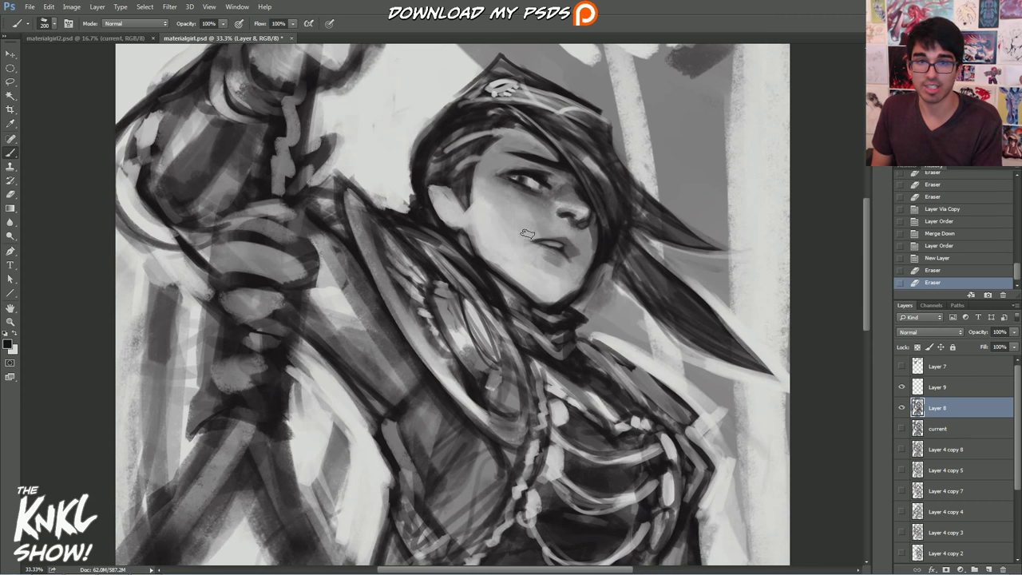
left_click(521, 268)
left_click(521, 263)
left_click(497, 209)
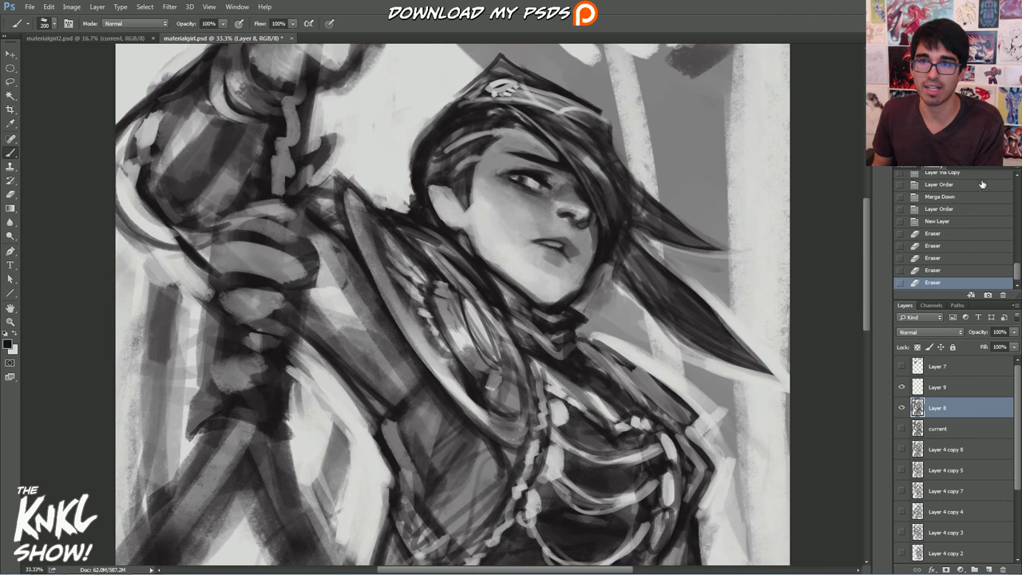
Erase light rim strokes along the outer edges of the hat and hair locks on Layer 8 with a size 175 eraser.
key("ctrl+plus")
mouse_move(586, 184)
left_mouse_down()
mouse_move(504, 234)
mouse_move(527, 229)
mouse_move(516, 297)
left_mouse_up()
key("bracketleft")
mouse_move(755, 347)
left_mouse_down()
mouse_move(722, 331)
mouse_move(639, 251)
left_mouse_up()
mouse_move(722, 328)
left_mouse_down()
mouse_move(594, 185)
mouse_move(593, 163)
mouse_move(569, 146)
mouse_move(582, 134)
mouse_move(487, 83)
left_mouse_up()
left_click_drag(569, 128, 451, 57)
mouse_move(499, 89)
left_mouse_down()
mouse_move(439, 54)
mouse_move(447, 66)
left_mouse_up()
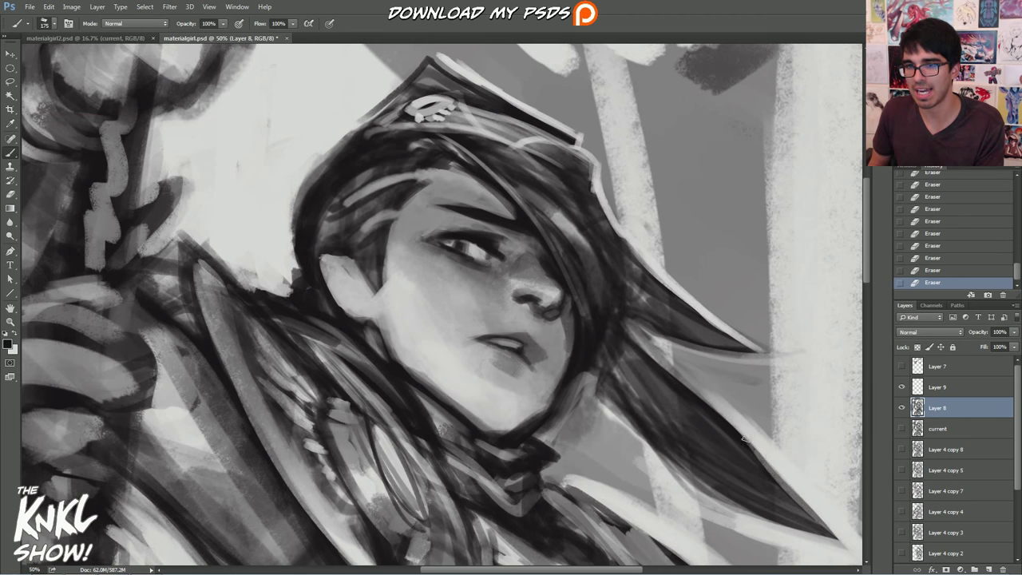
left_click_drag(743, 438, 663, 358)
left_click_drag(706, 391, 638, 334)
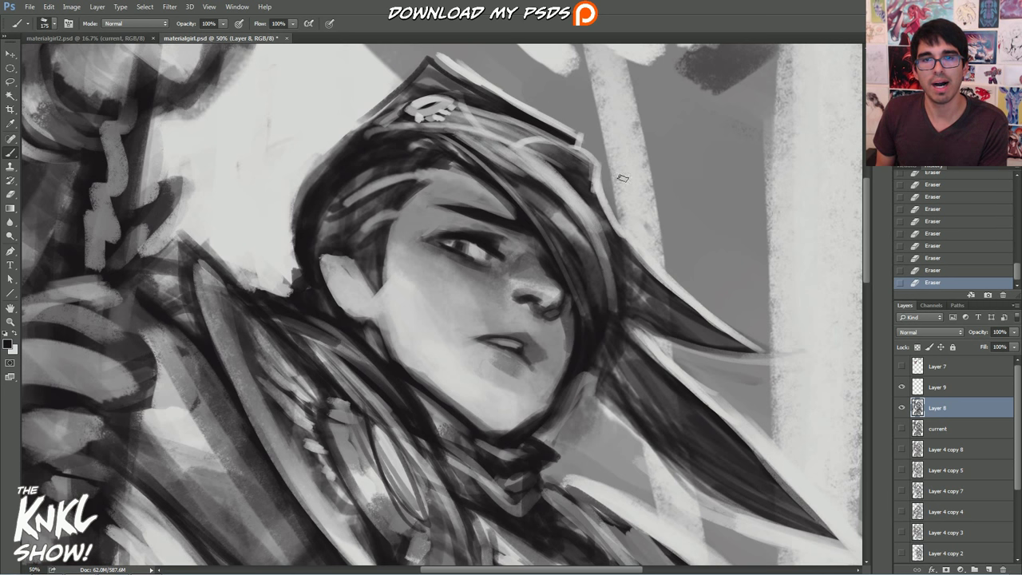
Reduce the tip size to 60, make Layer 9 active, and set the foreground colour to magenta f941d4.
scroll(678, 239, "up", 3)
key("bracketleft")
key("bracketleft")
key("bracketleft")
key("bracketleft")
key("bracketleft")
key("bracketleft")
key("bracketleft")
left_click(941, 373)
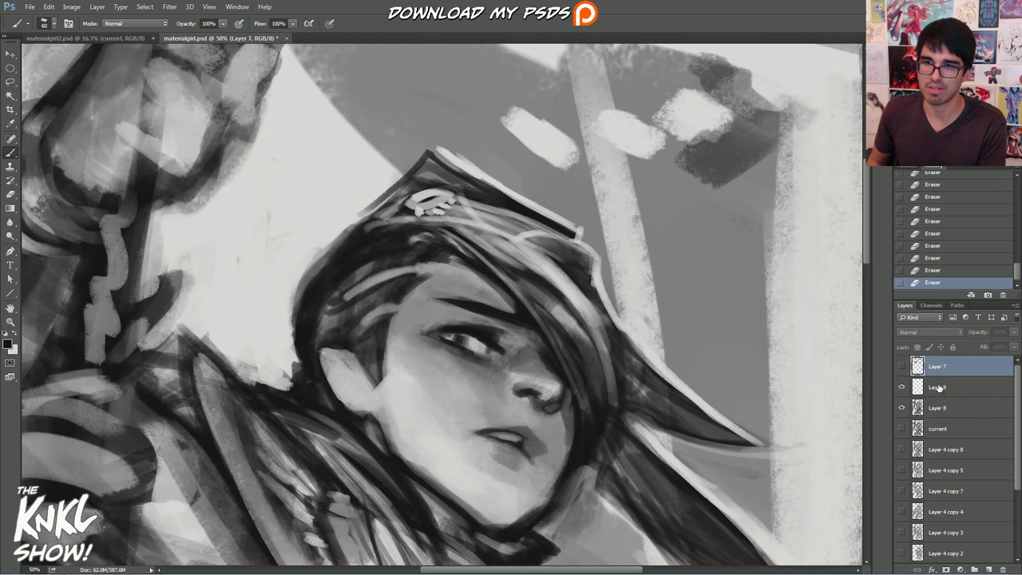
left_click(937, 387)
left_click(10, 344)
left_click(592, 294)
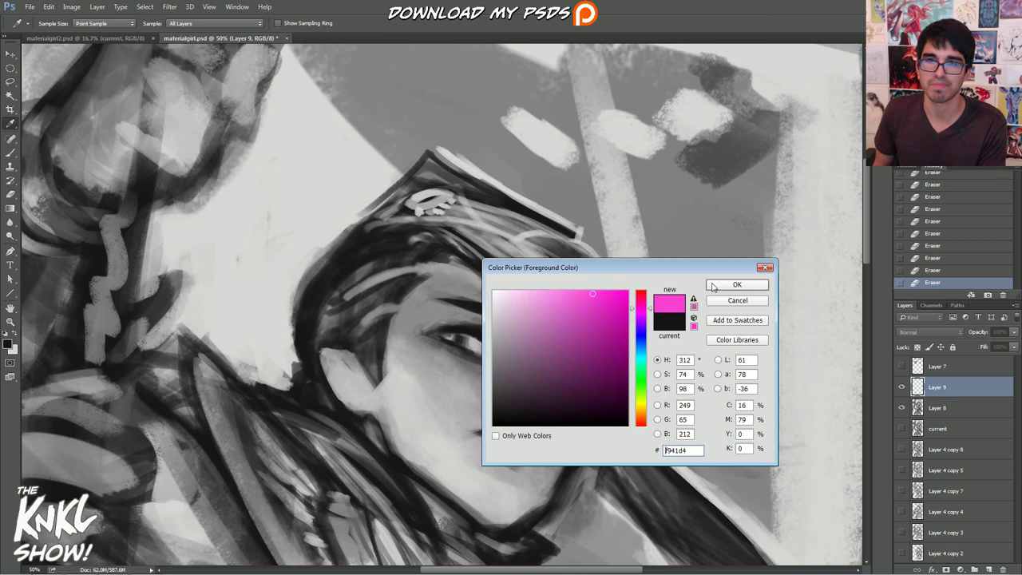
left_click(713, 286)
Sketch a boxy magenta light source with rays in the background beyond the hat on Layer 9.
key("bracketleft")
mouse_move(620, 84)
left_mouse_down()
mouse_move(753, 205)
mouse_move(623, 81)
left_mouse_up()
left_click_drag(754, 206, 793, 84)
mouse_move(619, 81)
left_mouse_down()
mouse_move(707, 54)
mouse_move(786, 116)
left_mouse_up()
key("bracketright")
left_click_drag(722, 64, 780, 124)
left_click_drag(635, 107, 577, 144)
left_click_drag(661, 137, 616, 180)
Mark the silhouette edges beside the hat, hair and both shoulders with straight and jagged magenta lines on Layer 9.
left_click_drag(604, 113, 589, 102)
left_click_drag(593, 220, 621, 262)
left_click_drag(622, 274, 752, 393)
left_click_drag(429, 155, 403, 168)
key("bracketright")
left_click_drag(290, 365, 185, 269)
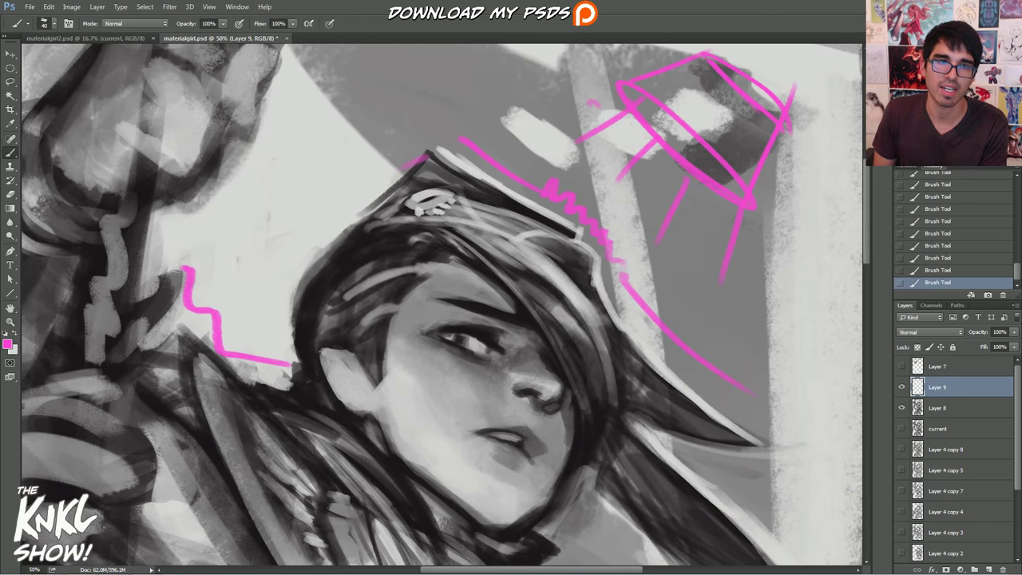
scroll(559, 240, "down", 10)
mouse_move(589, 166)
left_mouse_down()
mouse_move(658, 223)
mouse_move(751, 331)
mouse_move(758, 511)
left_mouse_up()
Draw a large magenta light ellipse in the canvas's upper-right corner and diagonal light beams across the figure.
key("ctrl+minus")
left_click_drag(676, 96, 669, 233)
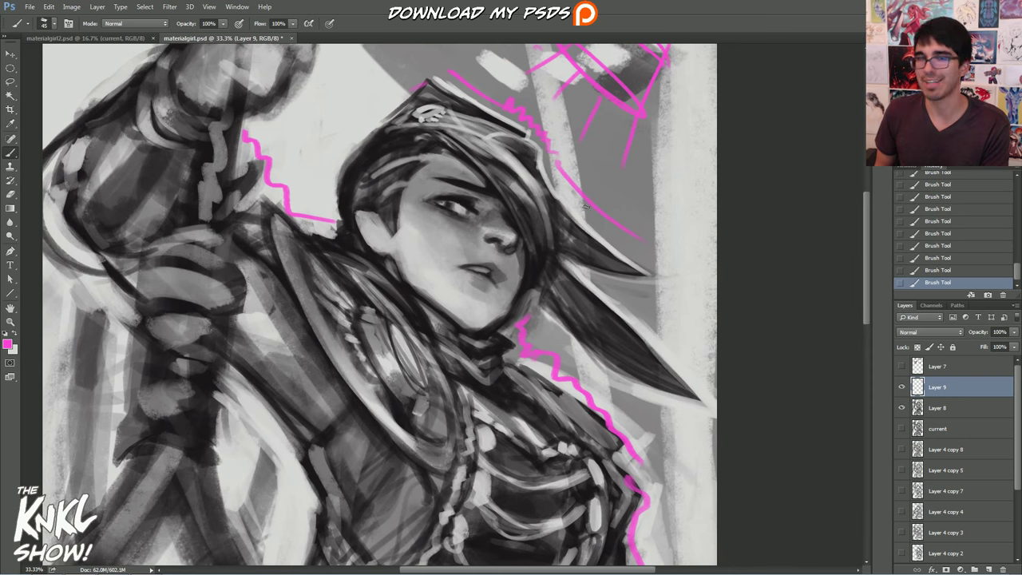
left_click_drag(620, 128, 599, 194)
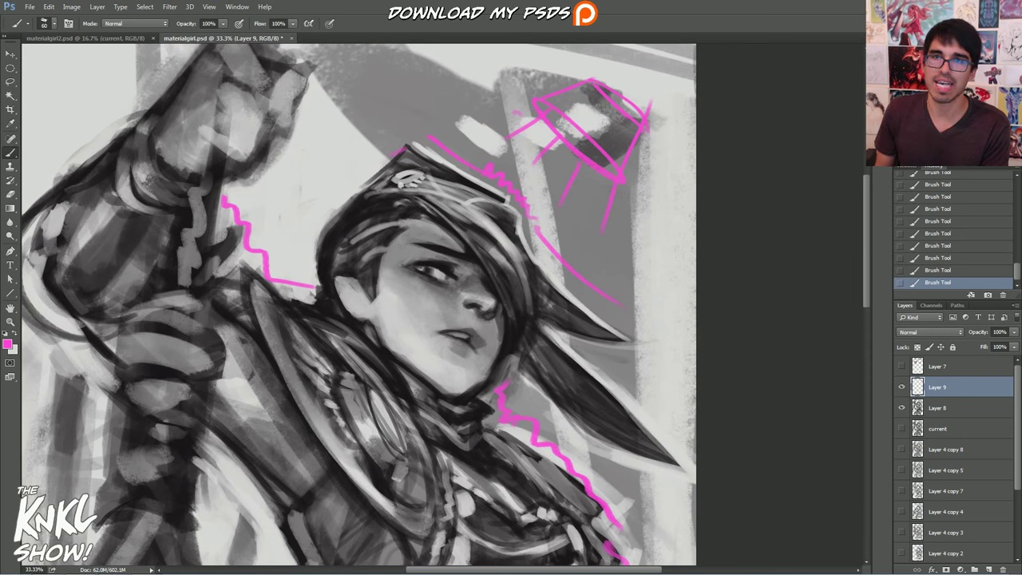
left_click_drag(600, 517, 607, 104)
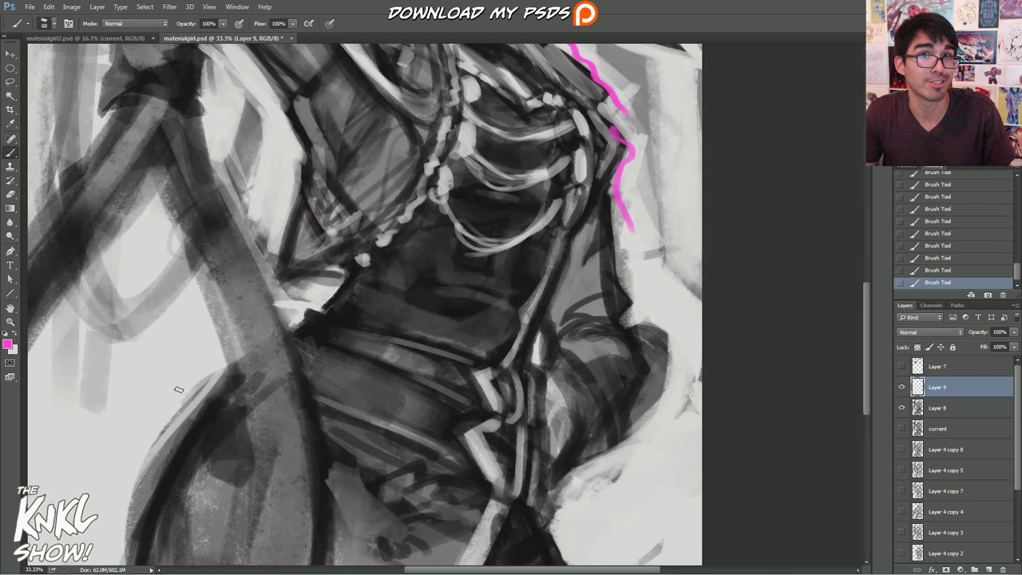
left_click_drag(478, 319, 547, 267)
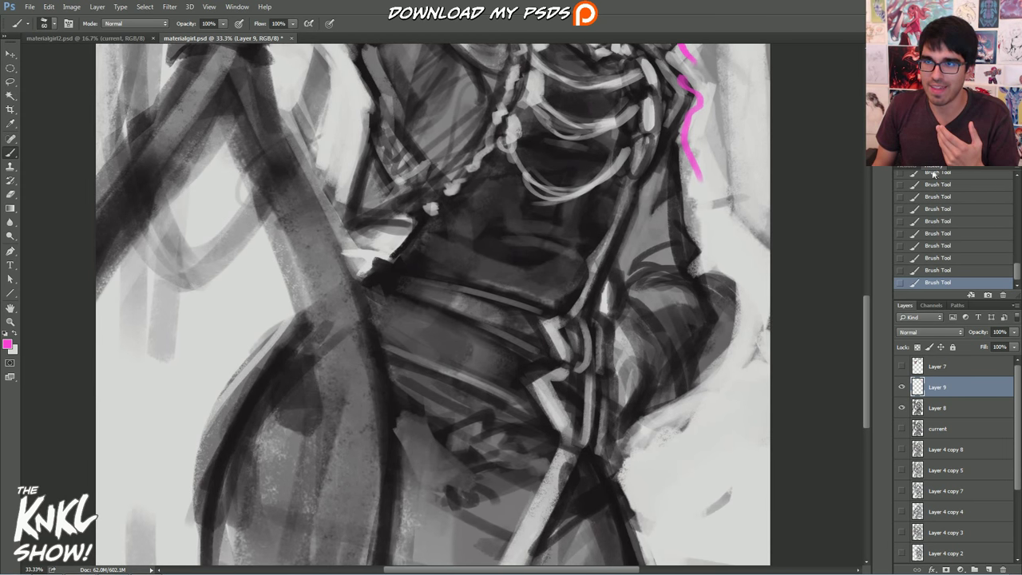
key("ctrl+minus")
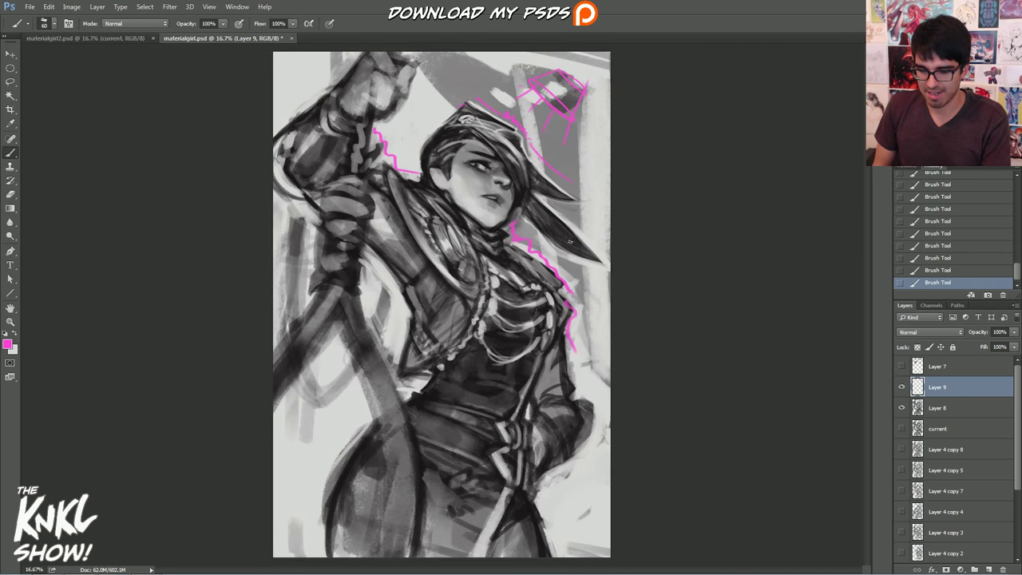
mouse_move(575, 120)
left_mouse_down()
mouse_move(656, 162)
mouse_move(595, 157)
mouse_move(569, 120)
left_mouse_up()
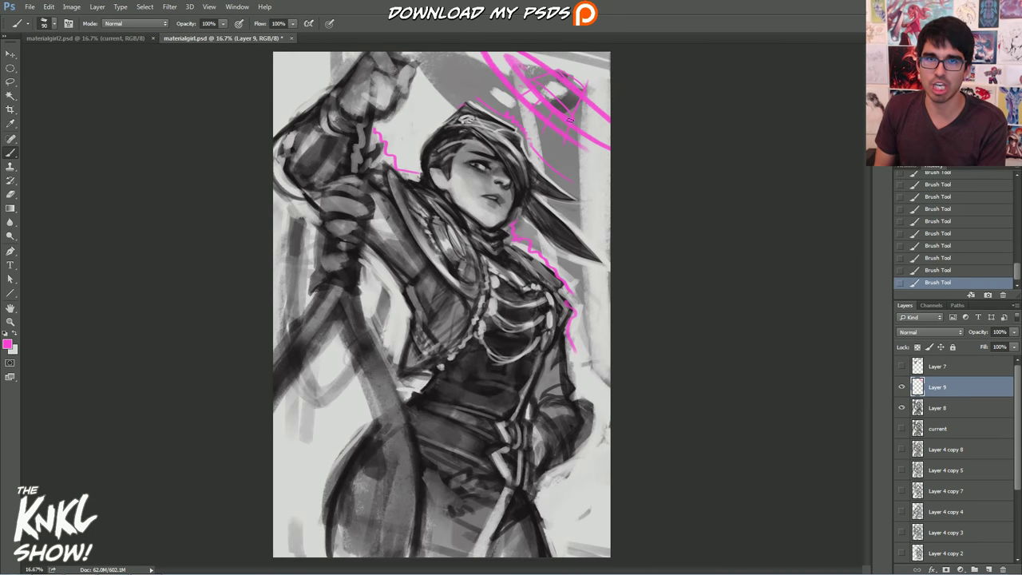
left_click_drag(491, 60, 273, 289)
left_click_drag(610, 156, 381, 466)
left_click_drag(611, 366, 471, 555)
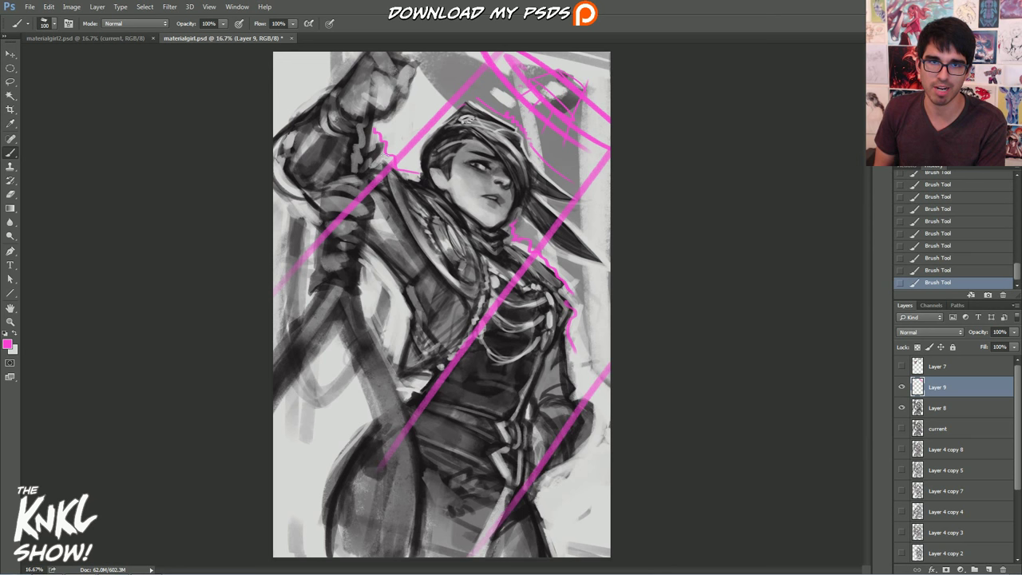
left_click_drag(408, 116, 273, 216)
Draw smaller magenta strokes and arrows for light bouncing up from below, and mark the underside of the jaw.
key("bracketleft")
key("bracketleft")
left_click_drag(335, 390, 274, 449)
left_click_drag(277, 527, 306, 484)
left_click_drag(276, 528, 364, 325)
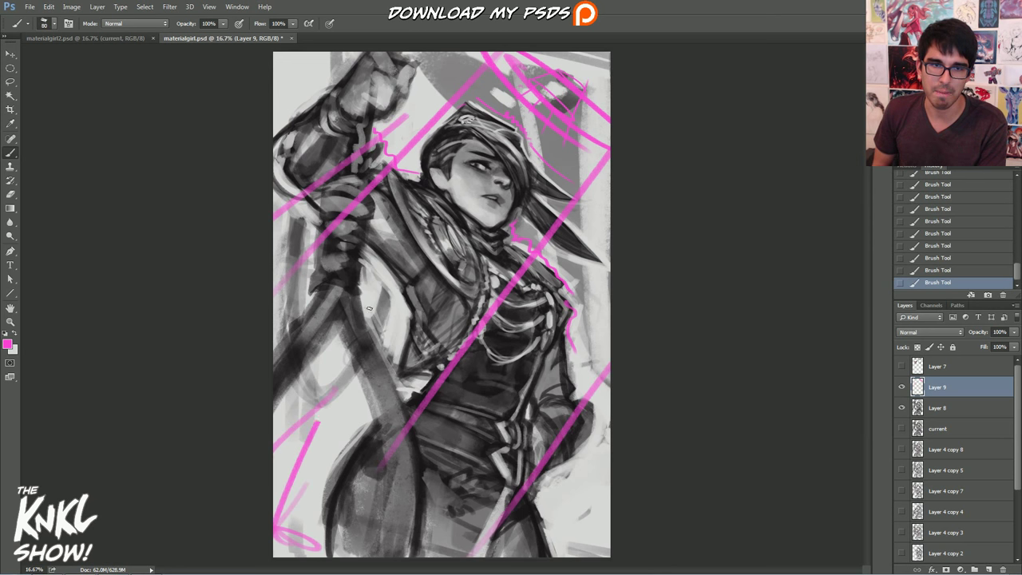
left_click_drag(366, 365, 304, 364)
left_click_drag(416, 504, 468, 329)
left_click_drag(519, 421, 549, 343)
left_click_drag(511, 308, 526, 303)
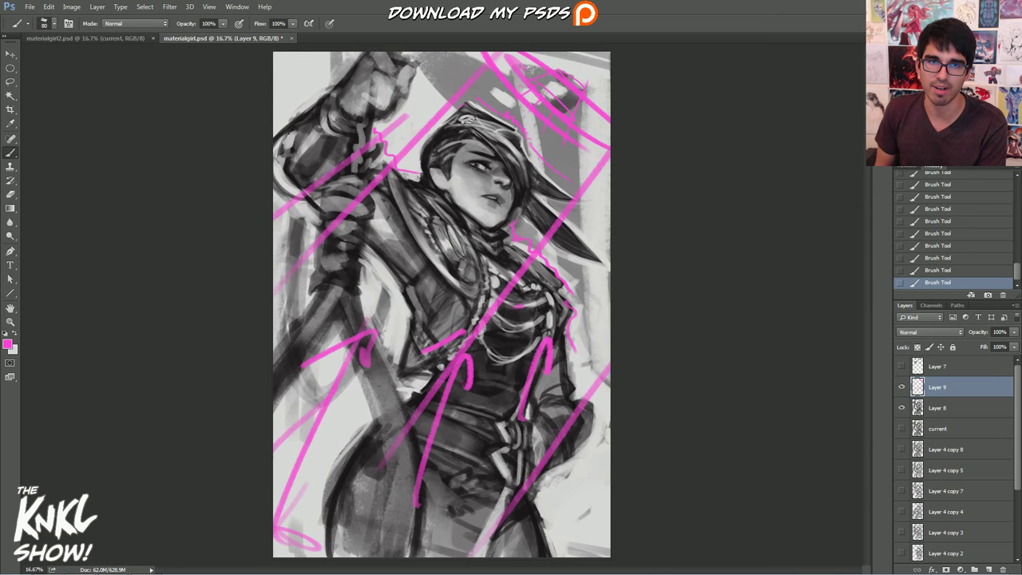
left_click_drag(434, 170, 483, 229)
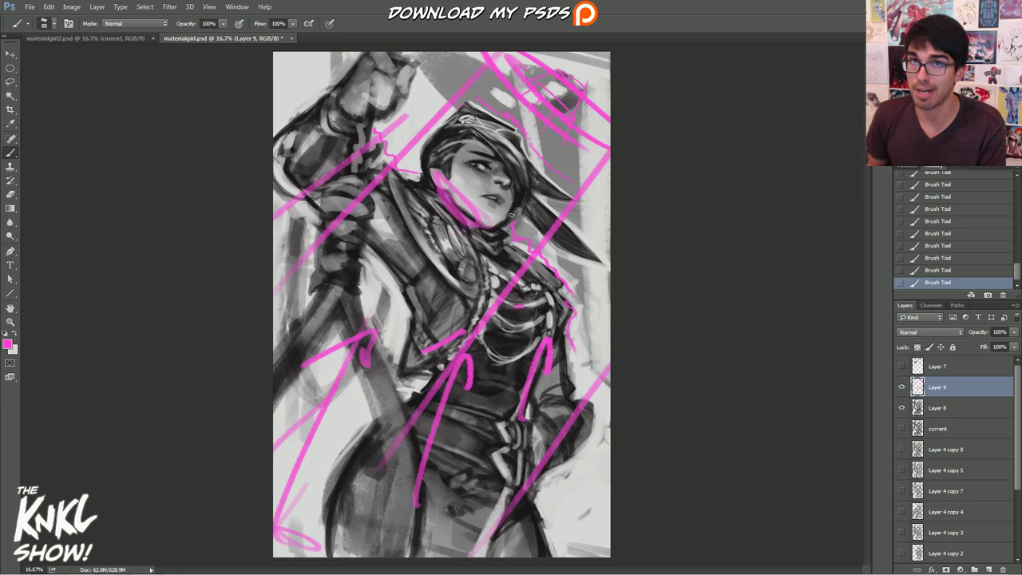
Hide the magenta guides on Layer 9 and make Layer 8 active.
left_click(902, 388)
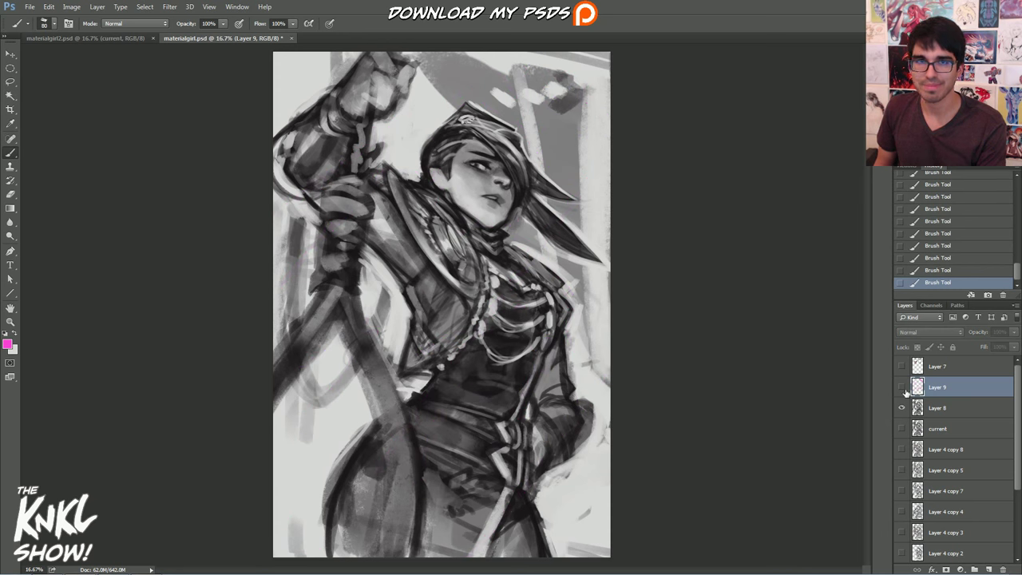
left_click(937, 409)
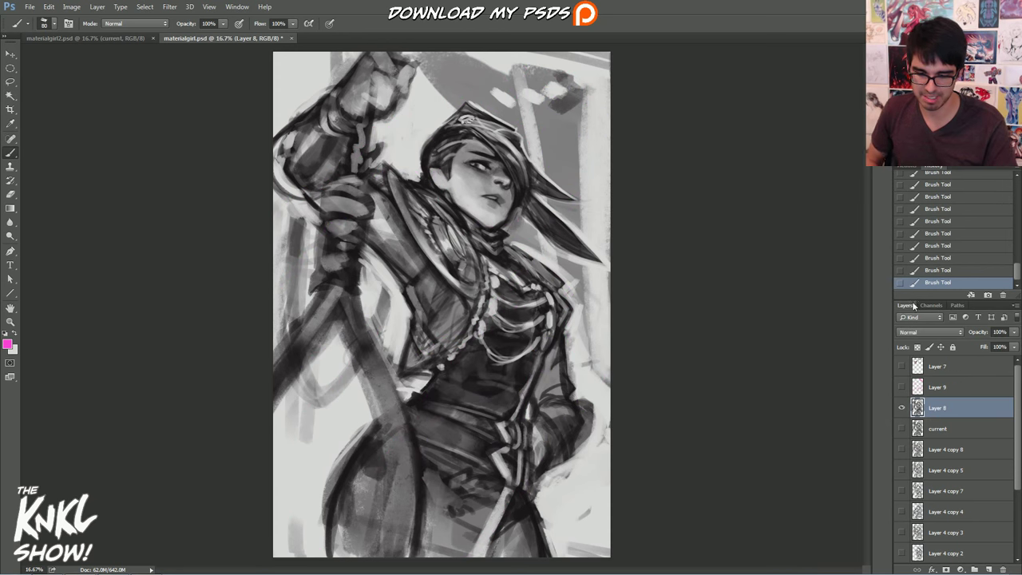
key("ctrl+plus")
left_click_drag(479, 199, 491, 297)
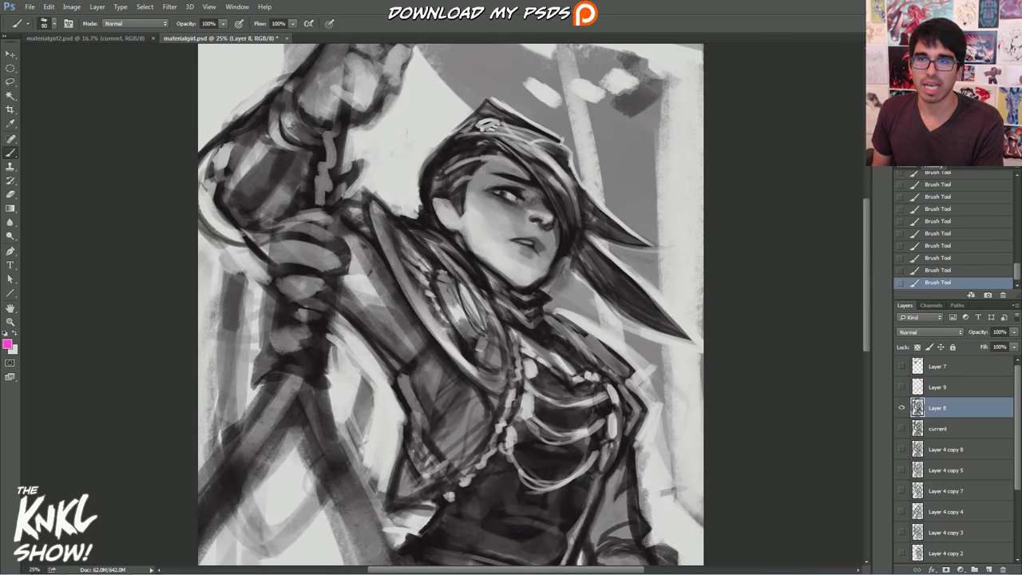
key("ctrl+plus")
key("ctrl+plus")
key("ctrl+plus")
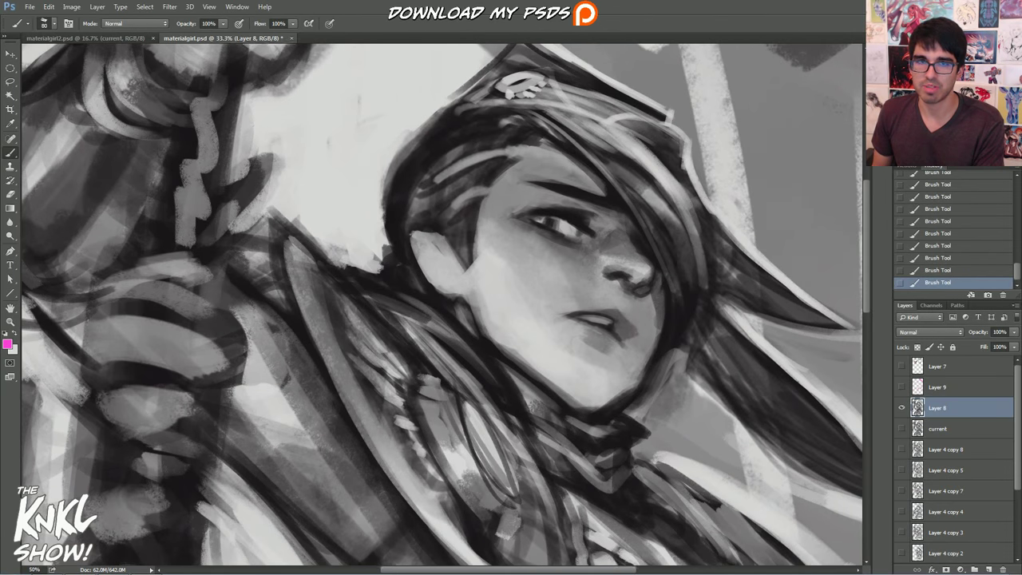
left_click_drag(898, 160, 835, 209)
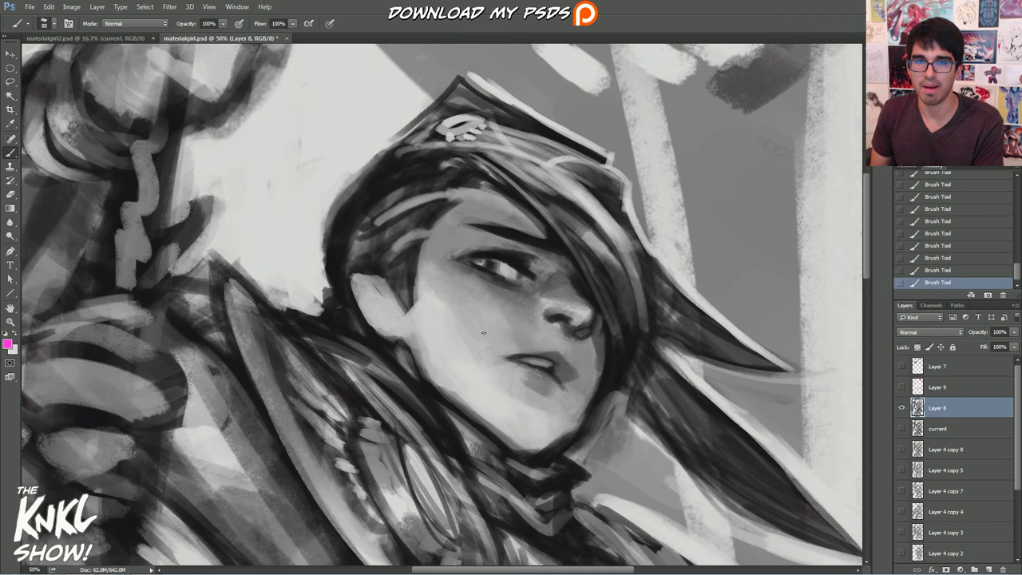
left_click_drag(523, 367, 523, 375)
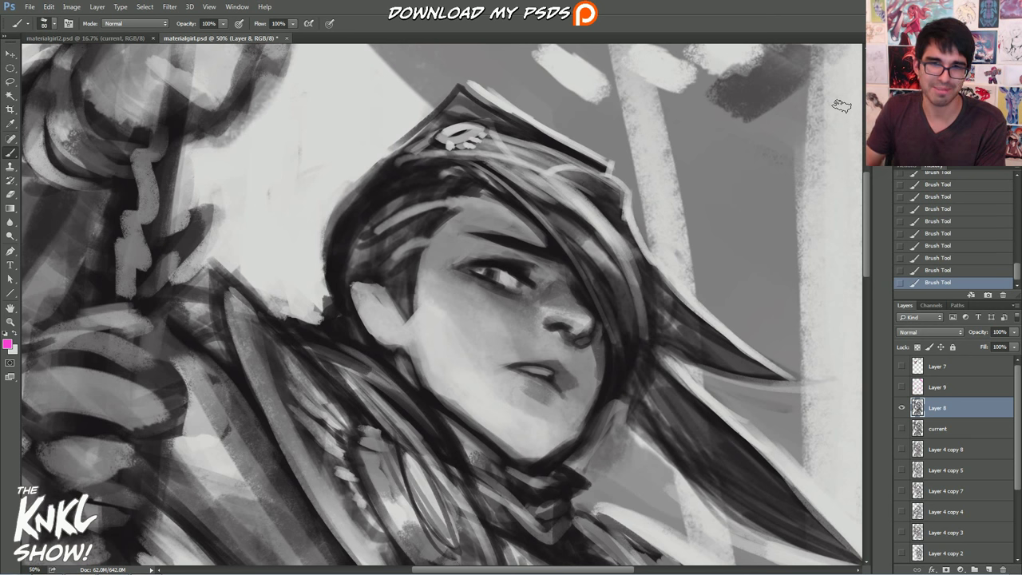
Erase a bright highlight onto the edge of the nose tip on Layer 8.
key("e")
left_click(584, 310)
left_click(585, 311)
left_click(585, 311)
left_click(585, 312)
left_click(585, 311)
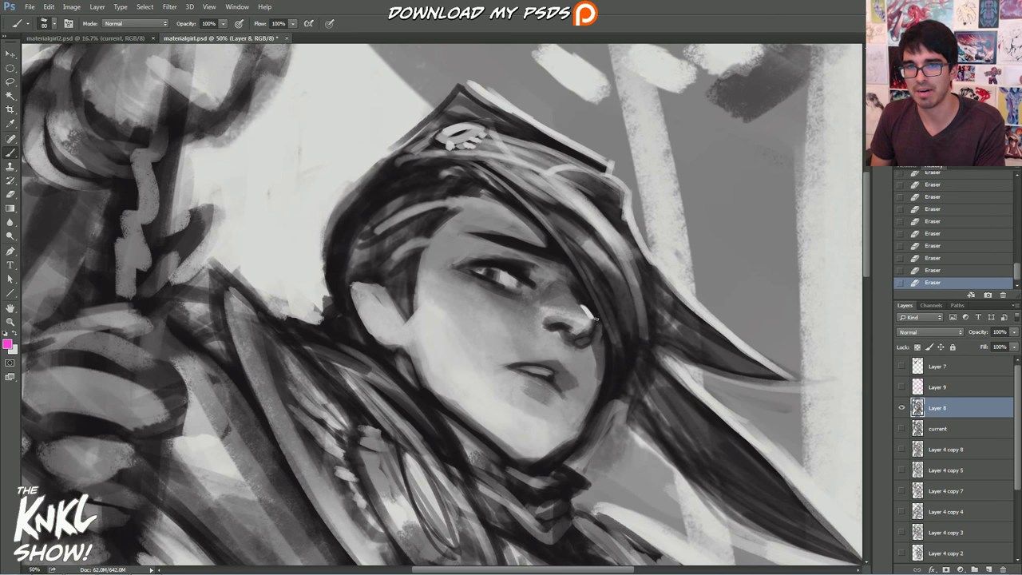
Step back through the history to before the nose highlight and return to its latest eraser state.
key("ctrl+equal")
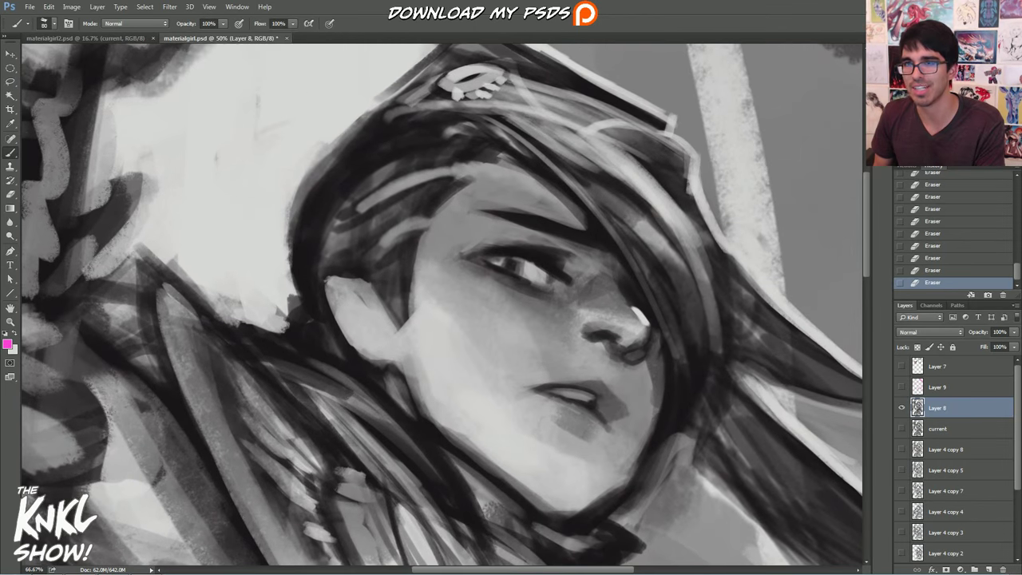
left_click(934, 185)
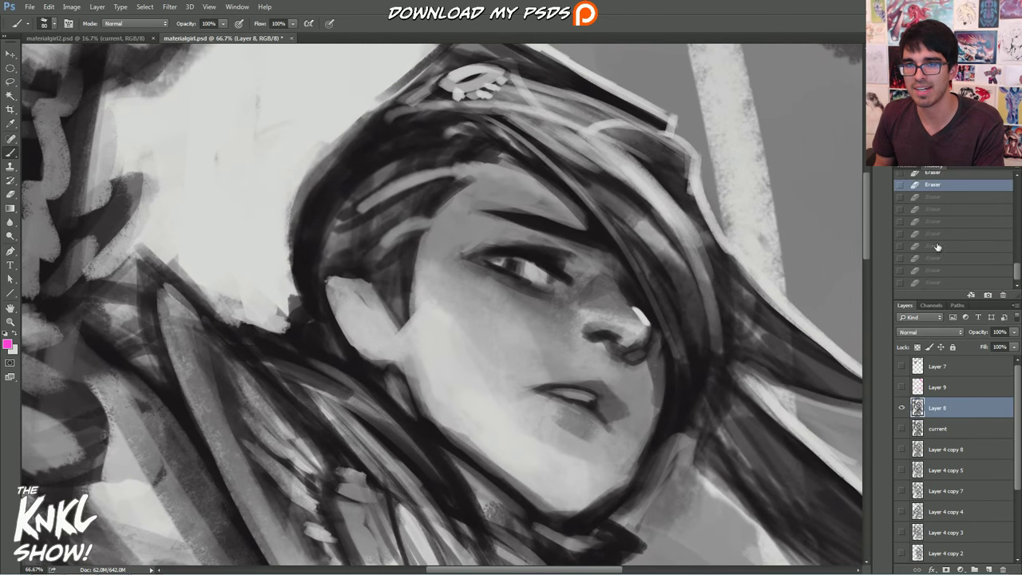
left_click_drag(1015, 274, 1015, 269)
left_click(937, 187)
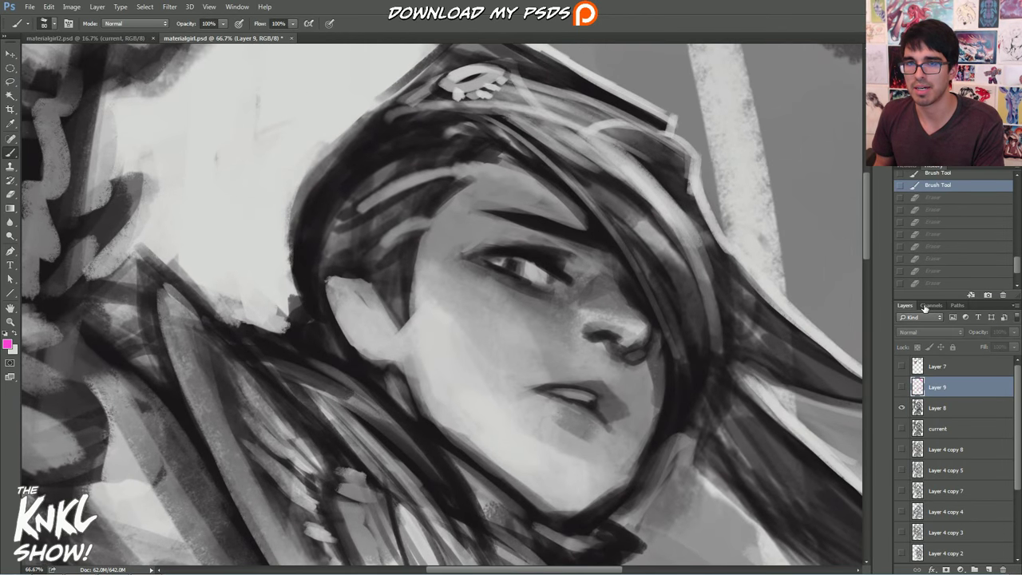
left_click(926, 283)
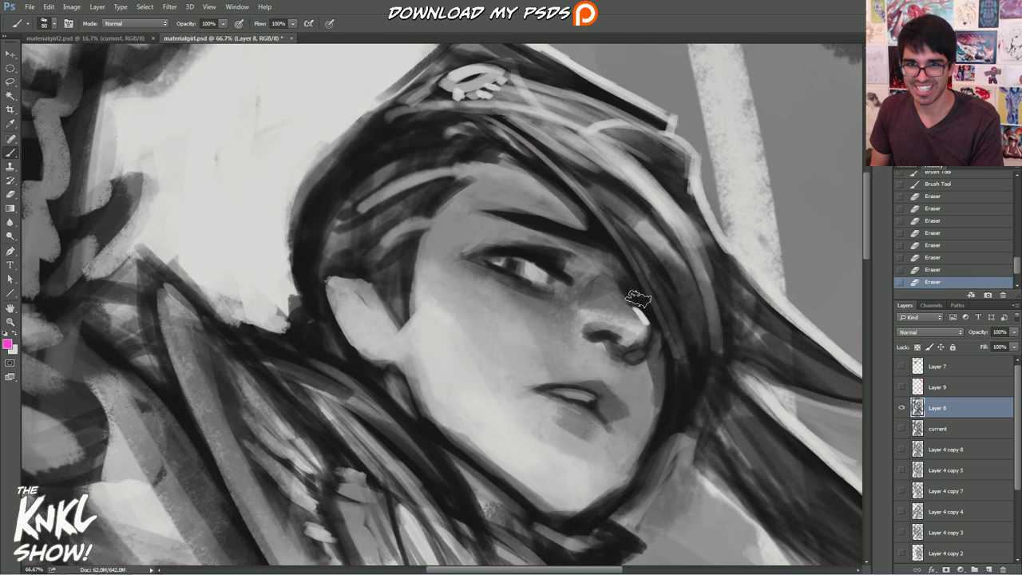
Try painting beside the nose highlight with a smaller size 35 brush, and revert the strokes in the history.
key("bracketleft")
key("bracketleft")
key("bracketleft")
key("bracketleft")
key("bracketleft")
key("bracketleft")
mouse_move(651, 320)
left_mouse_down()
mouse_move(636, 300)
mouse_move(648, 317)
left_mouse_up()
left_click(942, 270)
left_click(935, 258)
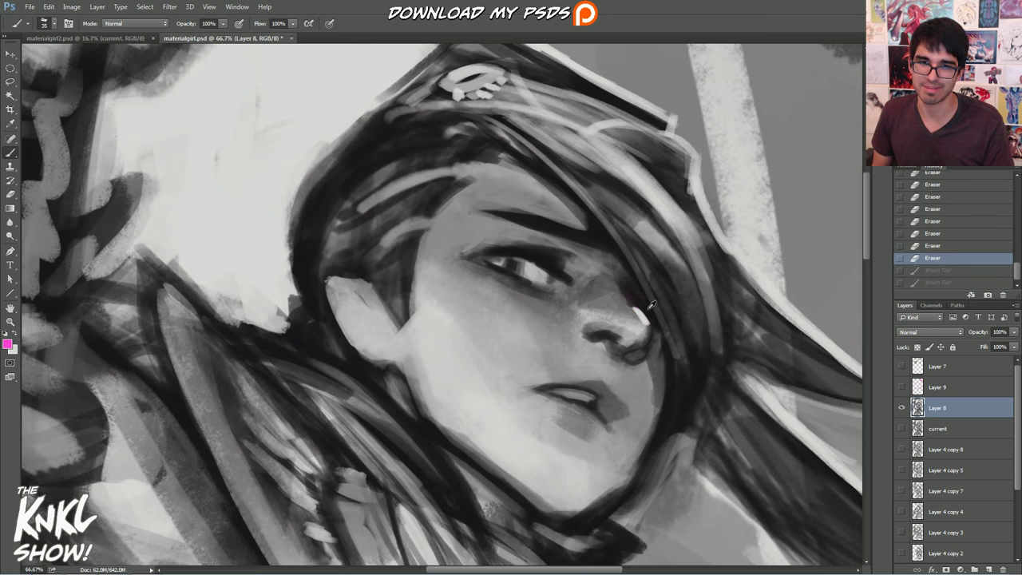
Touch up the nose highlight and erase light accents beside the inner brow and along the forehead's hair edge on Layer 8.
mouse_move(645, 313)
left_mouse_down()
mouse_move(631, 300)
mouse_move(652, 320)
left_mouse_up()
left_click_drag(606, 246, 604, 253)
left_click_drag(609, 246, 601, 252)
mouse_move(606, 244)
left_mouse_down()
mouse_move(604, 253)
mouse_move(541, 178)
left_mouse_up()
left_click(604, 249)
left_click_drag(589, 226, 535, 175)
left_click_drag(589, 227, 523, 168)
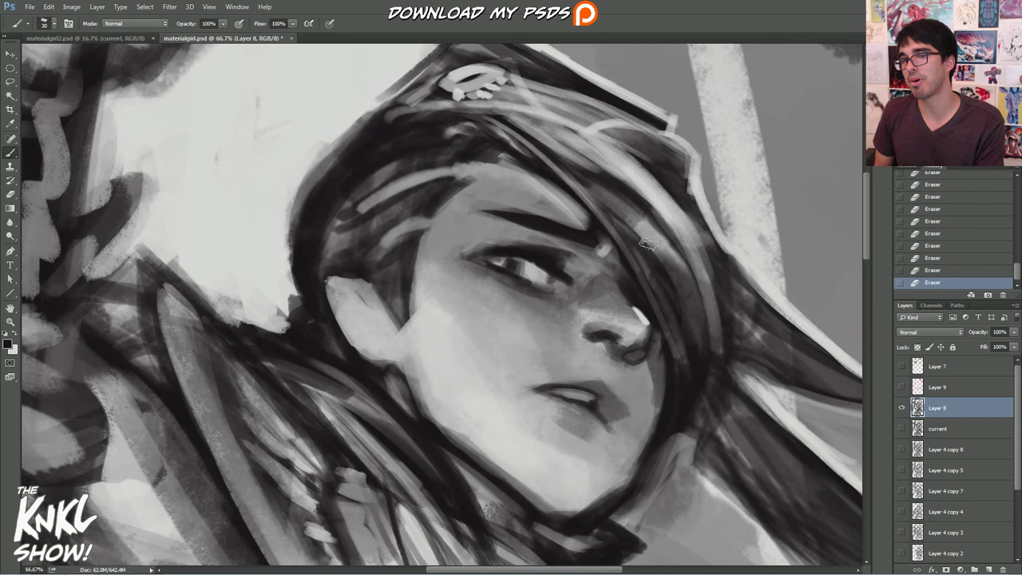
Erase light areas at the bridge of the nose and between the eyebrow and upper eyelid on Layer 8.
key("ctrl+plus")
left_click_drag(747, 216, 614, 217)
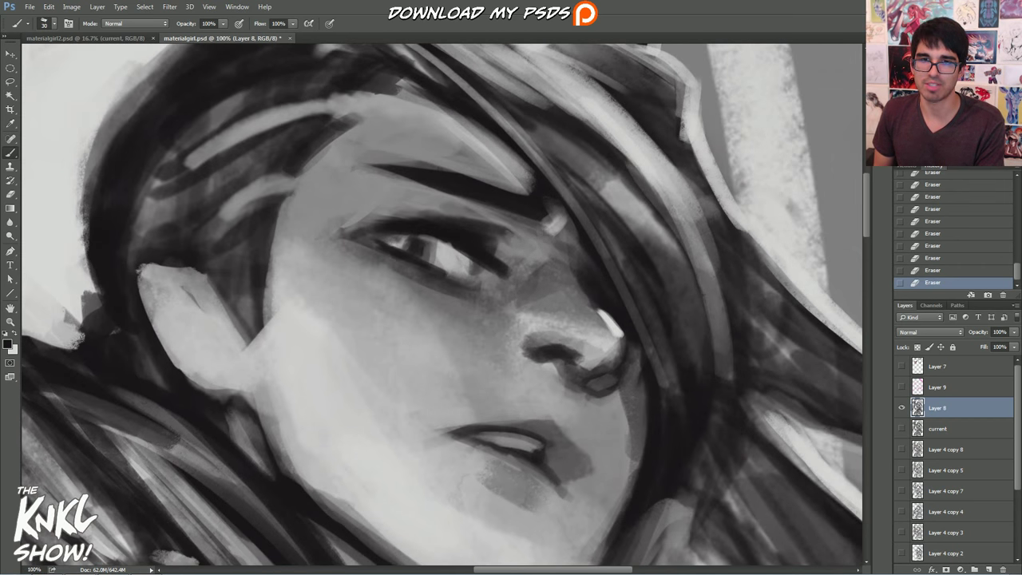
mouse_move(546, 234)
left_mouse_down()
mouse_move(525, 267)
mouse_move(552, 249)
mouse_move(521, 234)
left_mouse_up()
left_click_drag(477, 202, 367, 207)
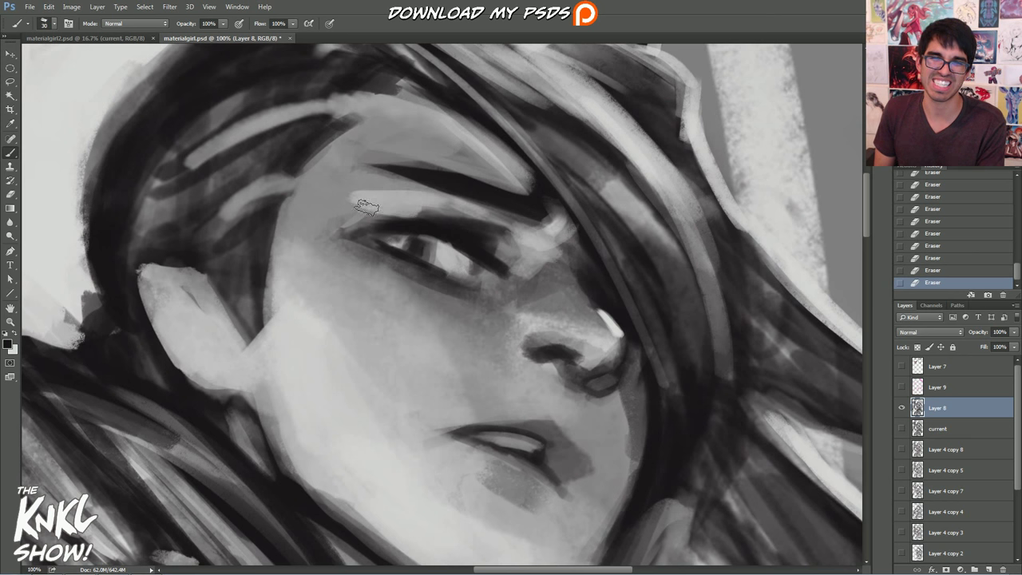
Try a brush stroke above the eyelid with an enlarged tip, and revert to the last eraser state.
key("bracketleft")
key("bracketleft")
key("bracketright")
key("bracketright")
key("bracketright")
key("bracketright")
key("bracketright")
mouse_move(360, 203)
left_mouse_down()
mouse_move(442, 208)
mouse_move(390, 194)
mouse_move(530, 238)
mouse_move(369, 198)
left_mouse_up()
left_click(942, 259)
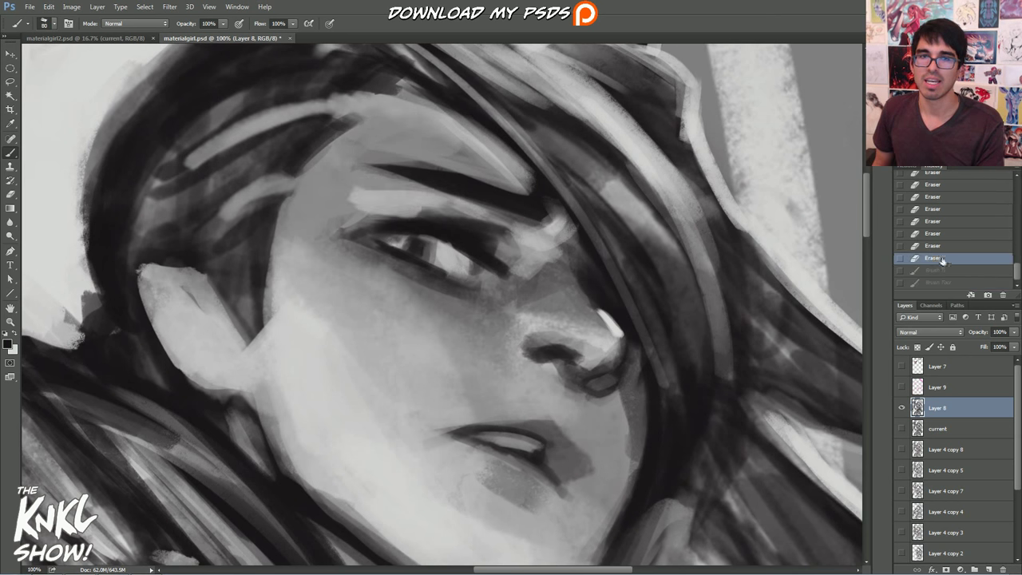
Step Layer 8 back in the history to the brush stroke before the light erasures on the brow, eyelid and forehead edge.
left_click(939, 248)
left_click(927, 226)
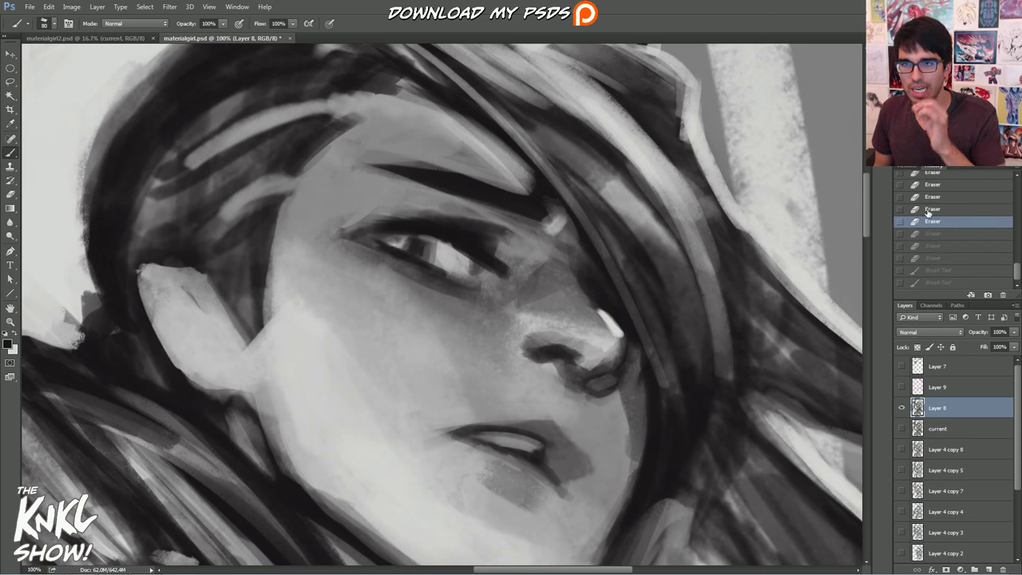
left_click(927, 200)
left_click(931, 209)
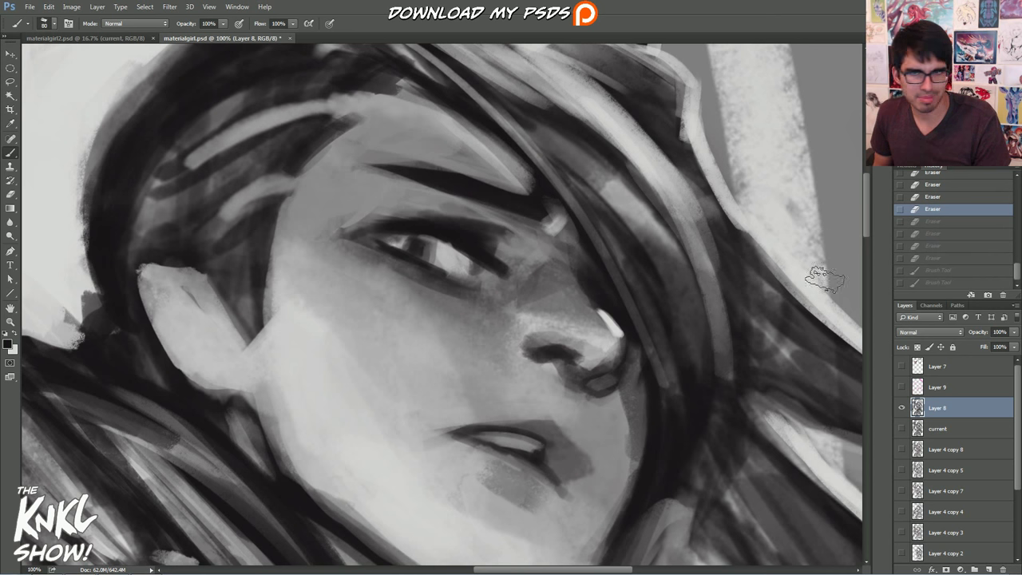
left_click(932, 186)
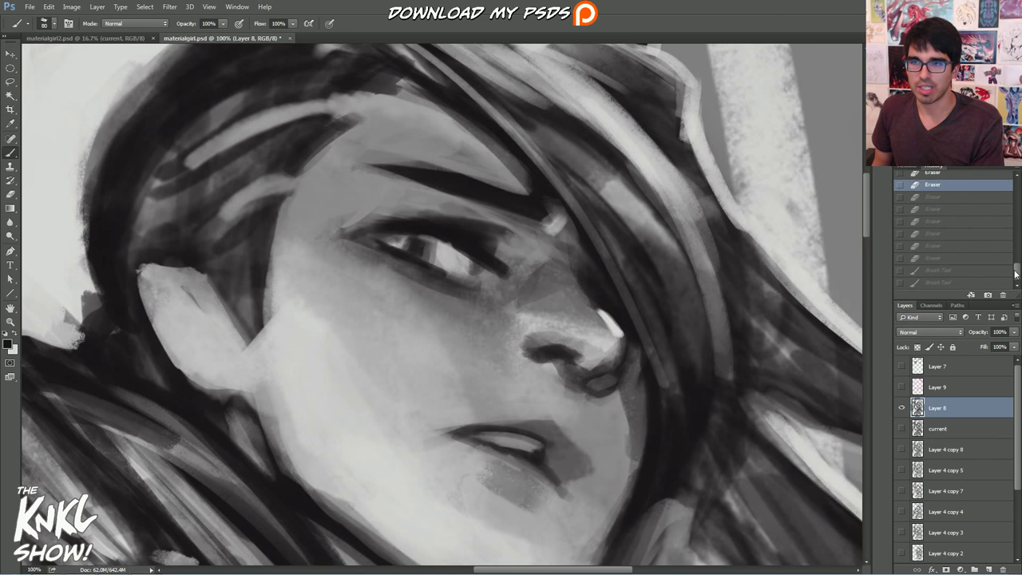
left_click_drag(1015, 273, 1015, 267)
left_click(951, 205)
left_click(938, 182)
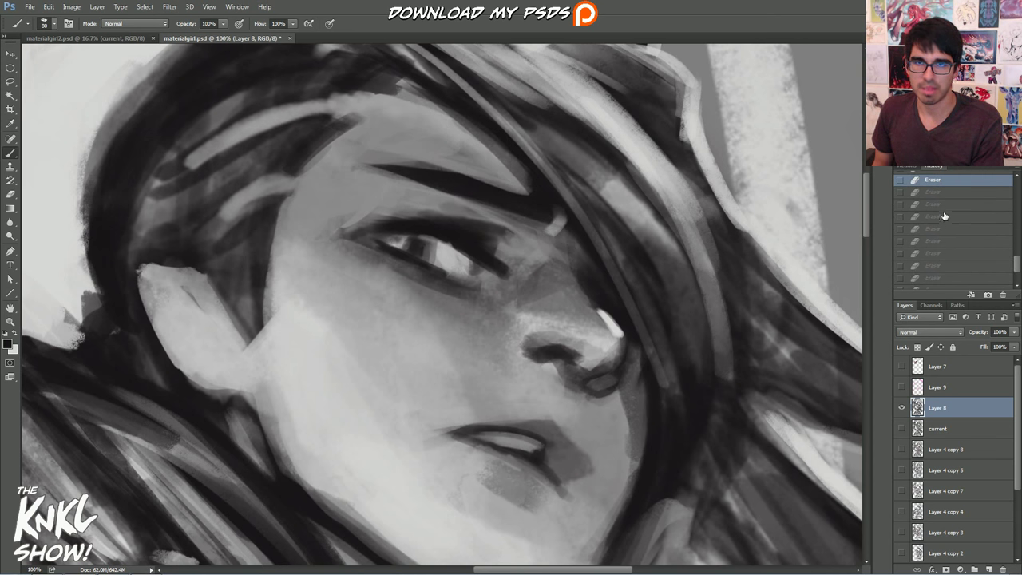
scroll(1016, 261, "up", 2)
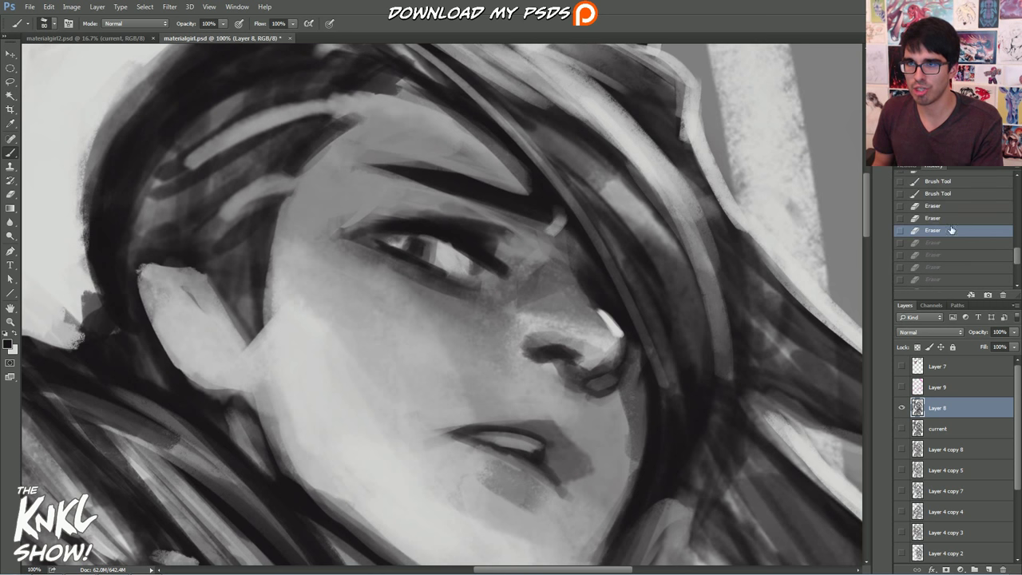
left_click(937, 194)
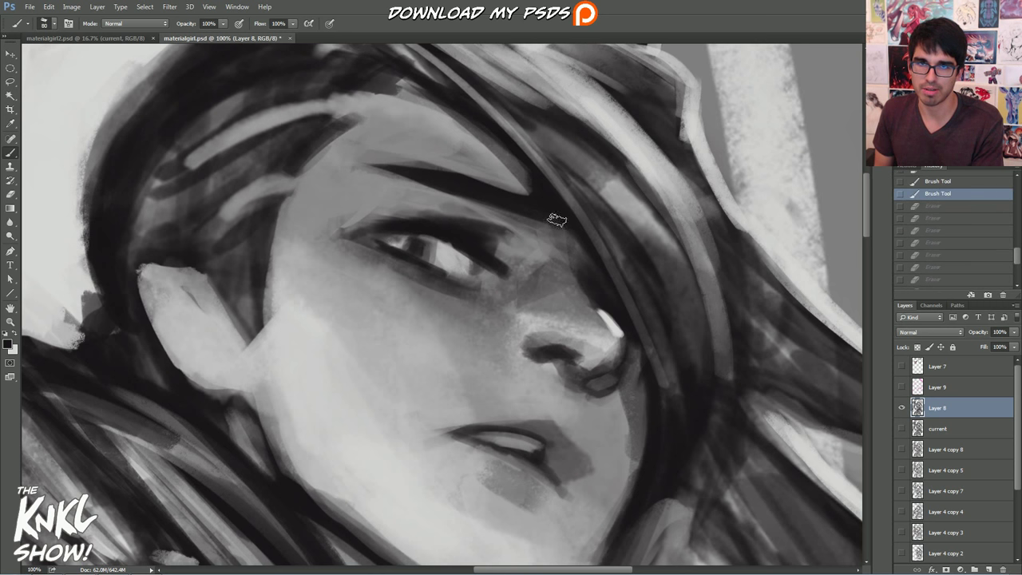
Erase a small light accent at the inner brow and a light patch between the eyebrow and upper eyelid on Layer 8.
left_click_drag(562, 214, 552, 224)
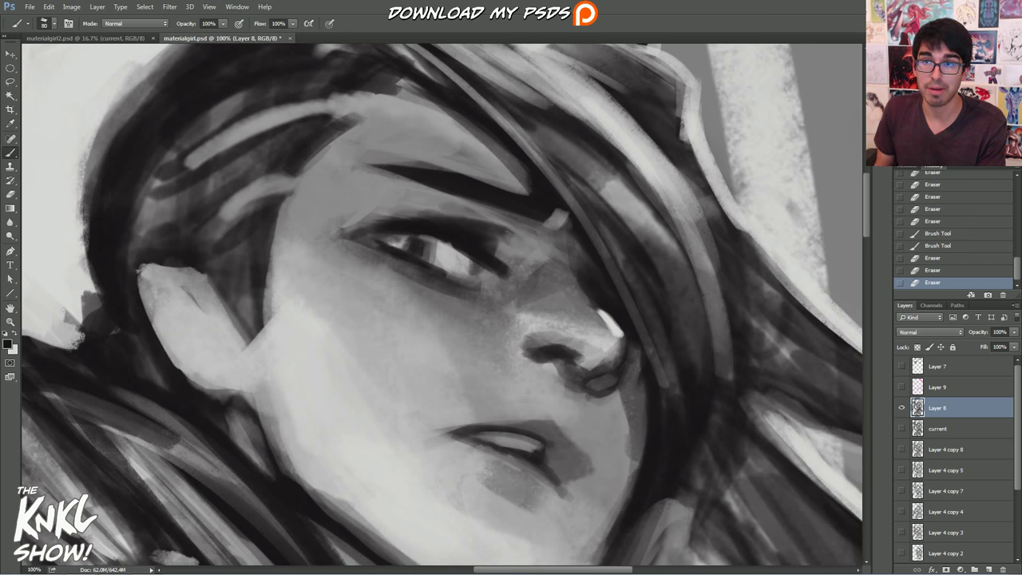
left_click_drag(395, 150, 481, 252)
key("bracketright")
key("bracketright")
key("bracketright")
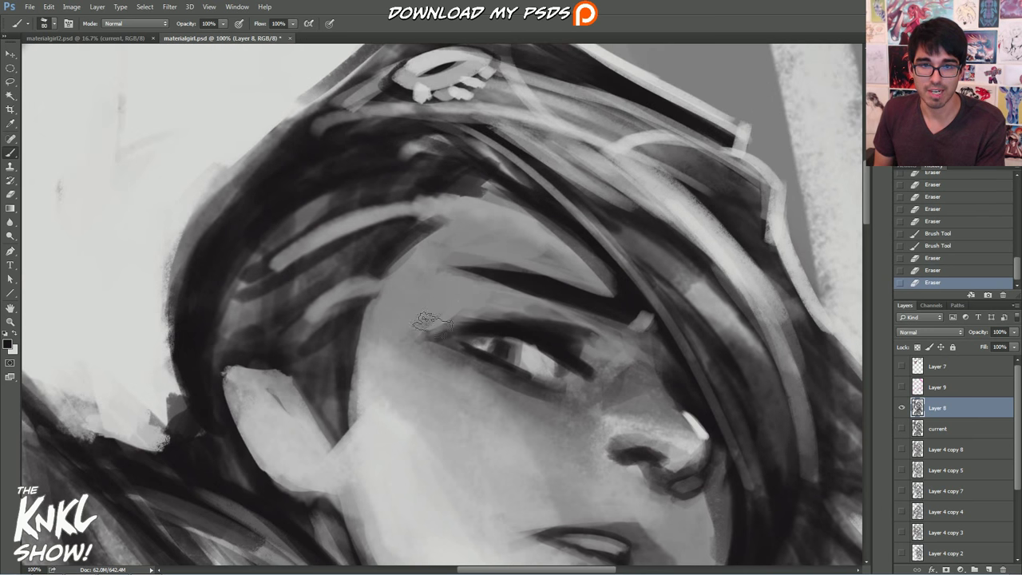
mouse_move(448, 289)
left_mouse_down()
mouse_move(477, 295)
mouse_move(469, 304)
left_mouse_up()
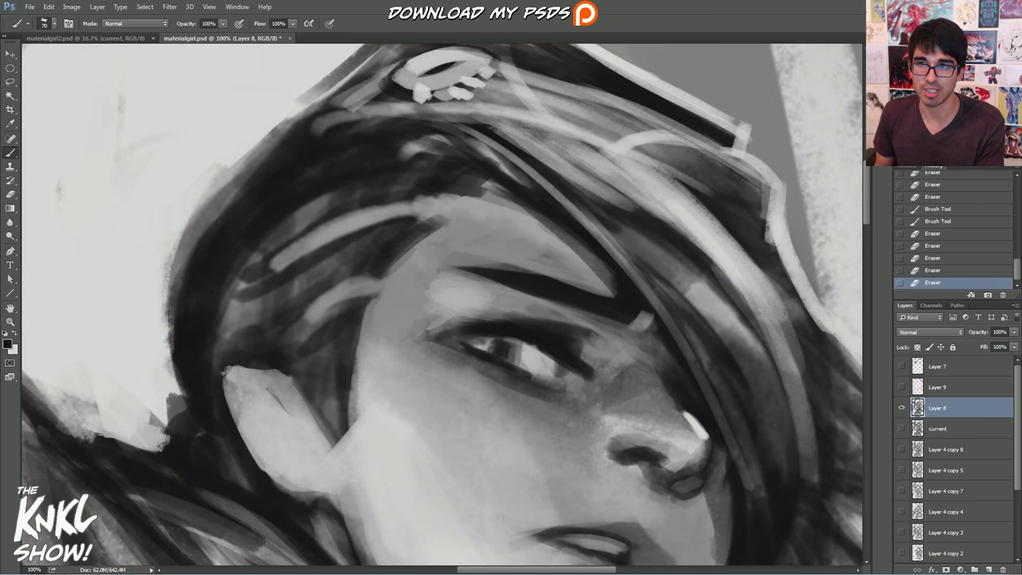
Try erasing a light patch on the forehead above the eyebrow, and undo it.
key("ctrl+minus")
left_click_drag(466, 272, 490, 257)
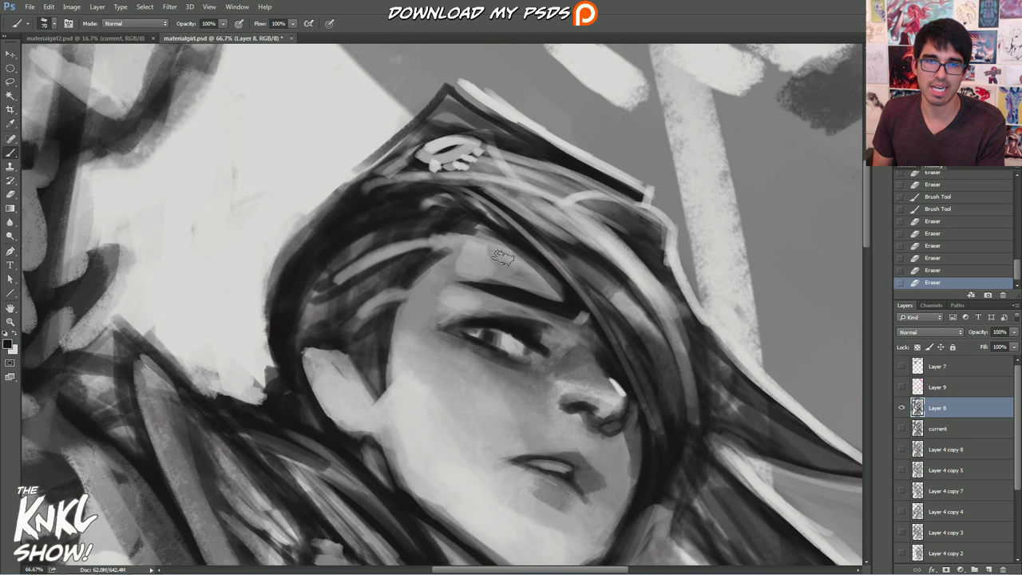
key("ctrl+z")
Rework the hair strands beside the temple with a size 20 tip, erasing brighter highlights along them on Layer 8.
mouse_move(470, 300)
left_mouse_down()
mouse_move(473, 246)
mouse_move(458, 264)
mouse_move(510, 232)
mouse_move(487, 279)
mouse_move(461, 227)
mouse_move(486, 220)
mouse_move(428, 230)
left_mouse_up()
key("b")
key("[")
left_click_drag(429, 226, 337, 276)
mouse_move(356, 259)
left_mouse_down()
mouse_move(338, 273)
mouse_move(345, 262)
left_mouse_up()
key("e")
left_click_drag(453, 239, 433, 238)
left_click_drag(439, 236, 409, 244)
left_click_drag(420, 239, 381, 261)
mouse_move(456, 237)
left_mouse_down()
mouse_move(415, 244)
mouse_move(443, 244)
mouse_move(428, 263)
mouse_move(449, 257)
left_mouse_up()
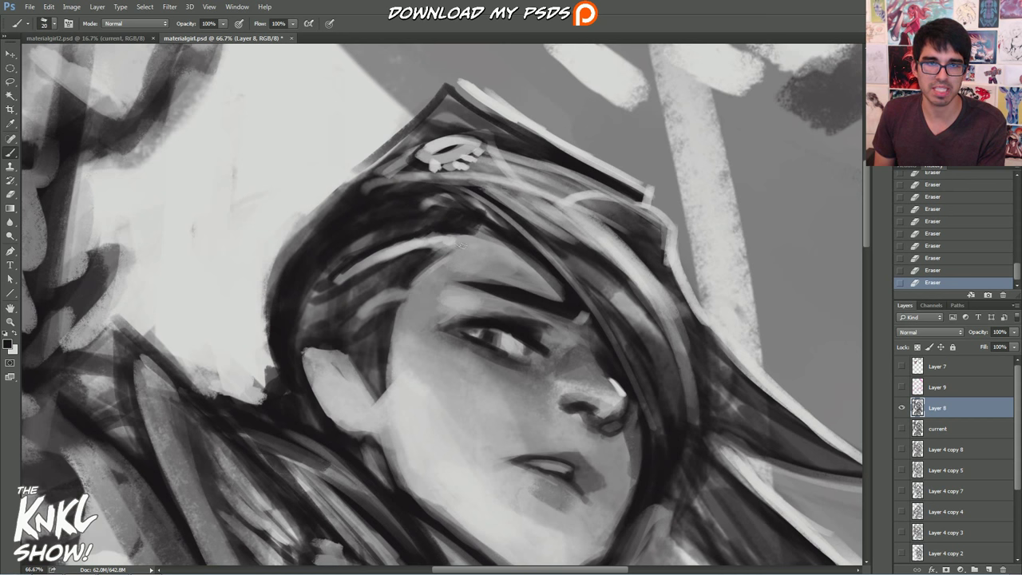
left_click_drag(401, 292, 358, 311)
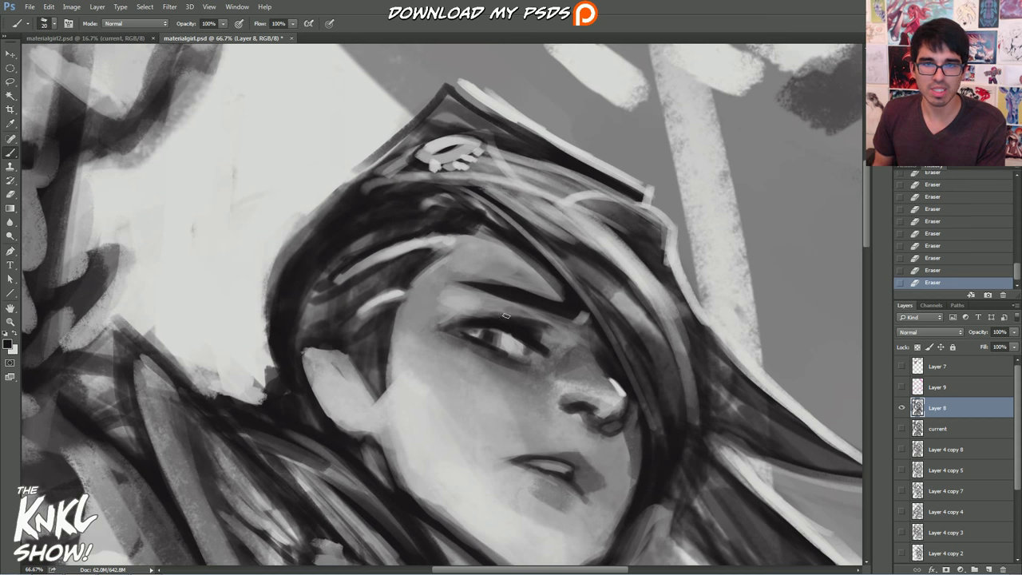
Paint dark lash lines along the upper eyelid and at the eye's inner corner with a small size 10 brush.
key("ctrl+plus")
key("ctrl+plus")
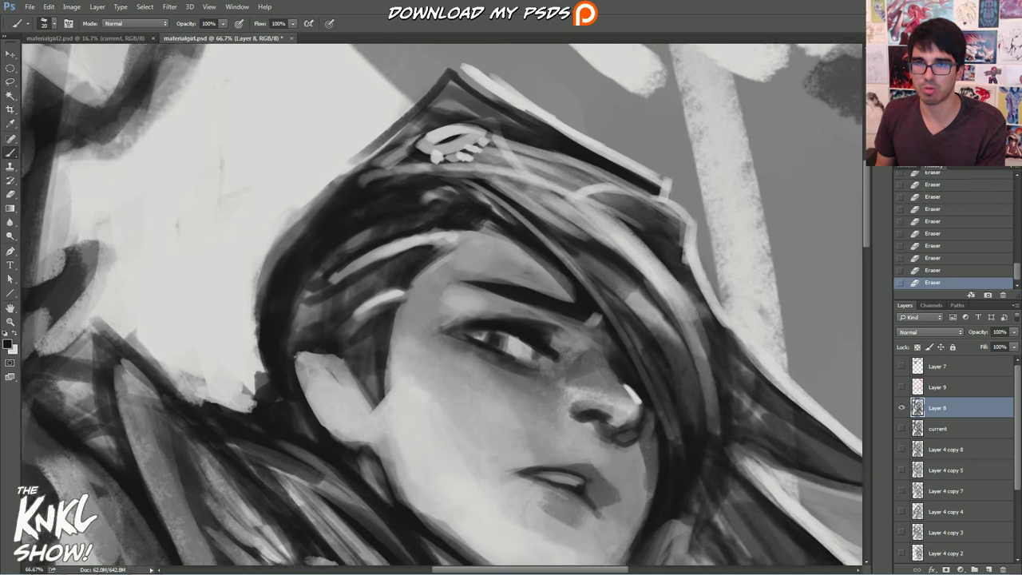
key("bracketleft")
left_click_drag(514, 370, 372, 169)
scroll(443, 171, "down", 3)
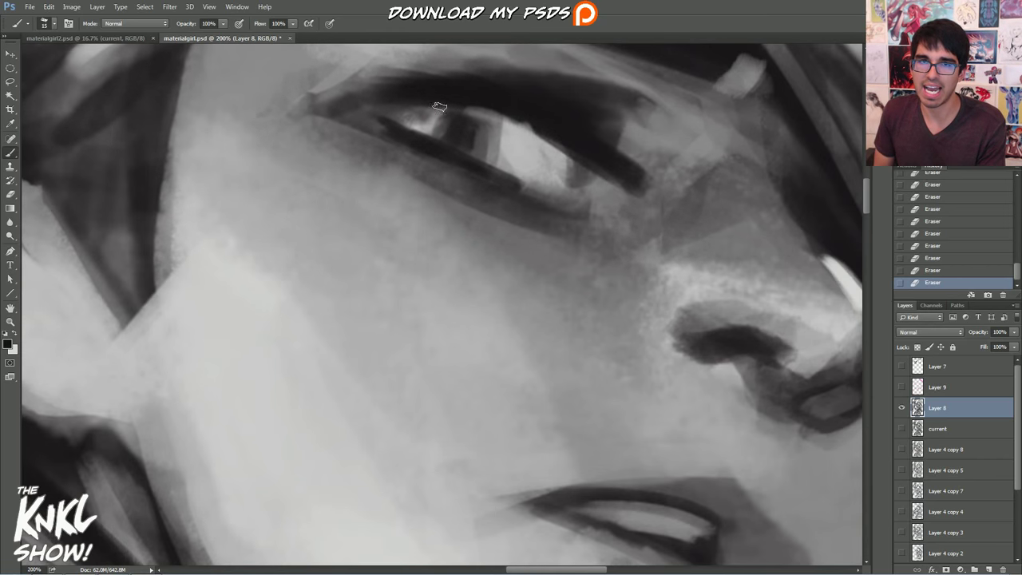
key("ctrl+minus")
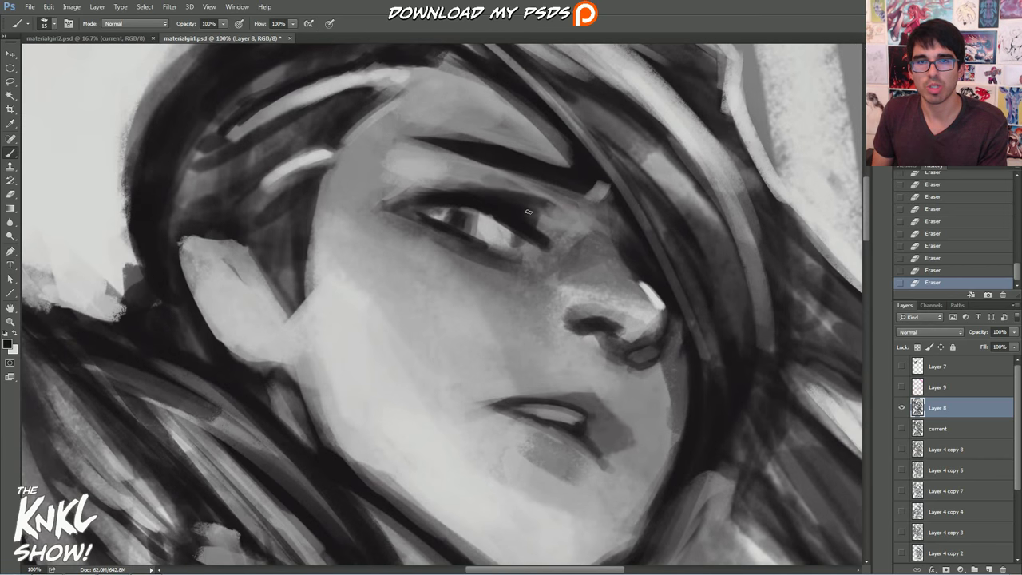
mouse_move(538, 246)
left_mouse_down()
mouse_move(547, 252)
mouse_move(553, 229)
left_mouse_up()
key("bracketright")
left_click_drag(534, 223, 553, 227)
left_click_drag(536, 224, 556, 229)
mouse_move(536, 225)
left_mouse_down()
mouse_move(557, 229)
mouse_move(543, 224)
left_mouse_up()
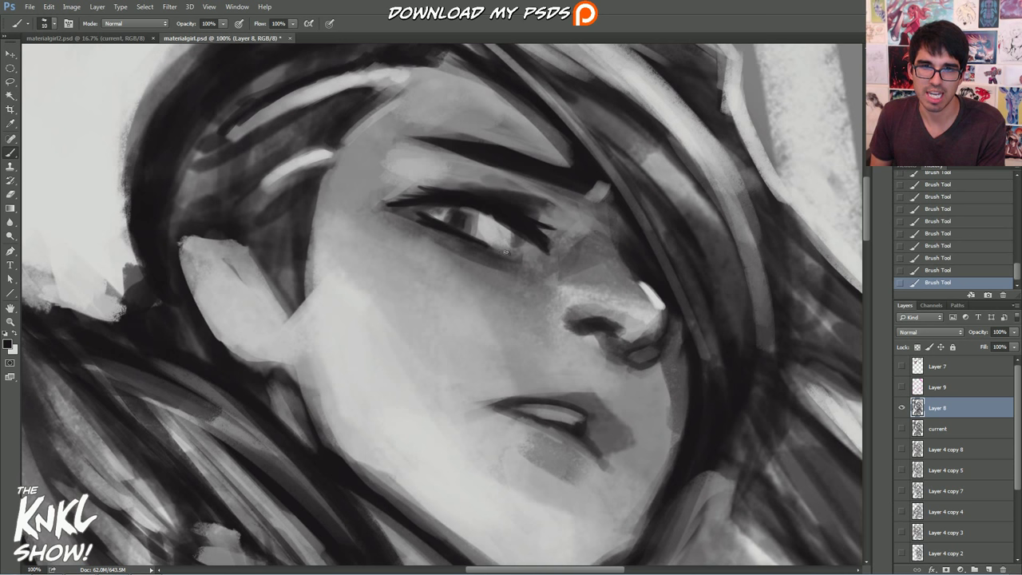
Erase brighter whites in the eye, and touch up the lower and upper eyelids on Layer 8.
key("bracketleft")
mouse_move(517, 249)
left_mouse_down()
mouse_move(512, 230)
mouse_move(487, 218)
left_mouse_up()
key("e")
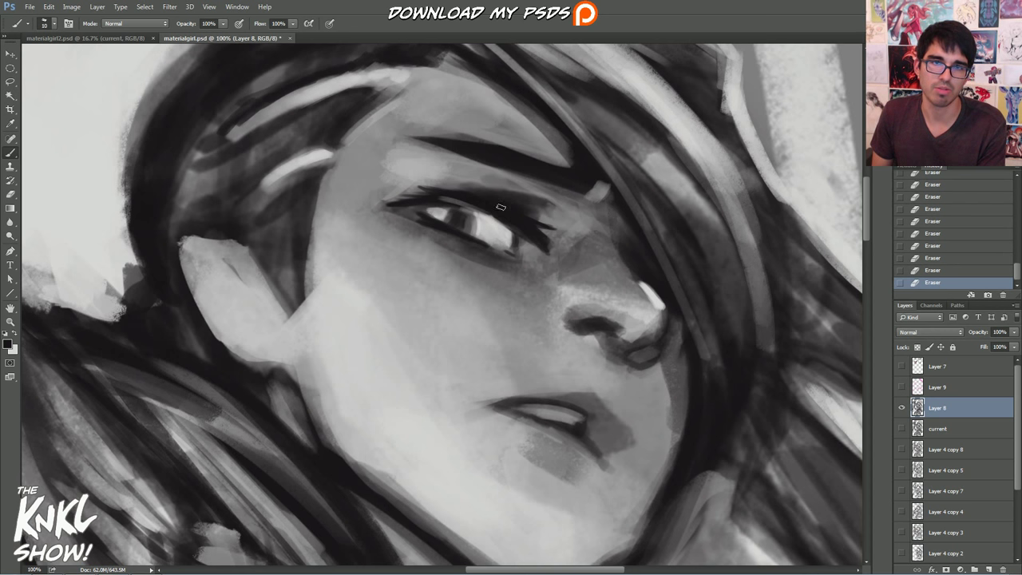
left_click(926, 273)
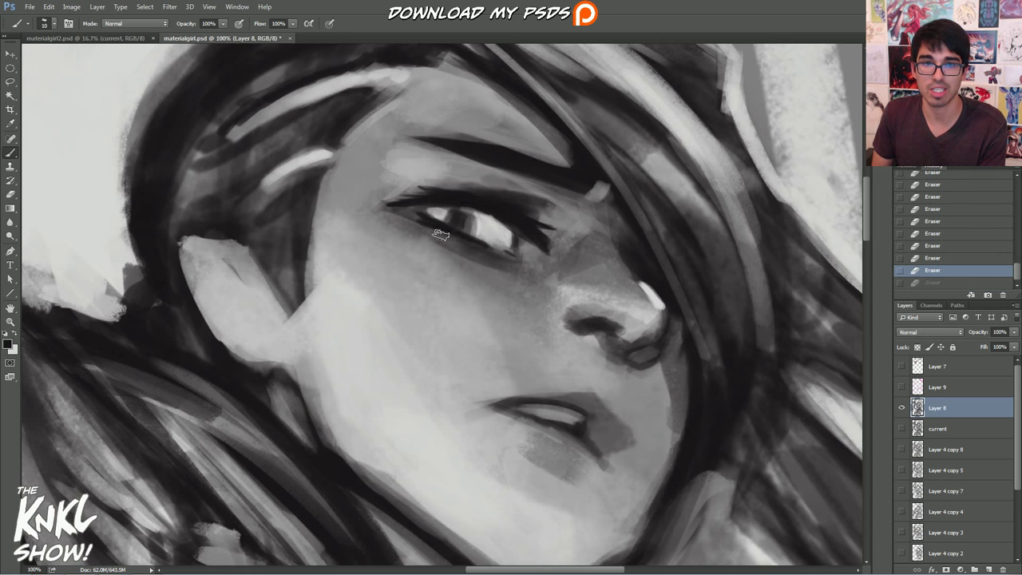
left_click_drag(422, 221, 503, 259)
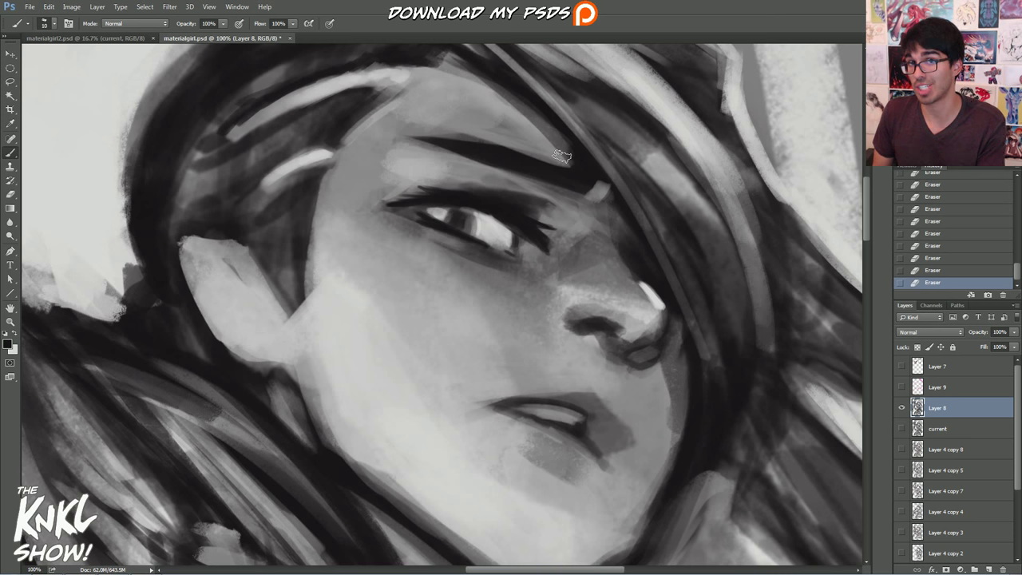
left_click(481, 206)
left_click(506, 210)
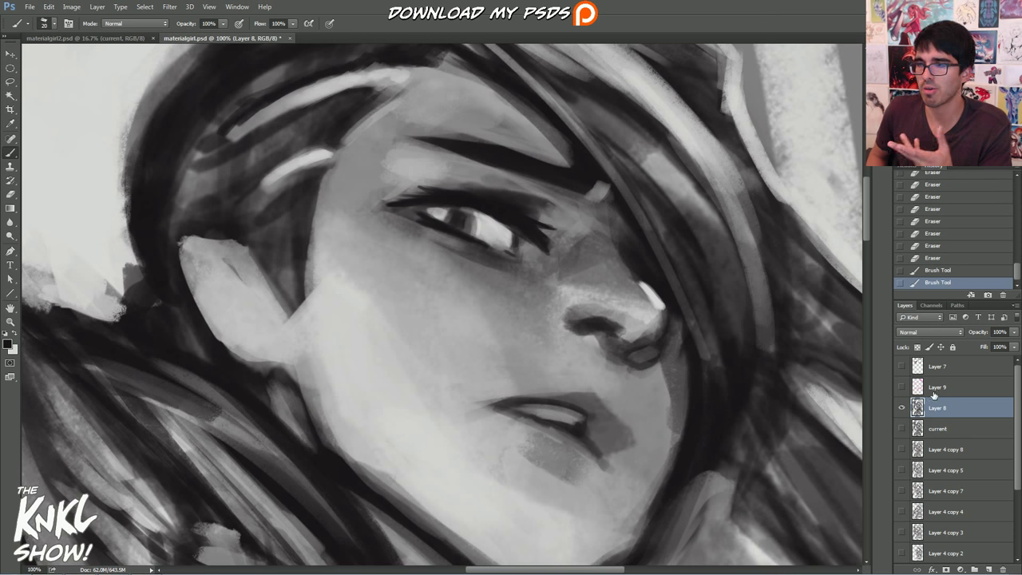
Create a new layer between Layer 8 and the layer named current.
left_click(937, 428)
key("ctrl+shift+n")
key("Return")
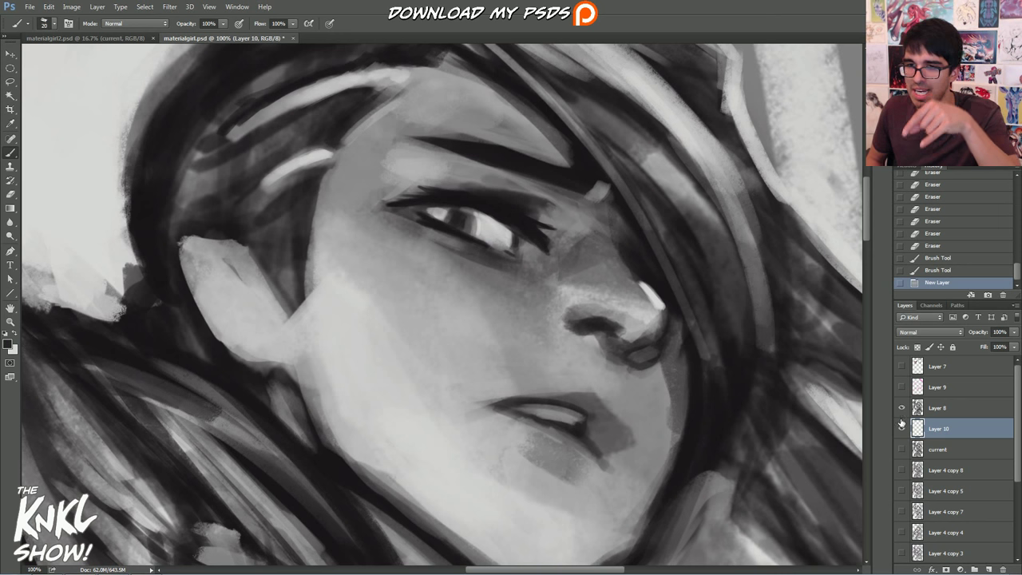
Sample the dark eyelid tone and paint soft shading around the eyeball on Layer 10 with an enlarged brush, erasing its centre.
left_click(502, 245, "alt")
left_click(510, 214, "alt")
key("bracketright")
key("bracketright")
key("bracketright")
key("bracketright")
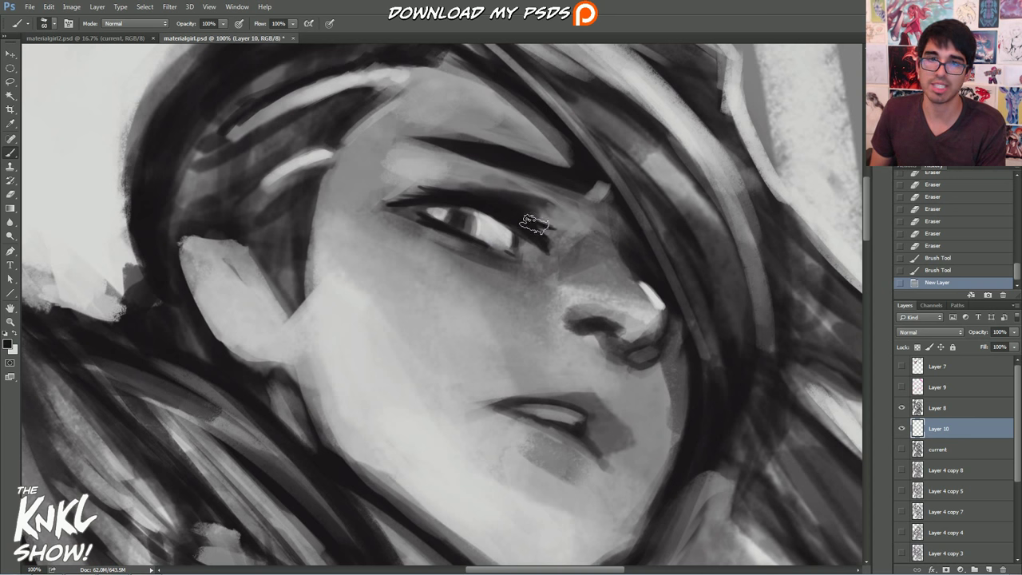
left_click(8, 343)
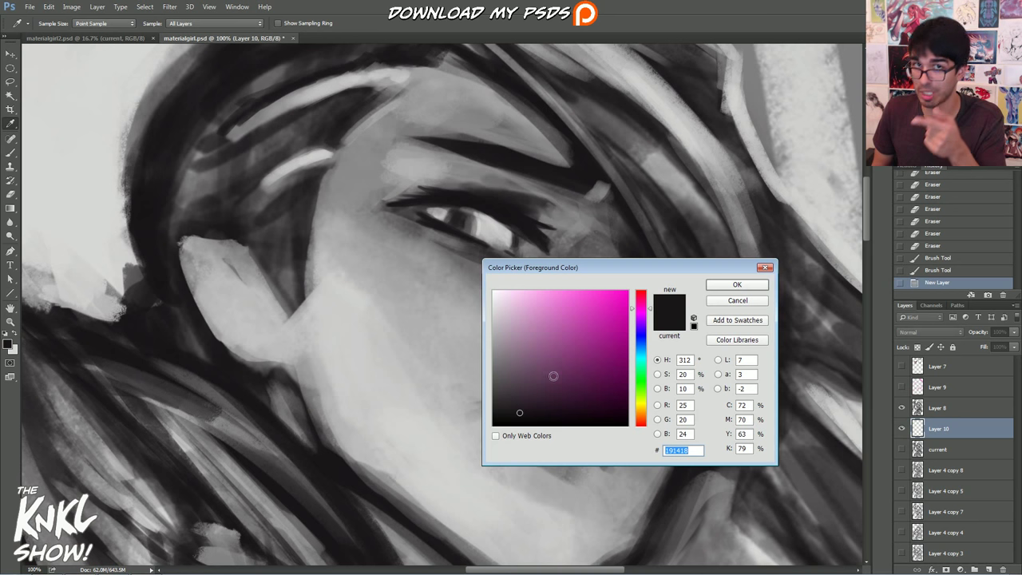
left_click(728, 301)
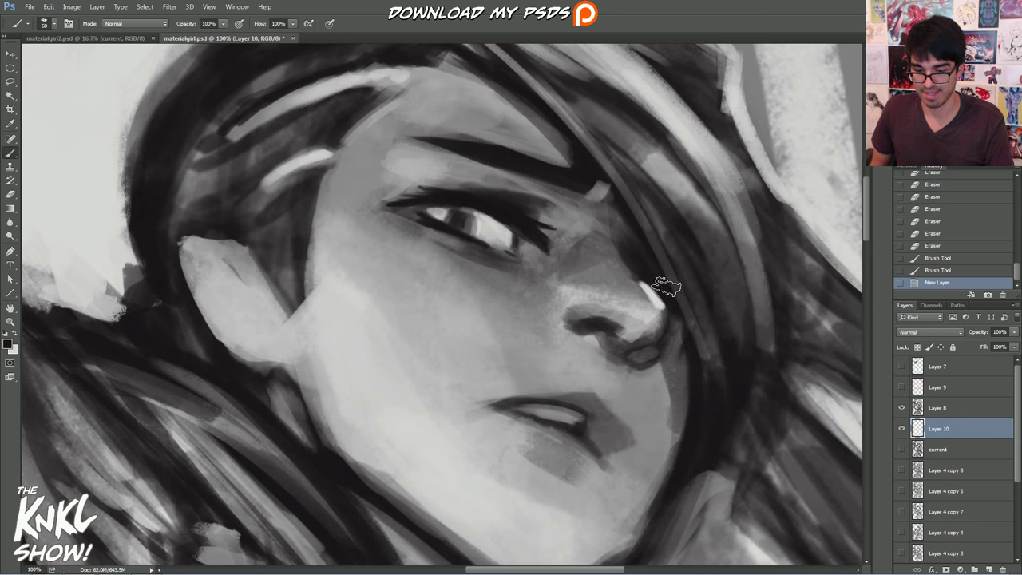
mouse_move(461, 202)
left_mouse_down()
mouse_move(508, 225)
mouse_move(431, 211)
mouse_move(496, 233)
mouse_move(466, 209)
mouse_move(523, 271)
mouse_move(517, 263)
mouse_move(473, 289)
mouse_move(463, 223)
mouse_move(487, 232)
mouse_move(455, 214)
mouse_move(489, 232)
left_mouse_up()
key("bracketleft")
left_click_drag(447, 212, 454, 221)
Toggle the visibility of Layer 10 and Layer 8 to compare the eyeball shading with and without the sketch.
left_click(902, 429)
left_click(901, 429)
left_click(901, 408)
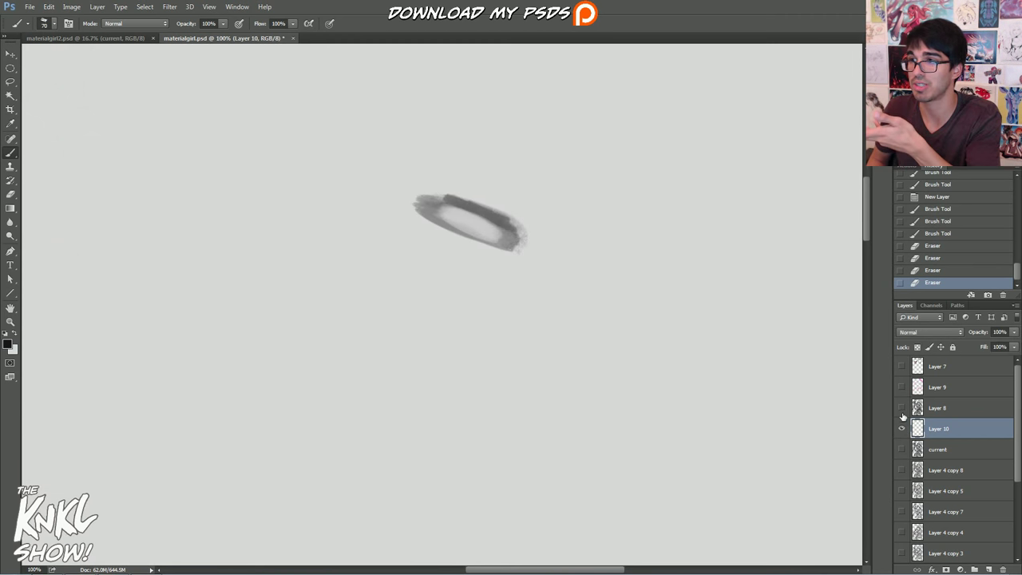
left_click(901, 407)
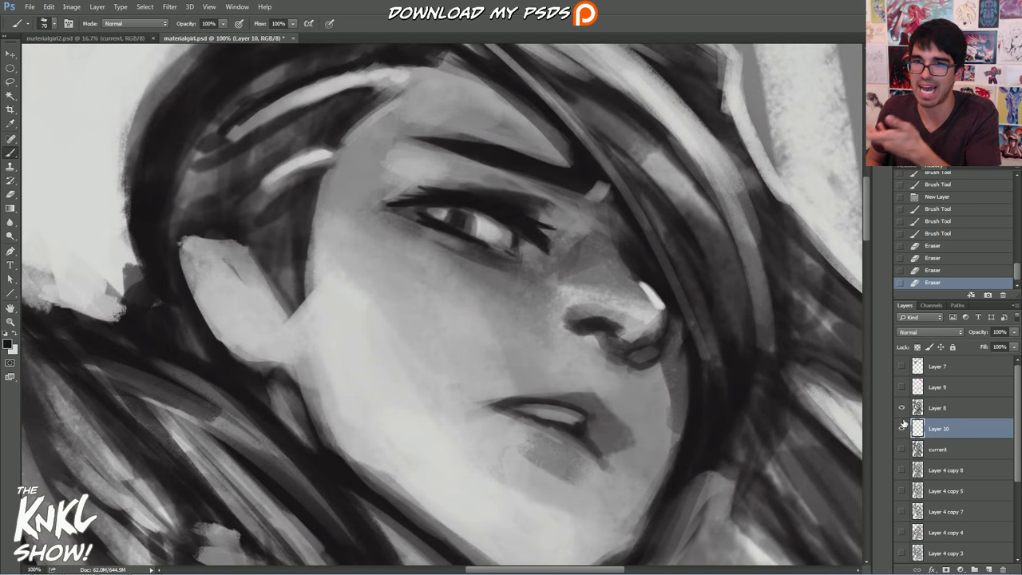
Paint over the iris and eye whites on Layer 8 with a smaller size 45 brush, and revert the erasures tried over them.
left_click(930, 410)
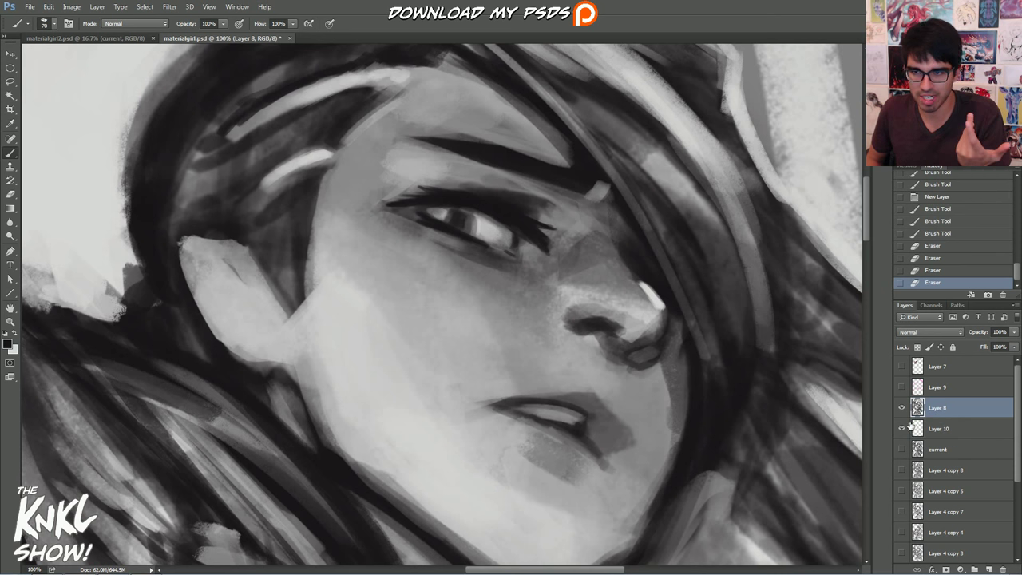
key("bracketleft")
key("bracketleft")
key("bracketleft")
left_click_drag(503, 235, 435, 212)
mouse_move(481, 219)
left_mouse_down()
mouse_move(503, 225)
mouse_move(478, 230)
mouse_move(452, 217)
left_mouse_up()
left_click_drag(448, 216, 455, 217)
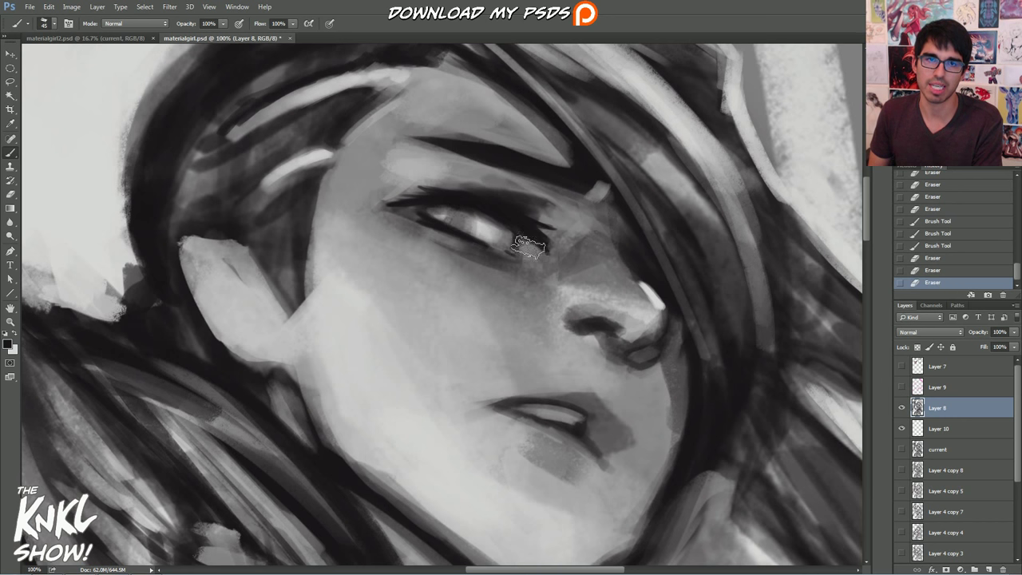
left_click(931, 259)
left_click(930, 247)
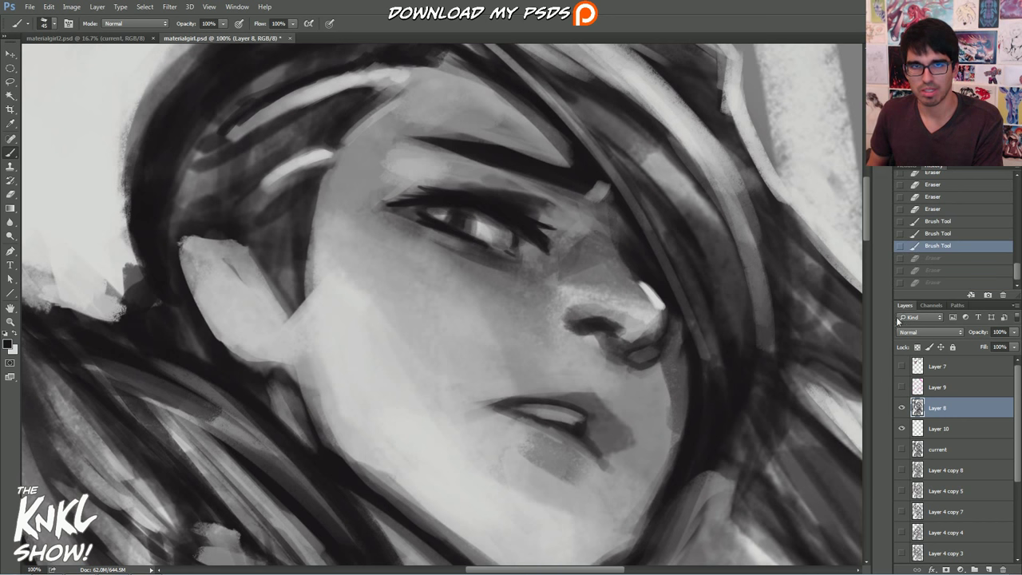
Erase a soft light area into the eyeball shading on Layer 10.
left_click(931, 431)
mouse_move(487, 233)
left_mouse_down()
mouse_move(498, 238)
mouse_move(489, 233)
left_mouse_up()
left_click_drag(483, 230, 452, 216)
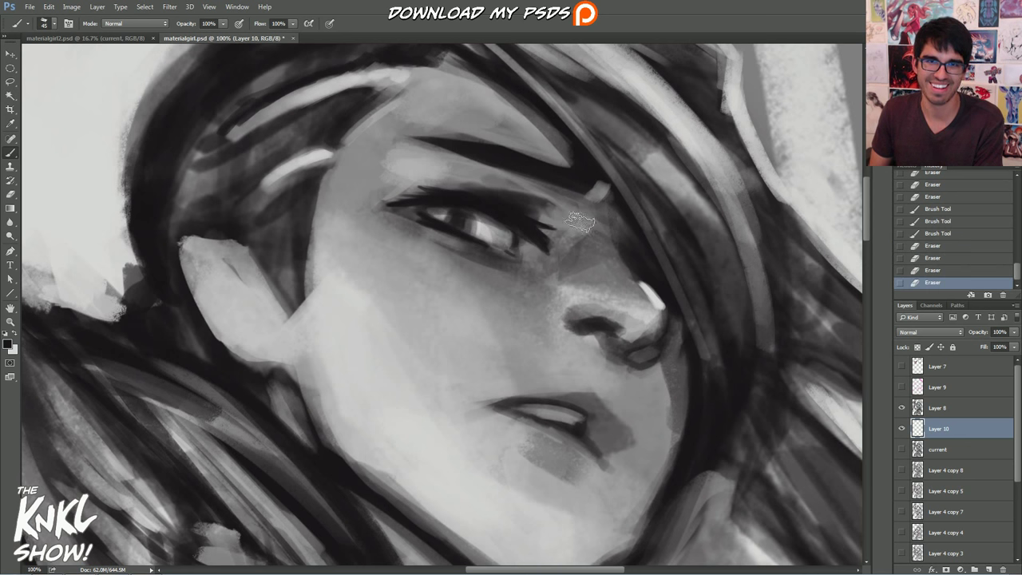
Darken the nostril and the underside of the nose tip on Layer 8 with small brush strokes.
left_click(930, 408)
left_click_drag(596, 329, 624, 341)
key("bracketleft")
key("bracketleft")
left_click_drag(632, 344, 664, 324)
mouse_move(663, 329)
left_mouse_down()
mouse_move(665, 314)
mouse_move(658, 335)
left_mouse_up()
key("bracketright")
left_click_drag(659, 333, 651, 341)
left_click_drag(652, 340, 642, 344)
left_click_drag(643, 343, 631, 347)
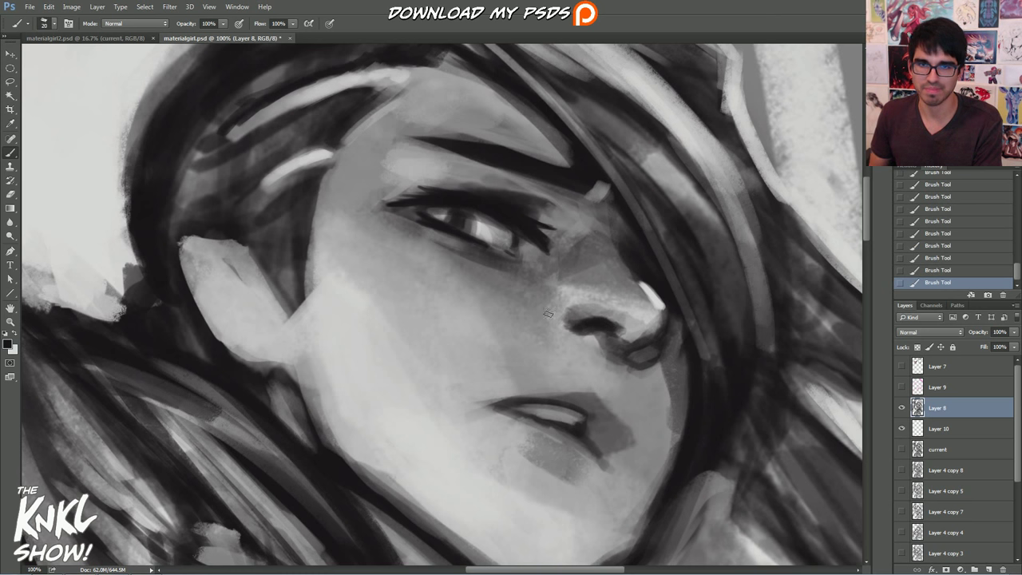
Erase light along the lower edge of the nostril and the wing of the nose on Layer 8.
left_click_drag(595, 333, 604, 339)
left_click_drag(604, 341, 589, 337)
mouse_move(590, 339)
left_mouse_down()
mouse_move(565, 324)
mouse_move(570, 341)
left_mouse_up()
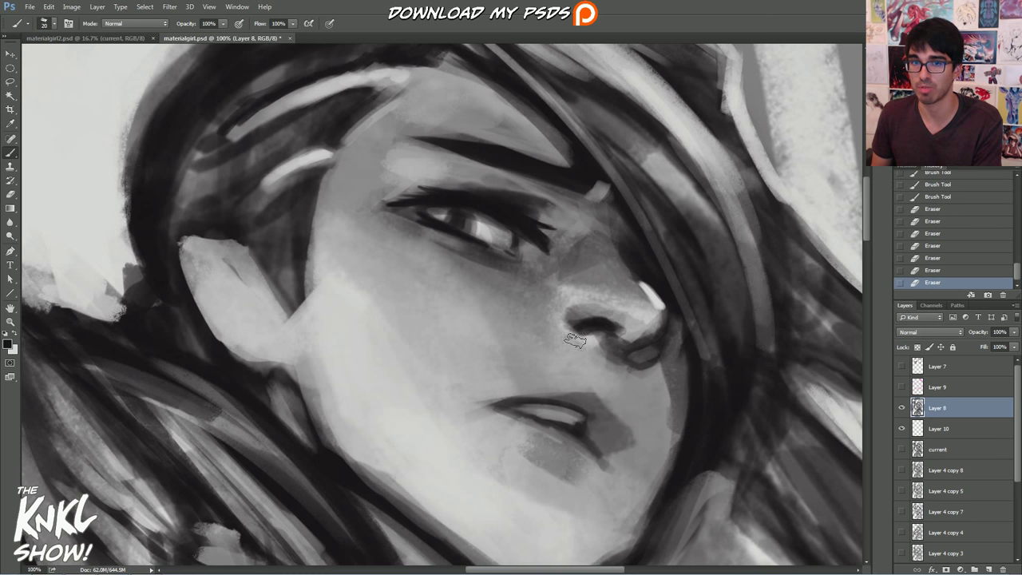
Try outlining the upper lip and the shadow beside the mouth with a size 10 brush, and revert the strokes in the history.
key("b")
mouse_move(510, 396)
left_mouse_down()
mouse_move(618, 414)
mouse_move(625, 372)
left_mouse_up()
key("bracketleft")
key("bracketleft")
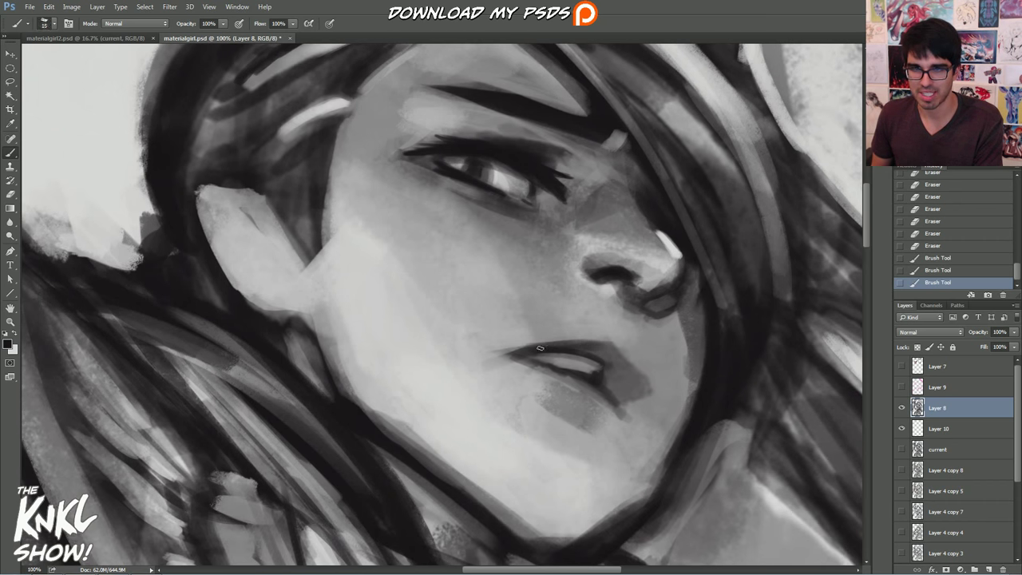
mouse_move(529, 343)
left_mouse_down()
mouse_move(614, 345)
mouse_move(653, 386)
mouse_move(619, 401)
mouse_move(613, 345)
mouse_move(654, 383)
left_mouse_up()
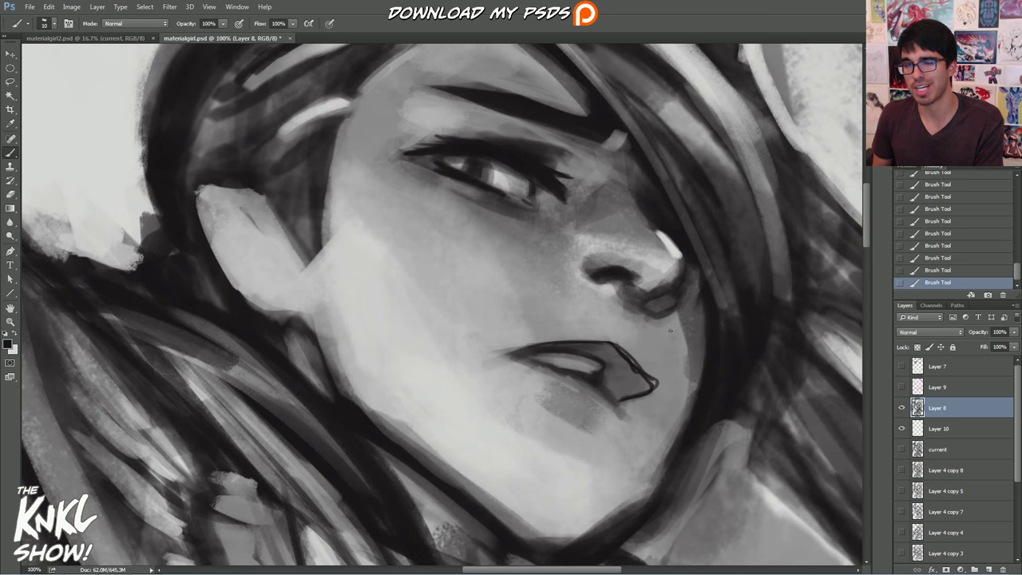
left_click(938, 221)
left_click_drag(1017, 275, 1017, 261)
left_click(950, 220)
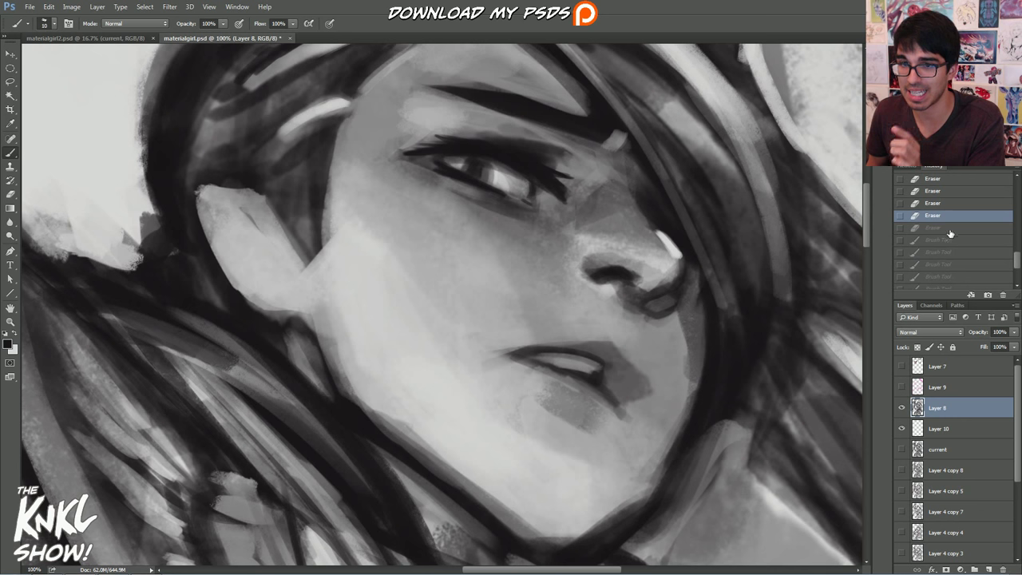
Fill in the shadow beside the mouth with darker brush strokes on Layer 8 and erase its lower edge cleaner.
scroll(952, 230, "up", 1)
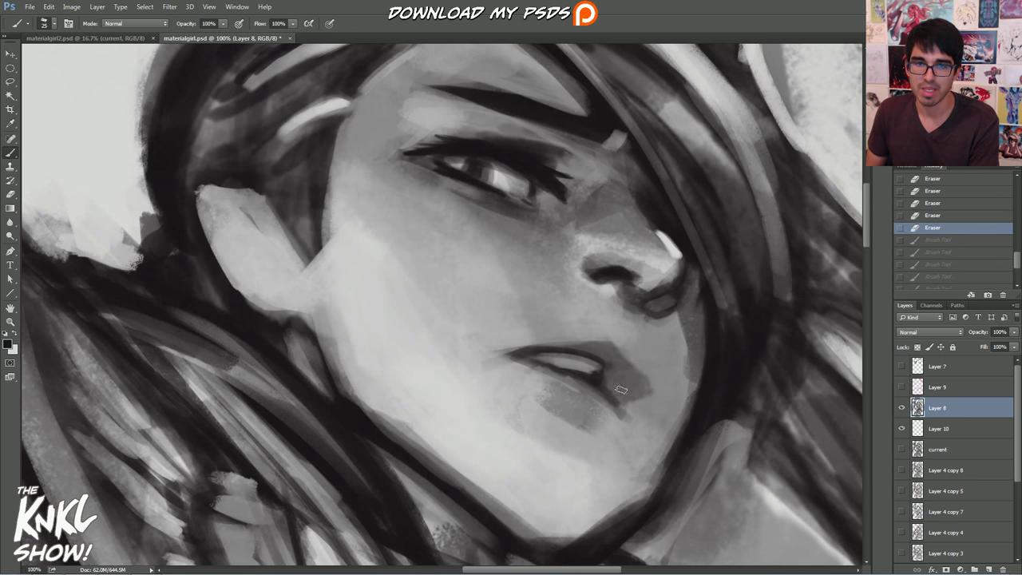
mouse_move(613, 389)
left_mouse_down()
mouse_move(631, 395)
mouse_move(638, 377)
mouse_move(610, 375)
mouse_move(606, 351)
mouse_move(571, 348)
mouse_move(614, 350)
mouse_move(538, 346)
mouse_move(611, 368)
left_mouse_up()
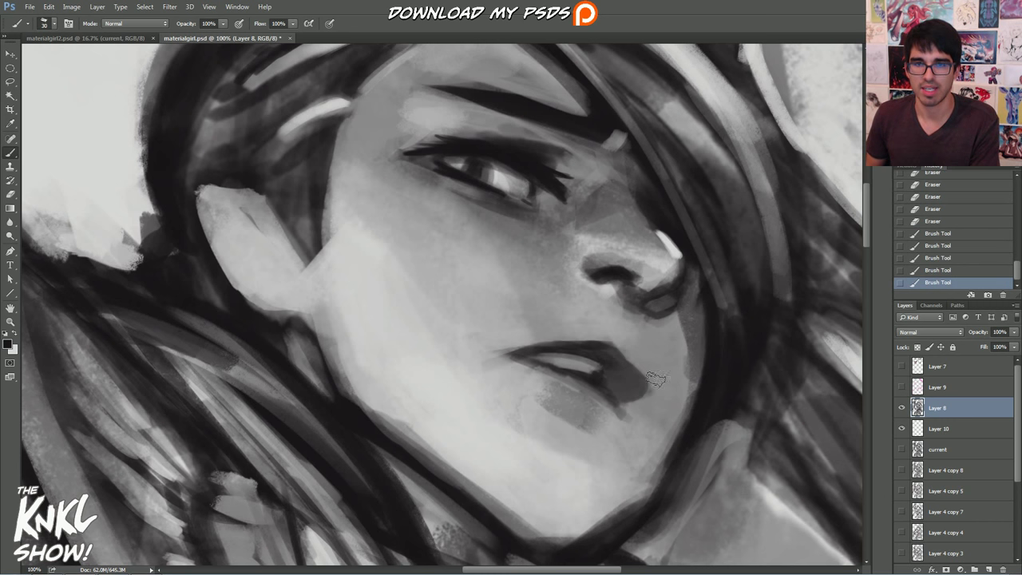
left_click_drag(631, 403, 651, 388)
left_click(955, 247)
left_click(967, 208)
Erase a thin bright highlight along the lower edge of the lower lip on Layer 8.
left_click_drag(537, 372, 566, 383)
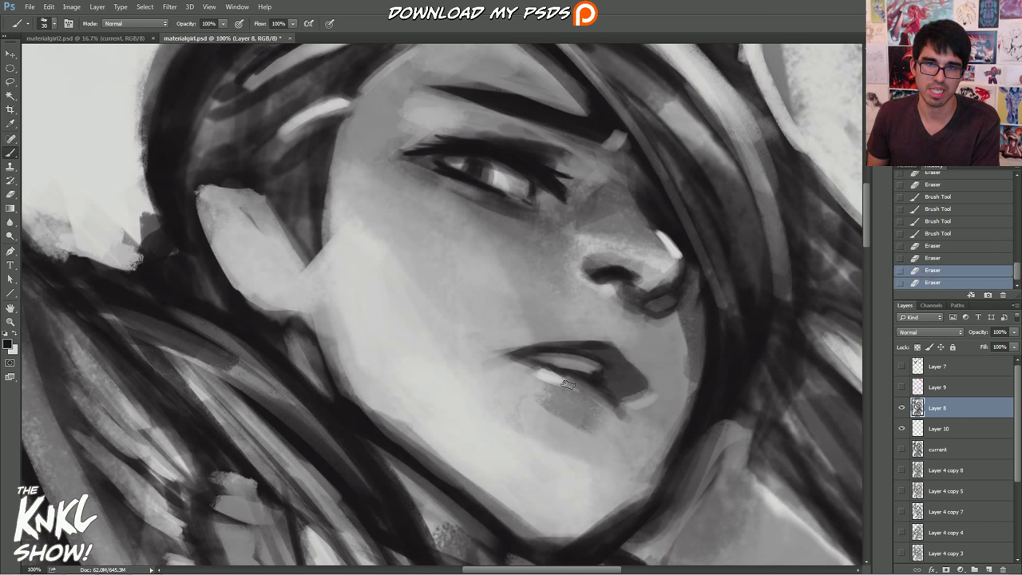
left_click(965, 275)
left_click(935, 259)
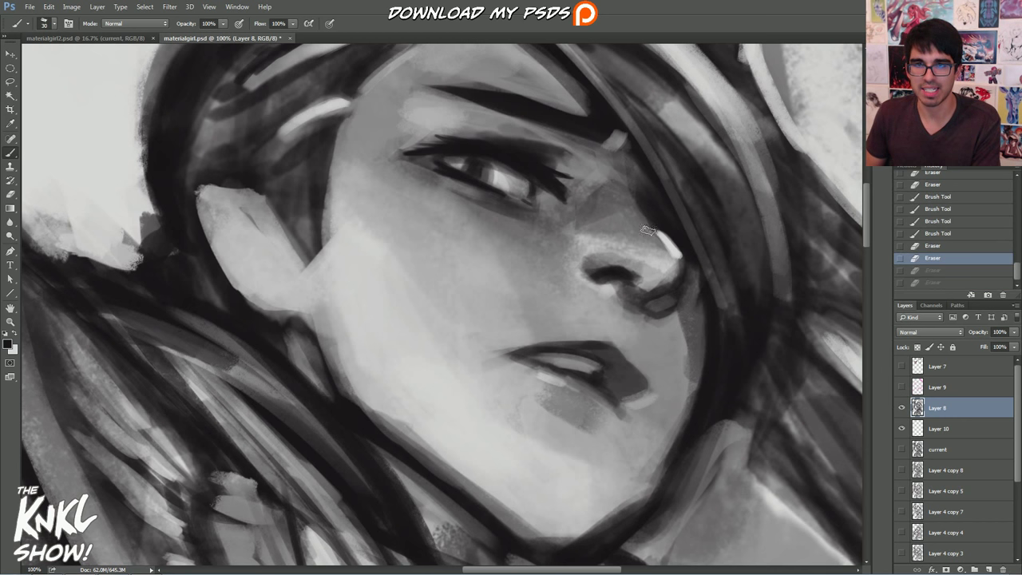
left_click_drag(614, 410, 589, 384)
mouse_move(619, 413)
left_mouse_down()
mouse_move(586, 382)
mouse_move(597, 391)
mouse_move(566, 374)
left_mouse_up()
left_click_drag(607, 394, 562, 373)
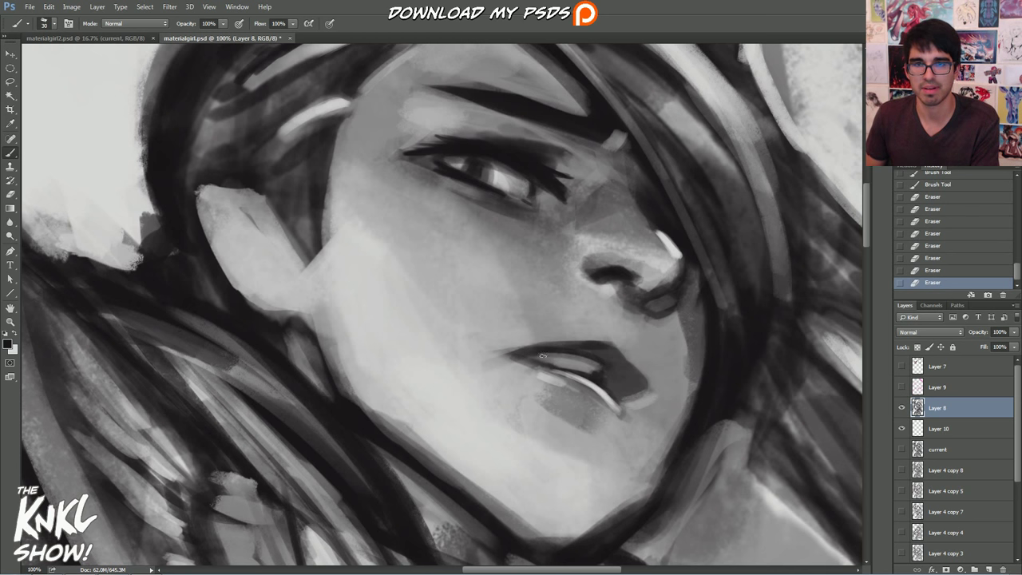
mouse_move(628, 395)
left_mouse_down()
mouse_move(553, 380)
mouse_move(498, 352)
mouse_move(507, 346)
left_mouse_up()
key("ctrl+z")
Extend the dark mouth line at its outer corner with a small brush and undo the excess erasing around it.
key("bracketright")
left_click(938, 257)
key("bracketleft")
key("bracketleft")
key("bracketleft")
mouse_move(499, 348)
left_mouse_down()
mouse_move(524, 336)
mouse_move(482, 368)
mouse_move(502, 351)
left_mouse_up()
left_click_drag(502, 348, 490, 352)
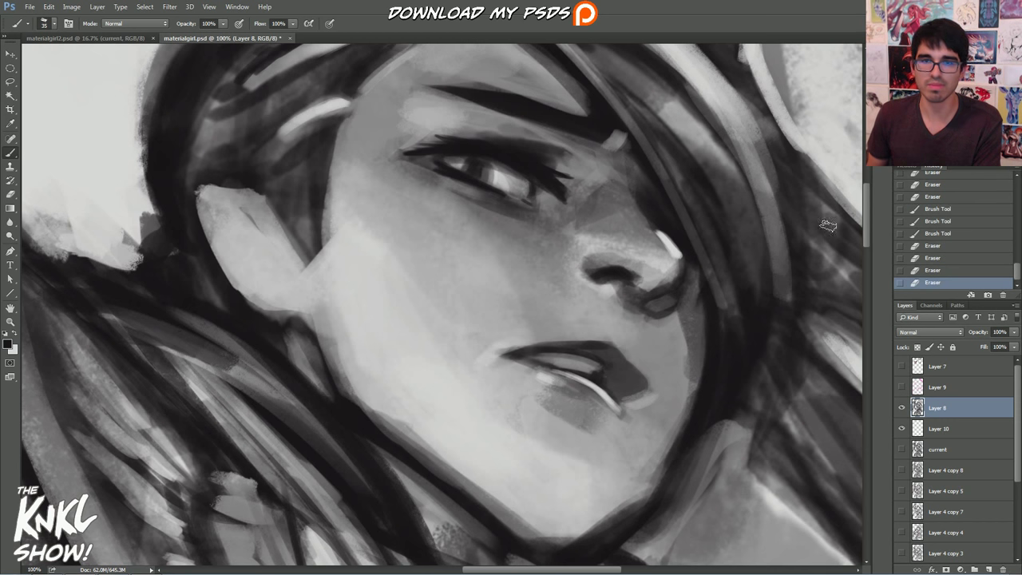
key("ctrl+alt+z")
key("ctrl+alt+z")
key("ctrl+alt+z")
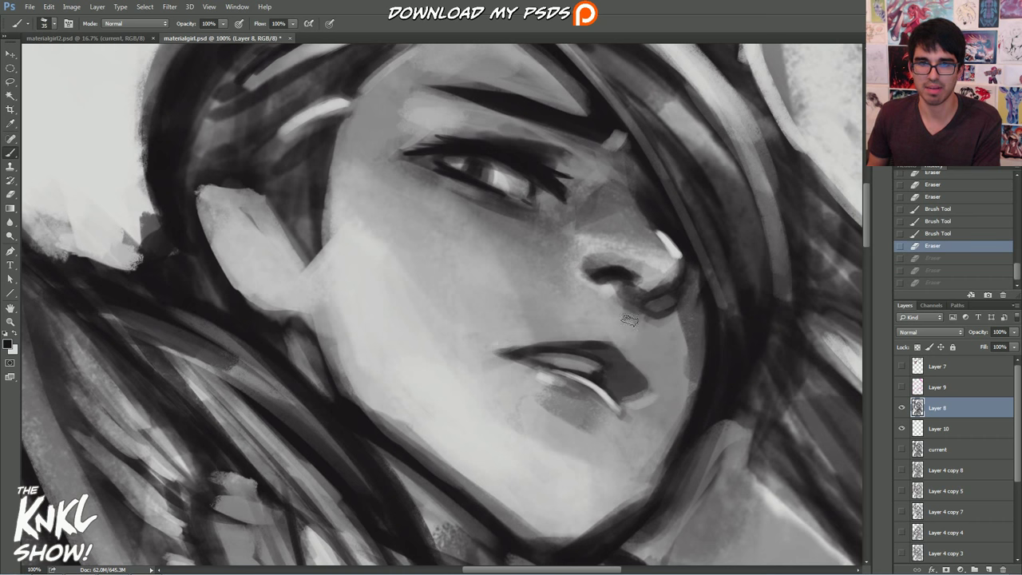
left_click(479, 342)
Flip the canvas horizontally and try erasing light at the end of the lower lip, reverting the stroke in the history.
key("ctrl+minus")
key("ctrl+minus")
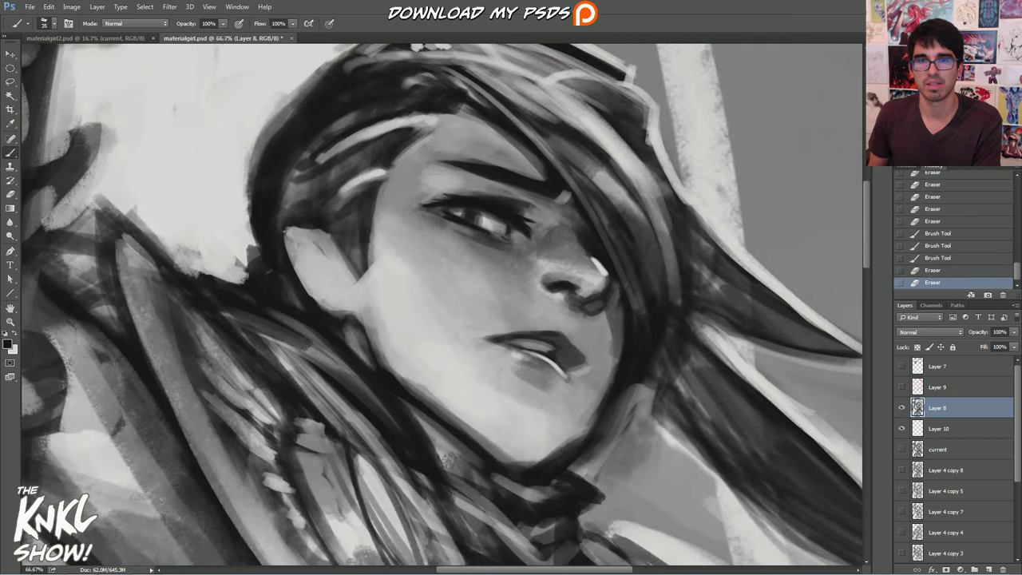
left_click_drag(439, 280, 525, 339)
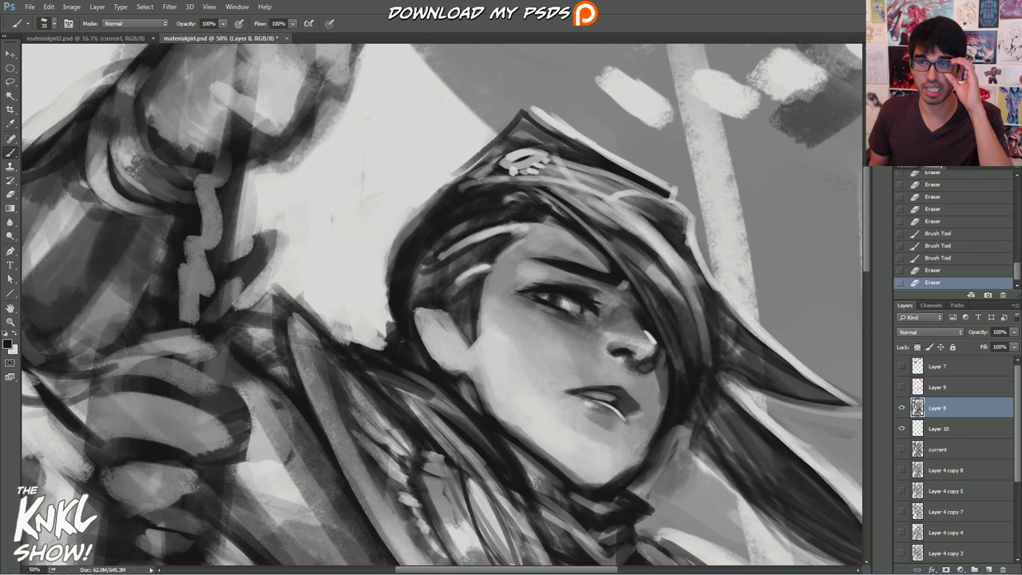
key("h")
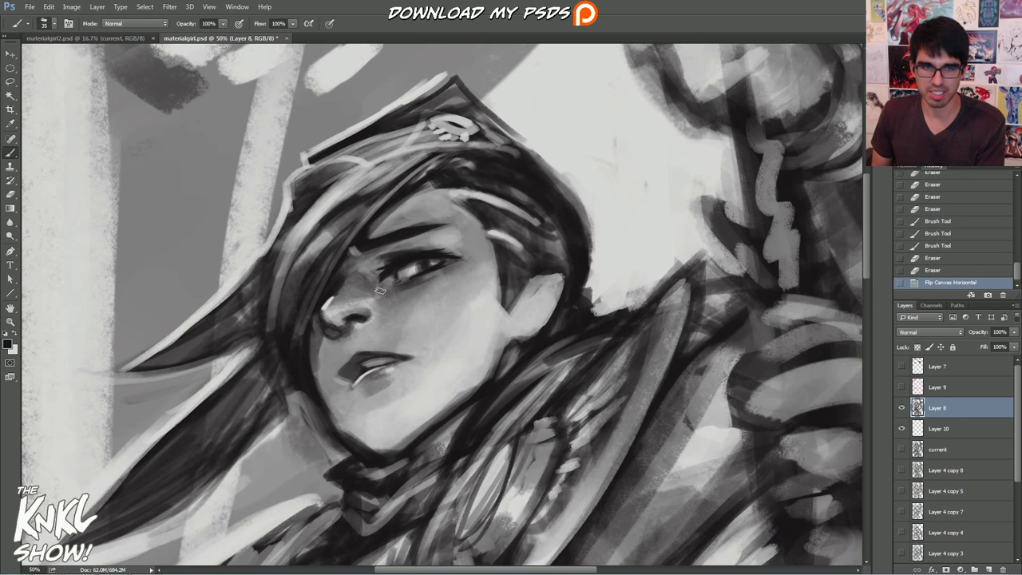
left_click_drag(342, 386, 350, 382)
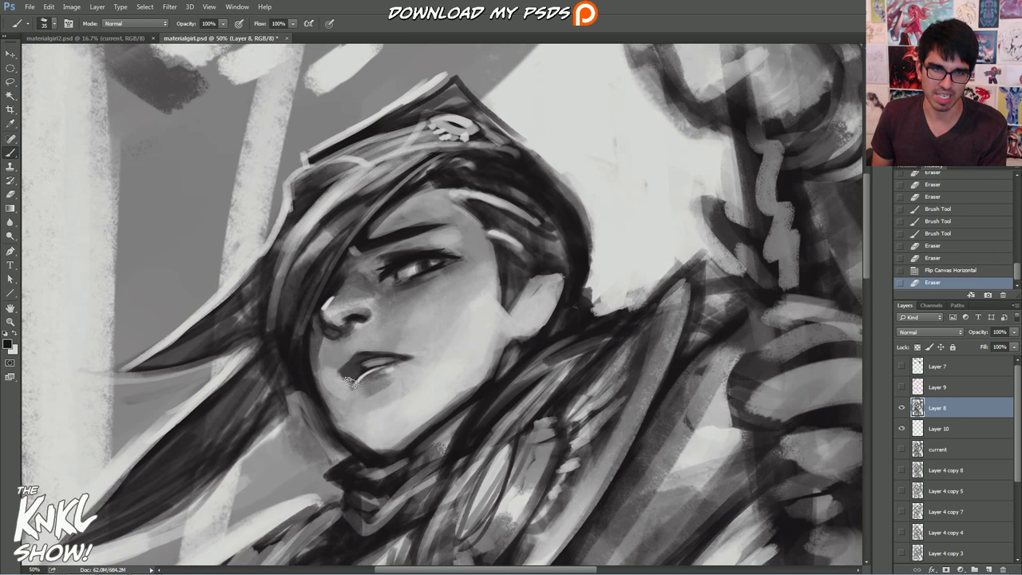
left_click(946, 258)
left_click(948, 270)
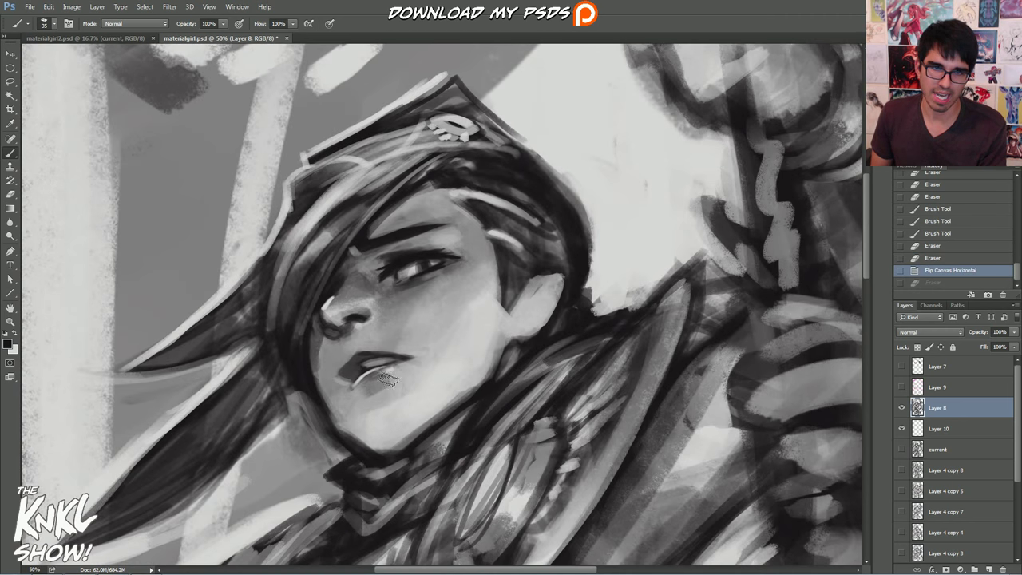
Erase soft light into the cheek between the mouth and the ear on Layer 8, and flip the canvas back horizontally.
mouse_move(422, 381)
left_mouse_down()
mouse_move(458, 319)
mouse_move(423, 335)
mouse_move(411, 315)
mouse_move(445, 286)
left_mouse_up()
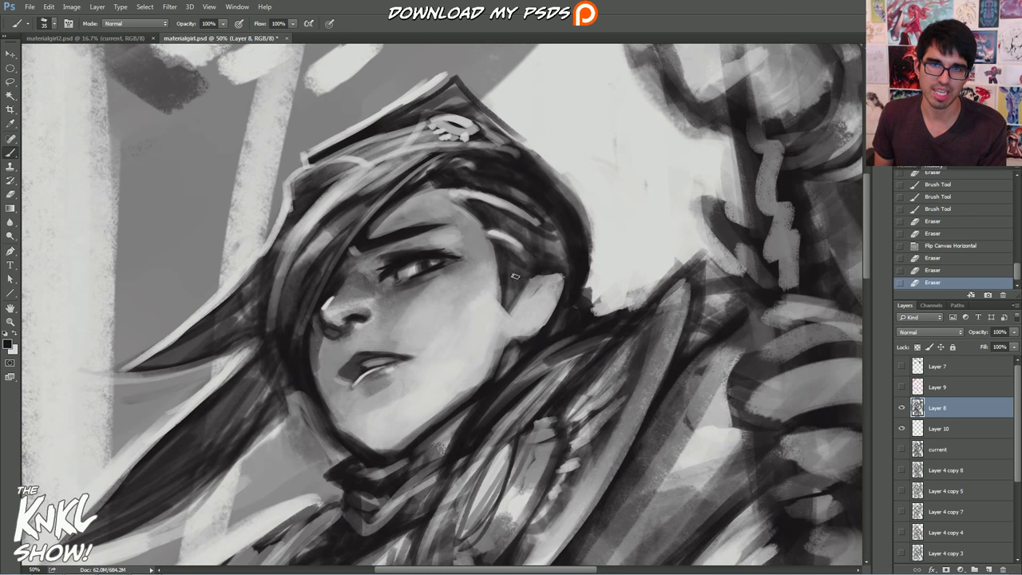
left_click(954, 270)
left_click_drag(447, 330, 477, 283)
mouse_move(438, 353)
left_mouse_down()
mouse_move(465, 307)
mouse_move(459, 335)
mouse_move(431, 350)
mouse_move(481, 278)
mouse_move(452, 294)
mouse_move(463, 308)
left_mouse_up()
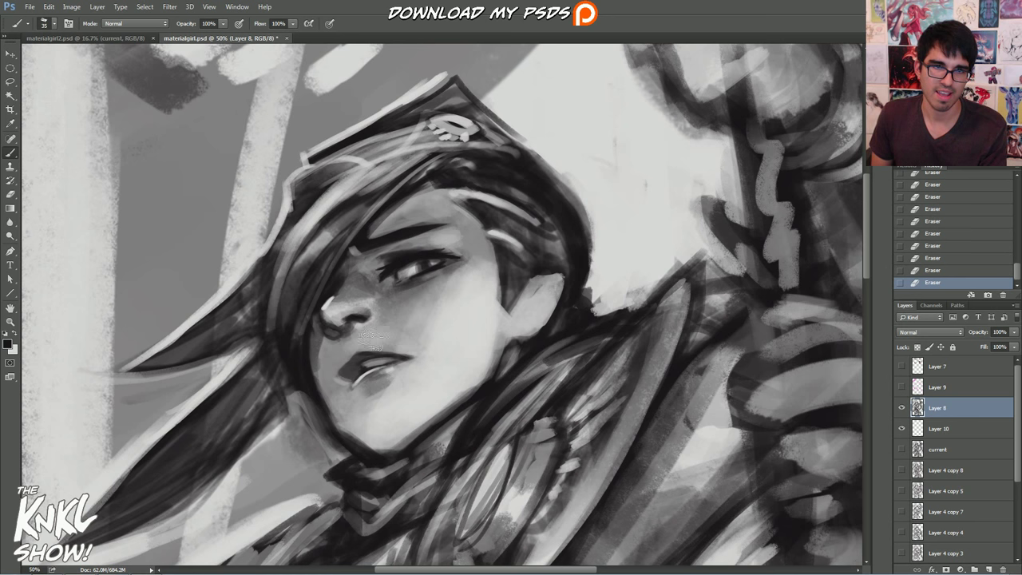
left_click(986, 249)
key("ctrl+z")
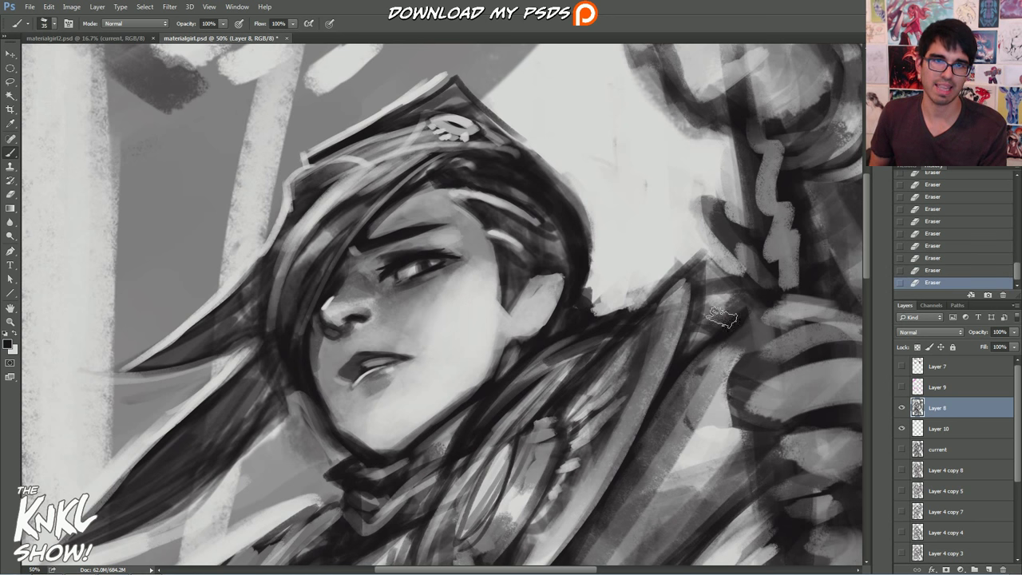
key("ctrl+minus")
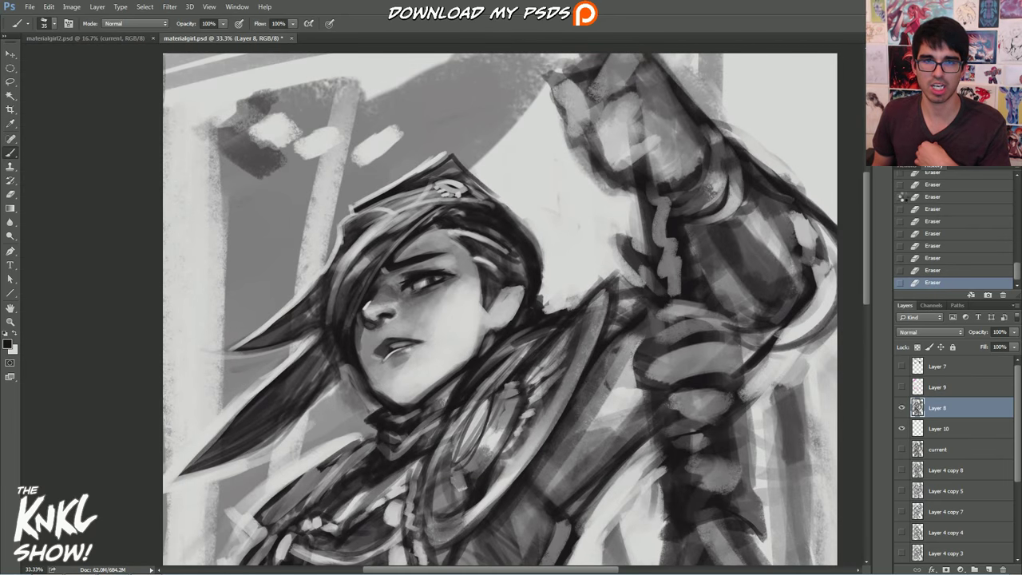
key("ctrl+shift+h")
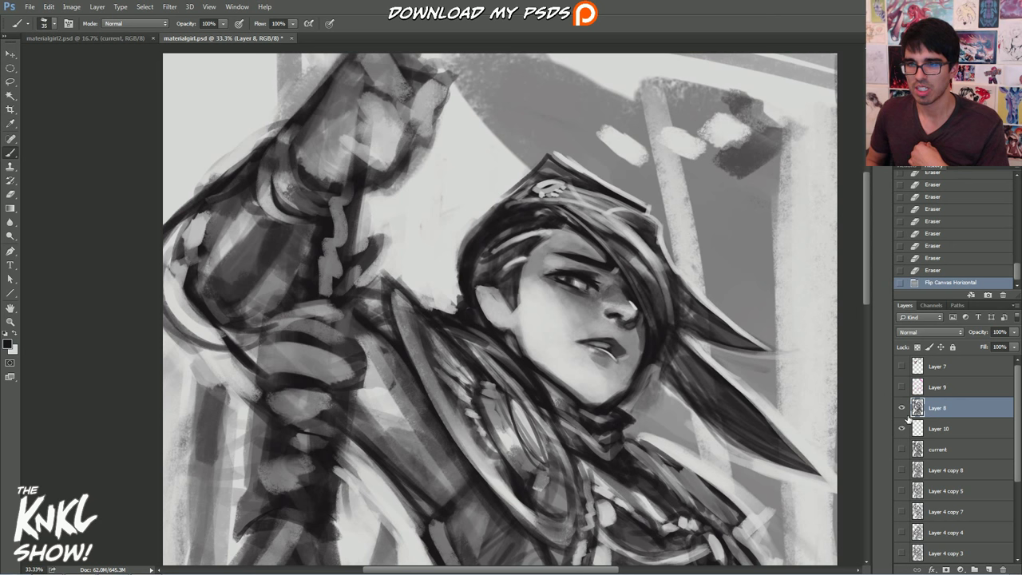
Add a new layer filled with light grey beneath Layer 10 and group it with Layer 8 and Layer 10.
left_click(936, 449)
key("ctrl+shift+n")
key("Return")
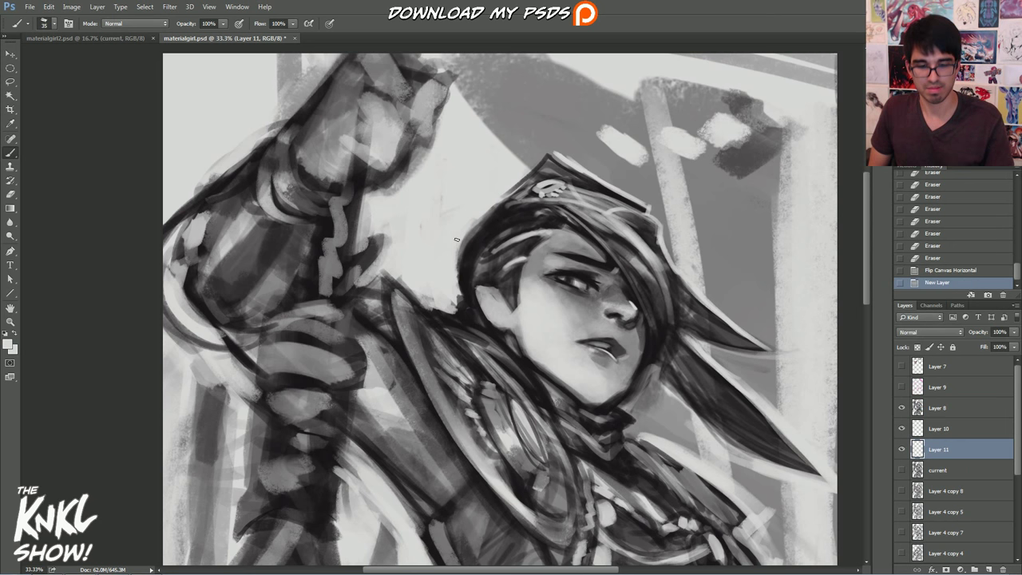
key("alt+BackSpace")
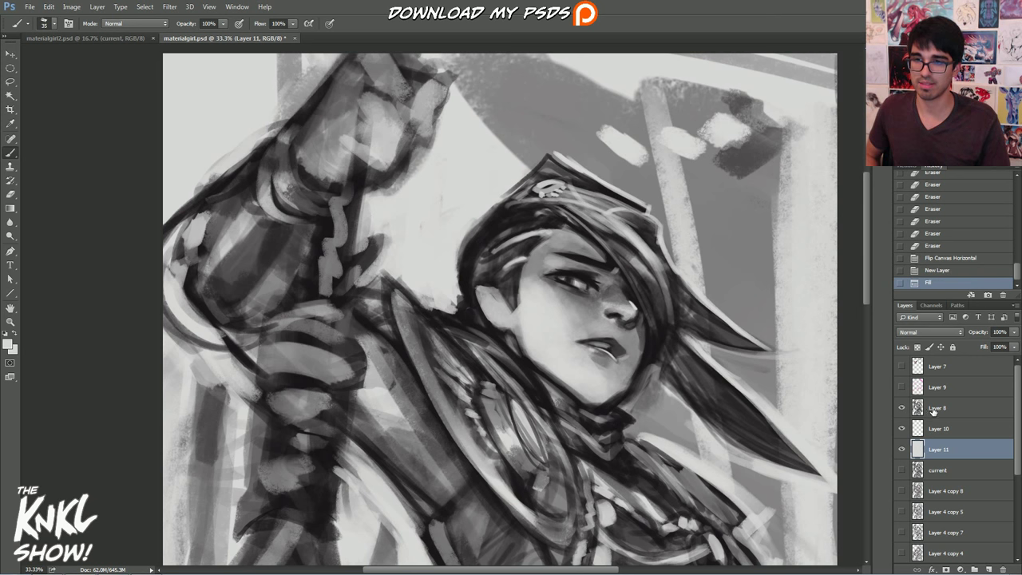
left_click(932, 408, "shift")
key("ctrl+g")
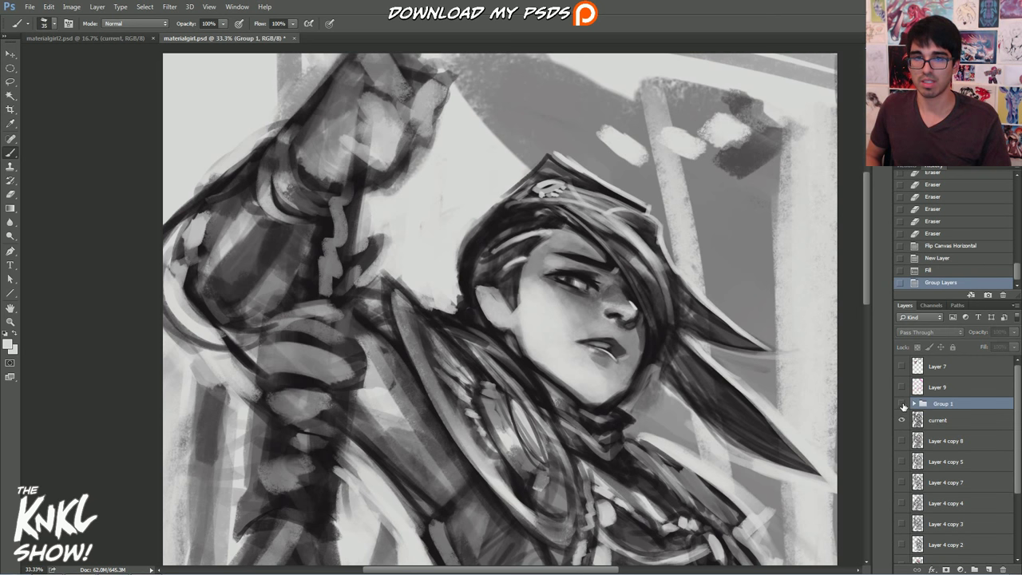
Switch the visibility of Group 1 off and on repeatedly to compare the sculpted face with the earlier version.
left_click(903, 405)
left_click(902, 405)
left_click(902, 405)
left_click(901, 405)
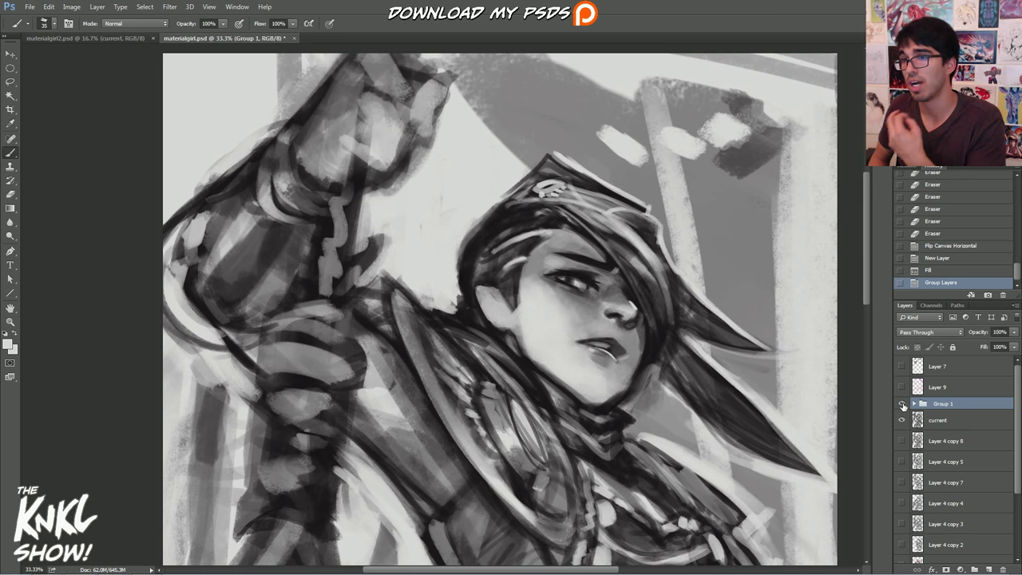
left_click(902, 404)
left_click(901, 404)
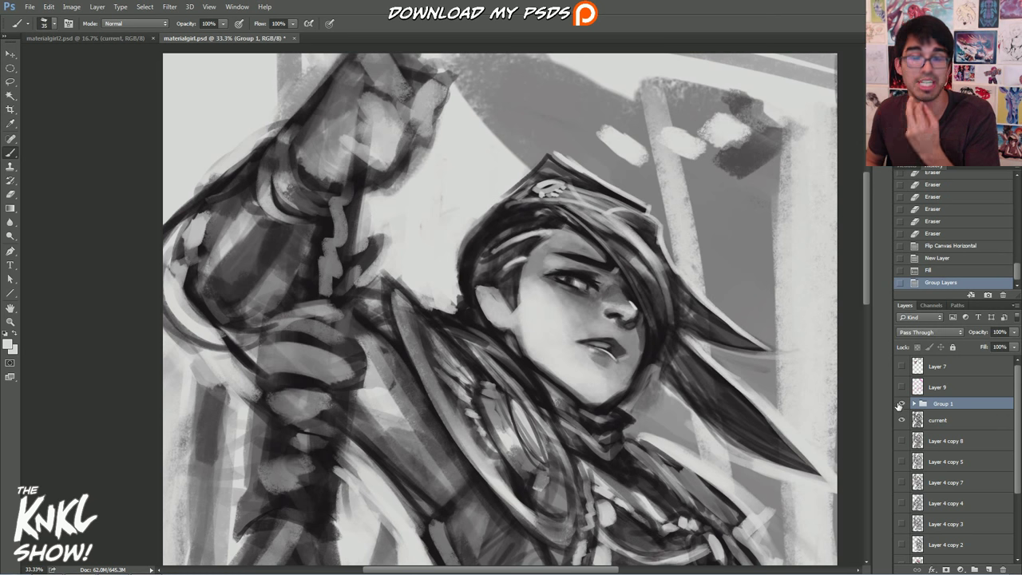
left_click(901, 404)
left_click(902, 404)
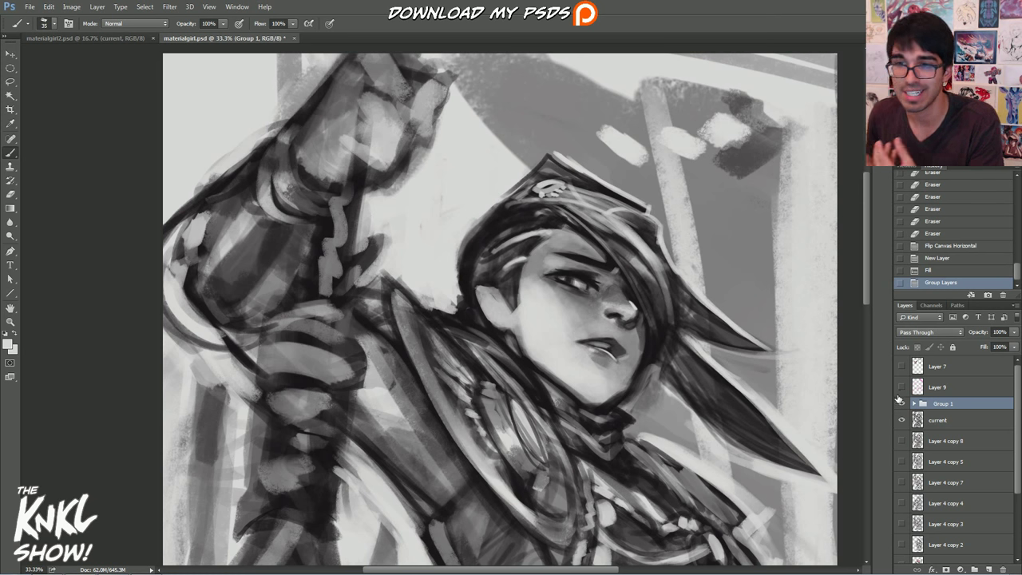
left_click(901, 404)
left_click(901, 404)
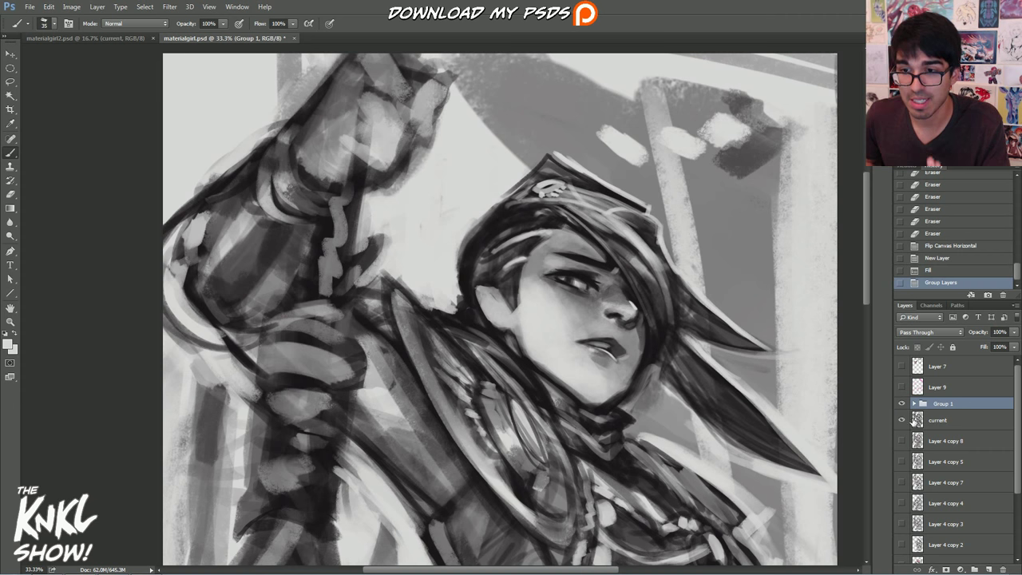
Expand Group 1, hide the layer named current below it, and make Layer 8 the active layer.
left_click(914, 404)
left_click(901, 482)
left_click(901, 482)
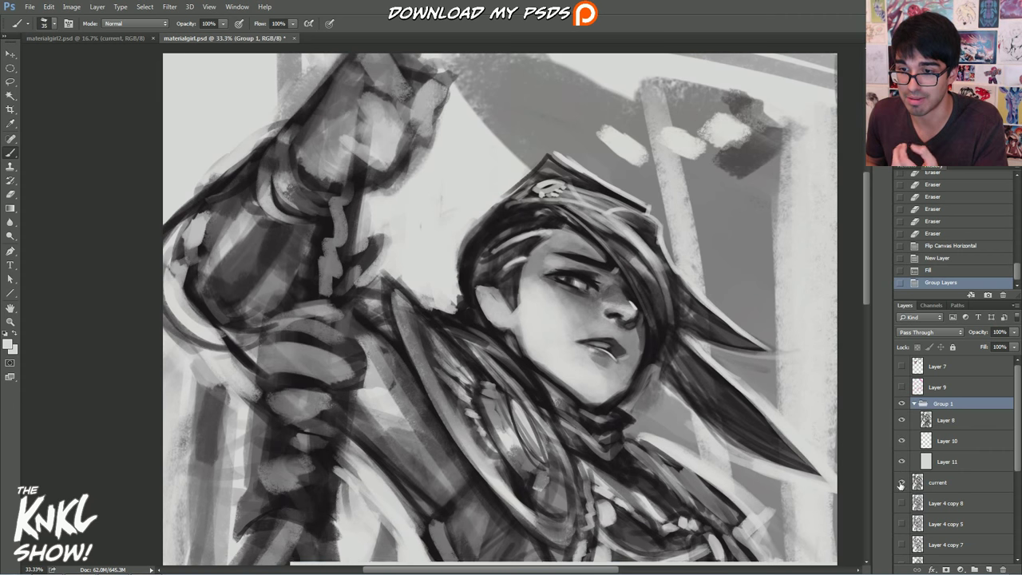
left_click(944, 419)
Write the note SHAPES in dark brush strokes beside the chest ornaments on Layer 8, with an arrow to the nearest ornament.
left_click_drag(510, 335, 442, 293)
key("ctrl+plus")
left_click_drag(519, 402, 452, 186)
scroll(502, 306, "down", 3)
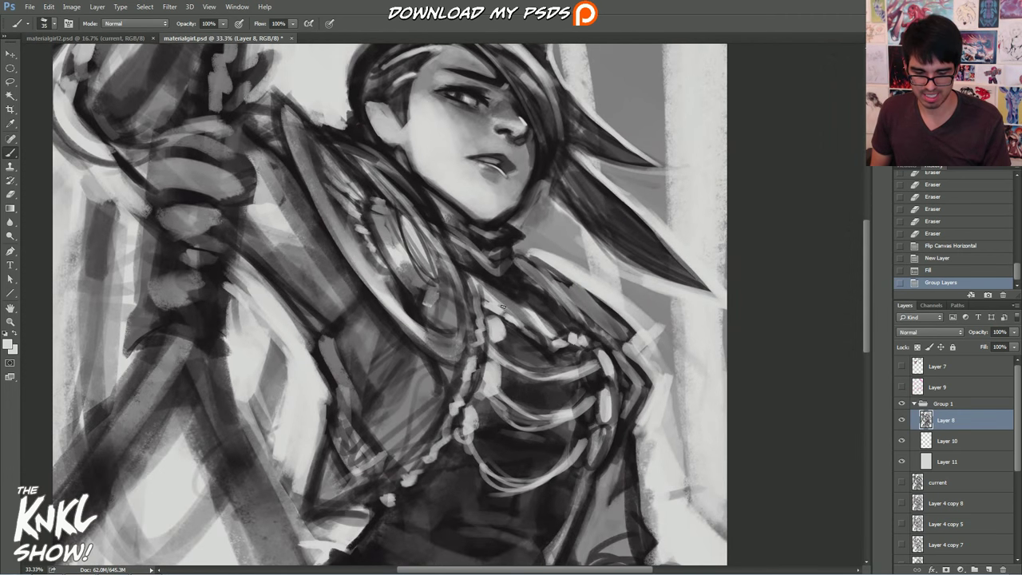
key("ctrl+plus")
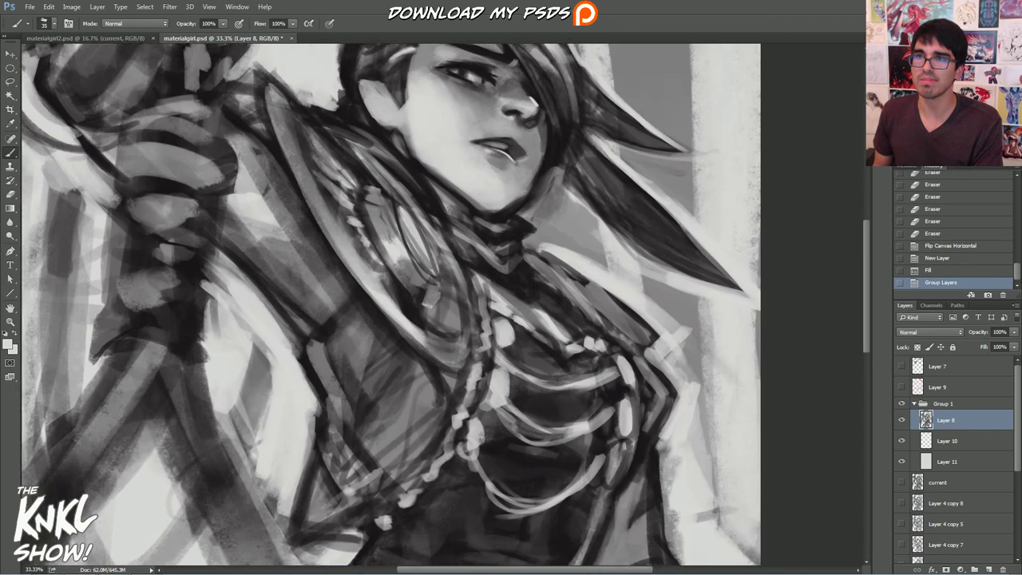
scroll(479, 383, "up", 1)
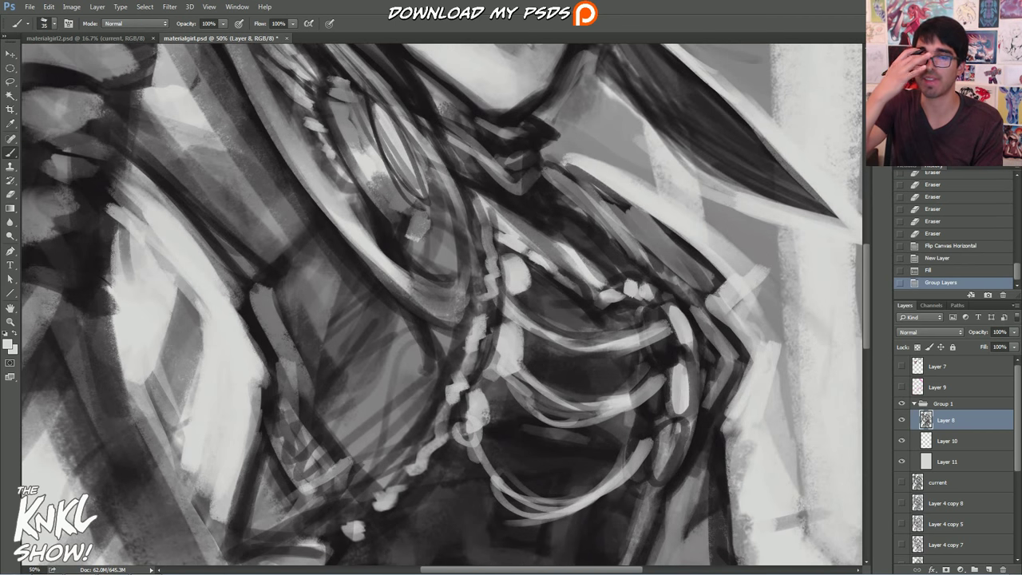
key("[")
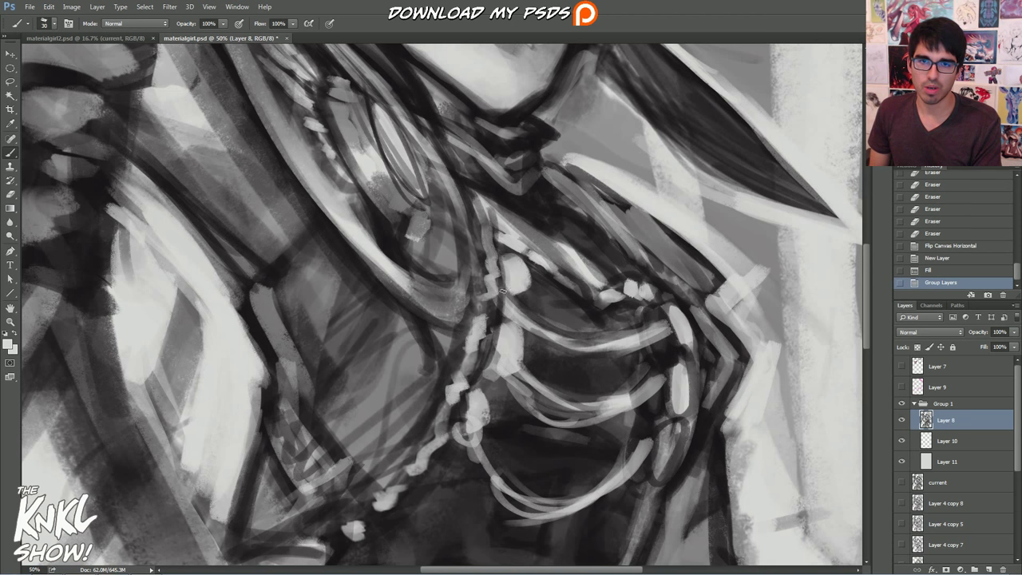
key("[")
left_click_drag(672, 341, 679, 347)
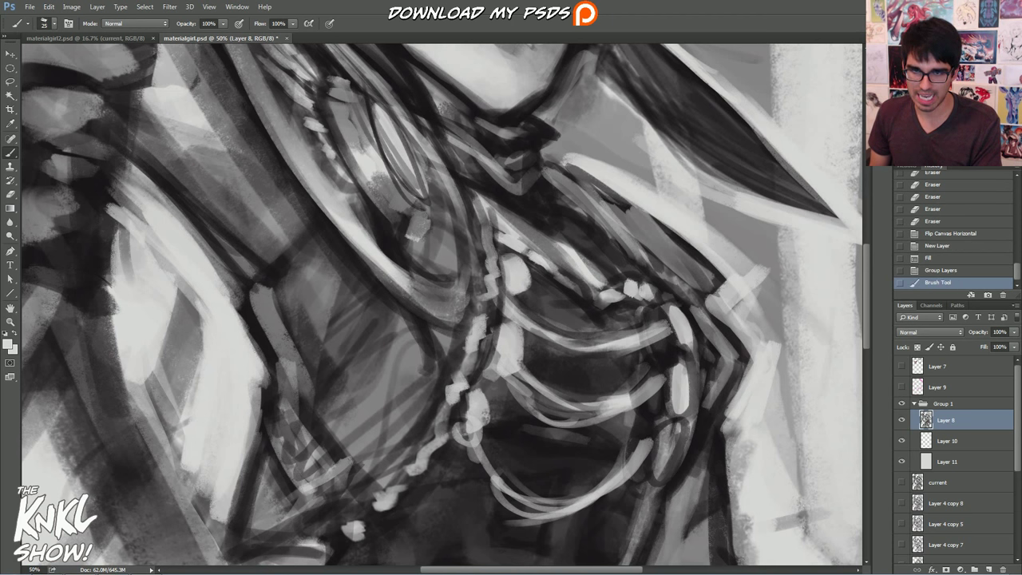
key("bracketright")
mouse_move(717, 262)
left_mouse_down()
mouse_move(733, 234)
mouse_move(763, 241)
left_mouse_up()
mouse_move(763, 247)
left_mouse_down()
mouse_move(773, 274)
mouse_move(769, 259)
mouse_move(720, 260)
mouse_move(744, 263)
left_mouse_up()
left_click(392, 252, "alt")
mouse_move(760, 236)
left_mouse_down()
mouse_move(765, 263)
mouse_move(789, 264)
left_mouse_up()
mouse_move(795, 263)
left_mouse_down()
mouse_move(830, 249)
mouse_move(844, 271)
left_mouse_up()
left_click_drag(733, 263, 685, 324)
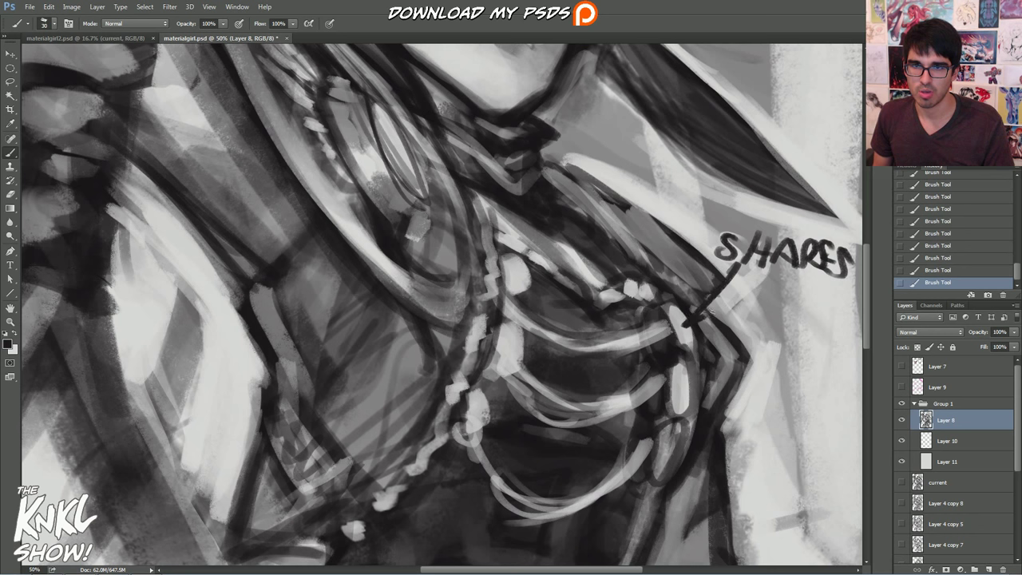
Draw pointer lines to the other chest ornaments and revert all the annotation strokes in the history.
left_click_drag(792, 281, 683, 373)
mouse_move(806, 298)
left_mouse_down()
mouse_move(754, 393)
mouse_move(686, 423)
left_mouse_up()
left_click_drag(674, 190, 600, 314)
left_click_drag(512, 209, 529, 276)
left_click_drag(476, 199, 483, 298)
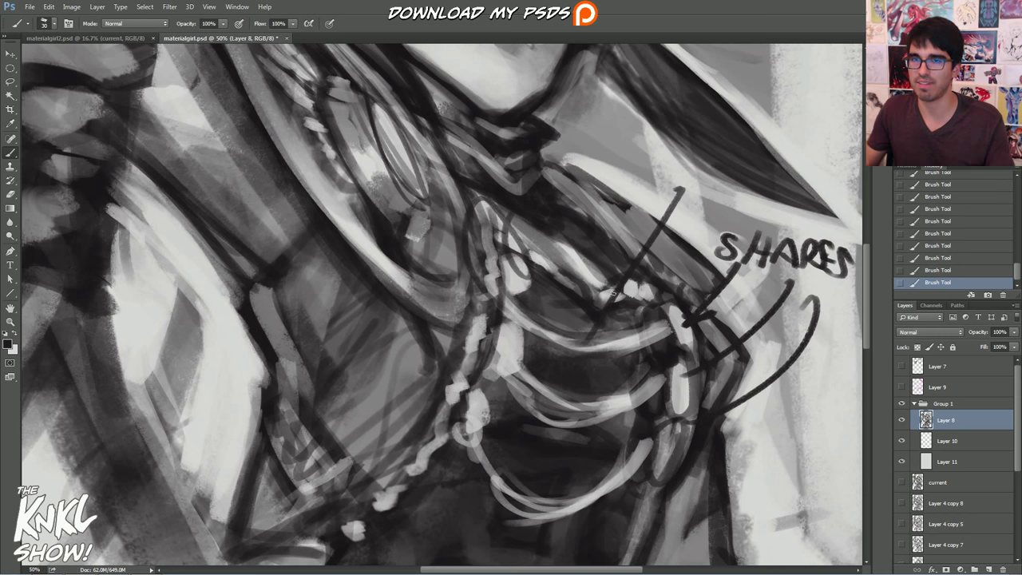
left_click(960, 221)
left_click_drag(1017, 276, 1016, 243)
left_click(954, 211)
left_click(938, 206)
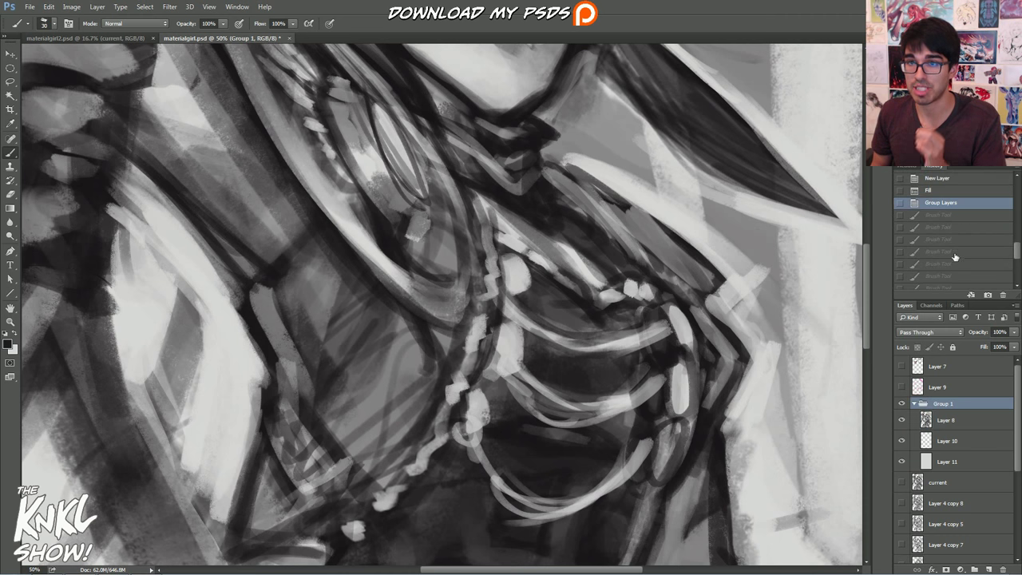
Erase light around the round ornament at the upper end of the chest chain on Layer 8 to sharpen its shape.
left_click(940, 419)
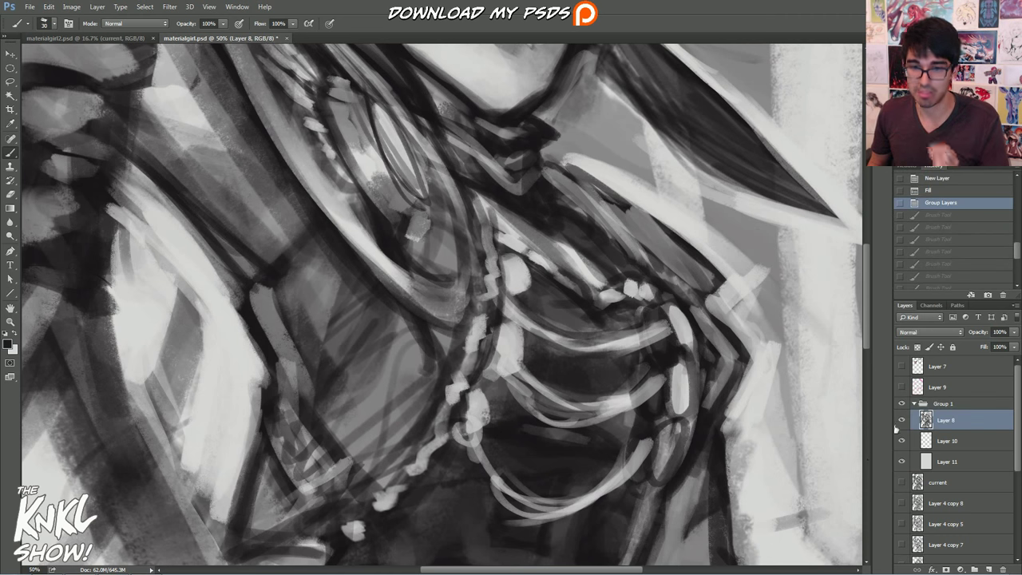
mouse_move(506, 289)
left_mouse_down()
mouse_move(529, 291)
mouse_move(532, 263)
left_mouse_up()
mouse_move(531, 276)
left_mouse_down()
mouse_move(513, 255)
mouse_move(499, 256)
left_mouse_up()
left_click_drag(550, 316, 529, 300)
Erase light into the elongated ornament at the far end of the top chest chain with a smaller eraser.
key("bracketleft")
key("bracketleft")
left_click_drag(670, 308, 676, 347)
left_click_drag(669, 307, 684, 346)
left_click_drag(672, 305, 691, 349)
Erase a row of small bead-like light dabs along the near half of the top chest chain on Layer 8.
left_click(529, 306)
left_click(539, 301)
left_click(543, 313)
left_click(559, 330)
left_click(557, 322)
left_click(568, 331)
left_click(578, 334)
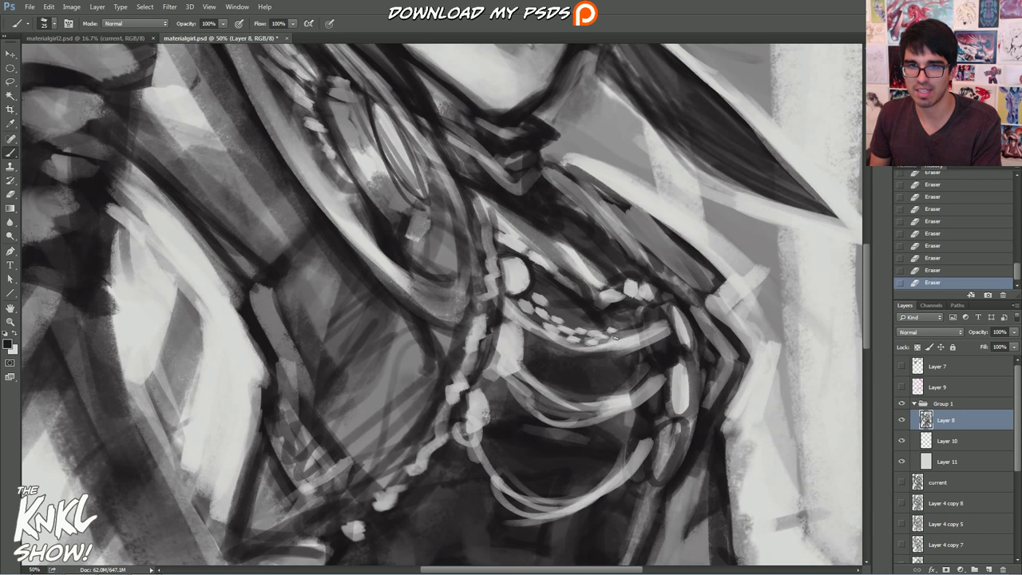
Darken the far half of the top chest chain with brush strokes and erase small light beads into it up to its end.
left_click(589, 339)
left_click(619, 341)
left_click(636, 335)
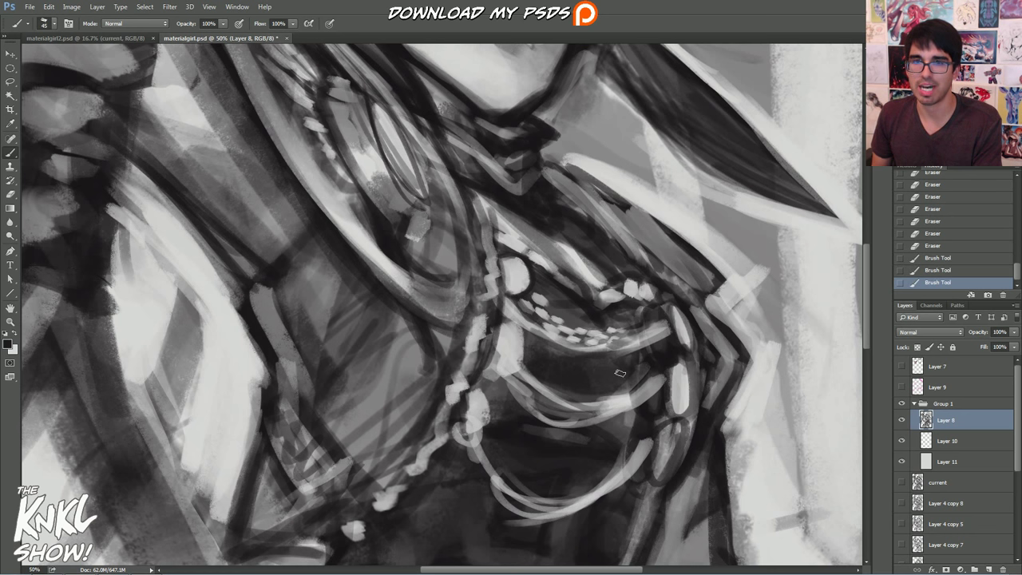
key("e")
left_click(626, 333)
left_click(639, 336)
left_click(635, 333)
left_click(646, 328)
left_click(648, 329)
left_click(661, 329)
Erase light beads into the second chest chain and paint dark edges around the adjacent round and elongated ornaments.
left_click(518, 379)
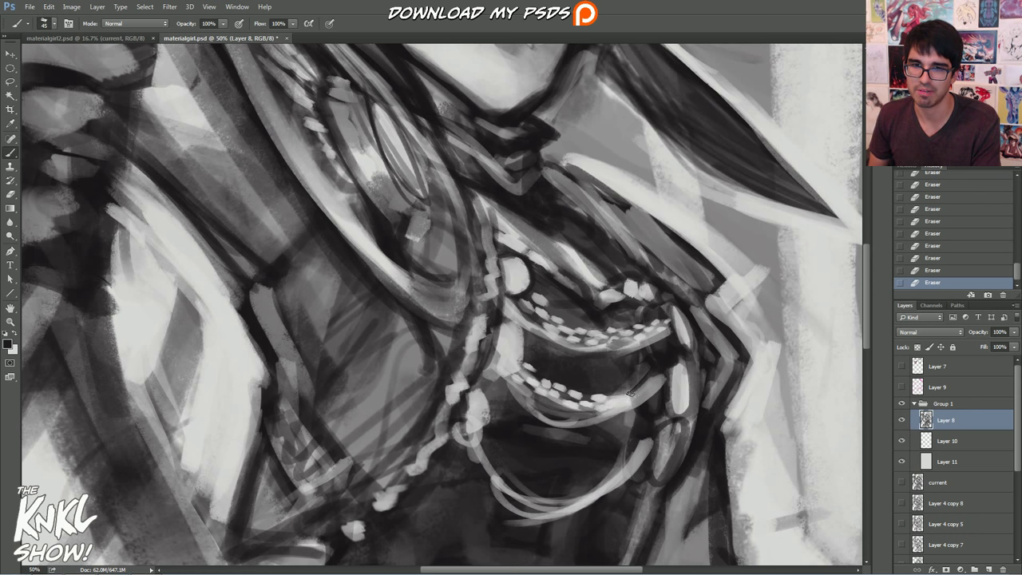
left_click_drag(541, 368, 530, 366)
mouse_move(527, 361)
left_mouse_down()
mouse_move(514, 372)
mouse_move(526, 355)
mouse_move(518, 329)
left_mouse_up()
left_click_drag(500, 374, 512, 369)
left_click_drag(512, 370, 486, 375)
key("[")
left_click_drag(656, 364, 622, 369)
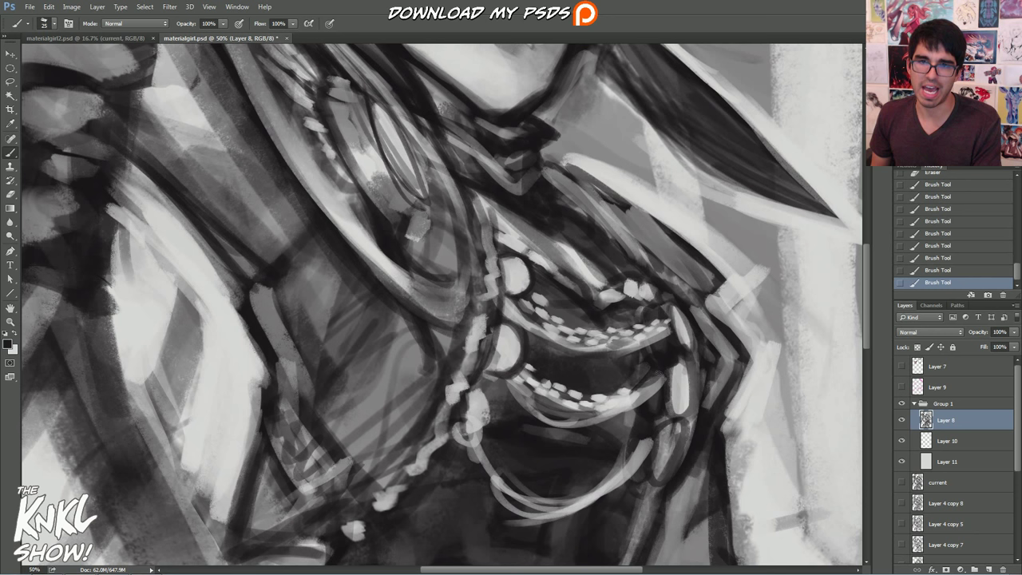
mouse_move(471, 439)
left_mouse_down()
mouse_move(490, 402)
mouse_move(482, 381)
mouse_move(490, 401)
left_mouse_up()
mouse_move(659, 437)
left_mouse_down()
mouse_move(664, 473)
mouse_move(688, 414)
mouse_move(669, 380)
left_mouse_up()
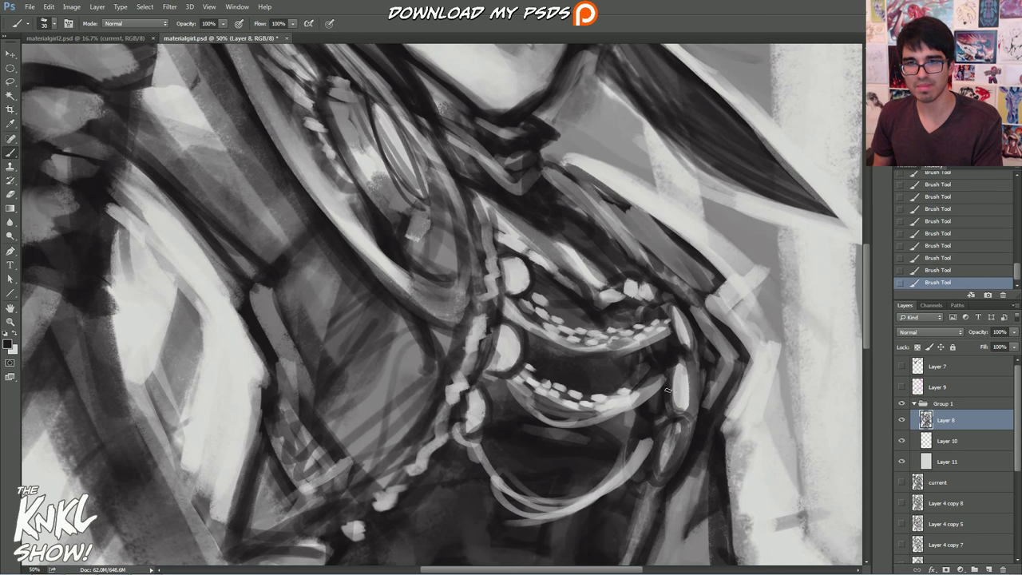
Erase a broad light oval into the ornament above the top chest chain and define its edges with dark brush strokes.
left_click_drag(555, 294, 581, 322)
key("bracketright")
key("bracketright")
key("bracketright")
key("bracketleft")
key("bracketleft")
left_click_drag(552, 244, 583, 279)
left_click_drag(559, 243, 605, 285)
left_click_drag(564, 242, 615, 281)
mouse_move(559, 236)
left_mouse_down()
mouse_move(608, 280)
mouse_move(589, 251)
left_mouse_up()
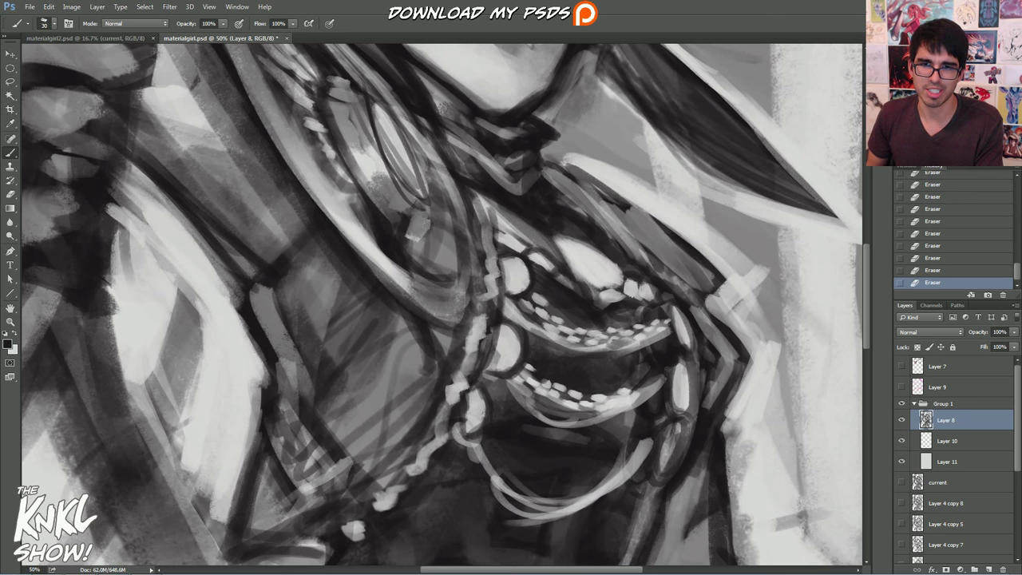
key("b")
left_click_drag(570, 238, 595, 246)
mouse_move(575, 239)
left_mouse_down()
mouse_move(598, 247)
mouse_move(563, 239)
mouse_move(594, 232)
left_mouse_up()
Bring the head back into view and choose a round brush preset at size 100 for the Brush tool.
key("ctrl+minus")
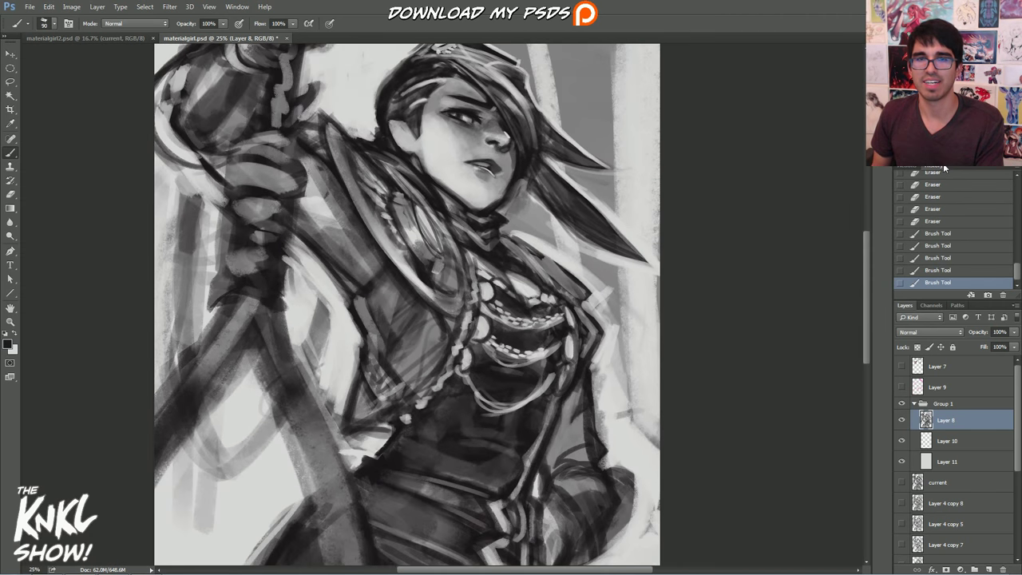
key("ctrl+minus")
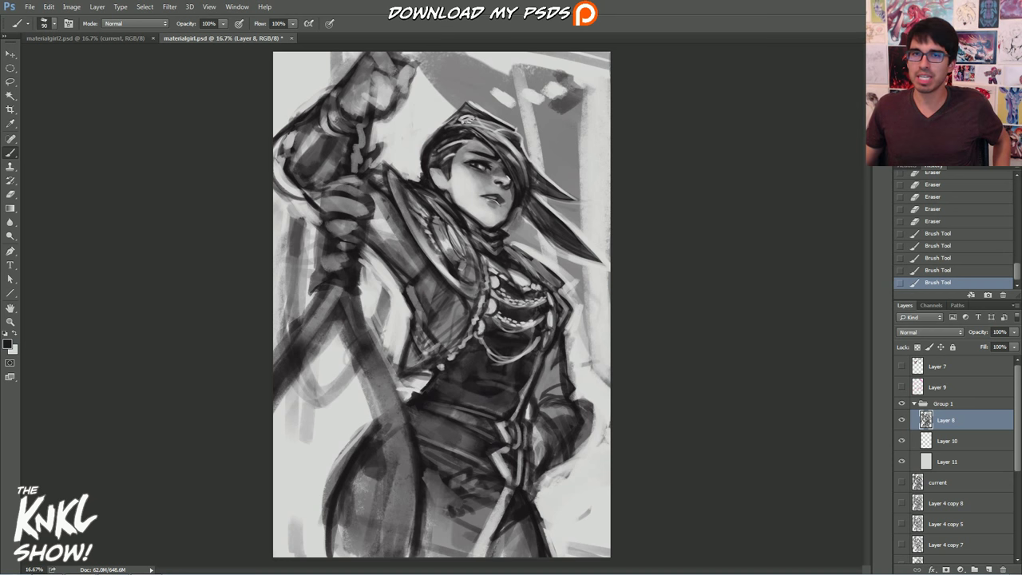
key("ctrl+plus")
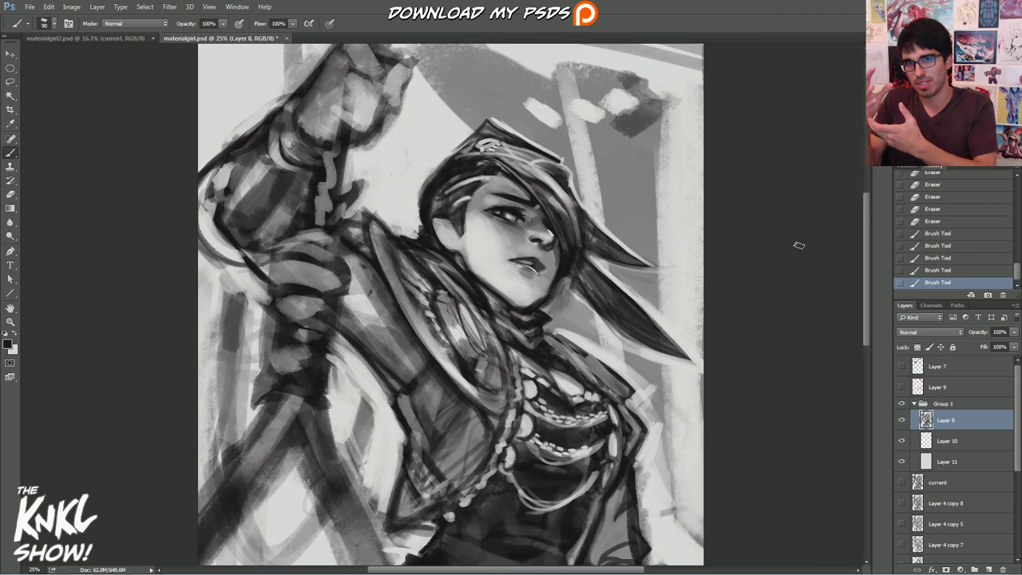
key("ctrl+plus")
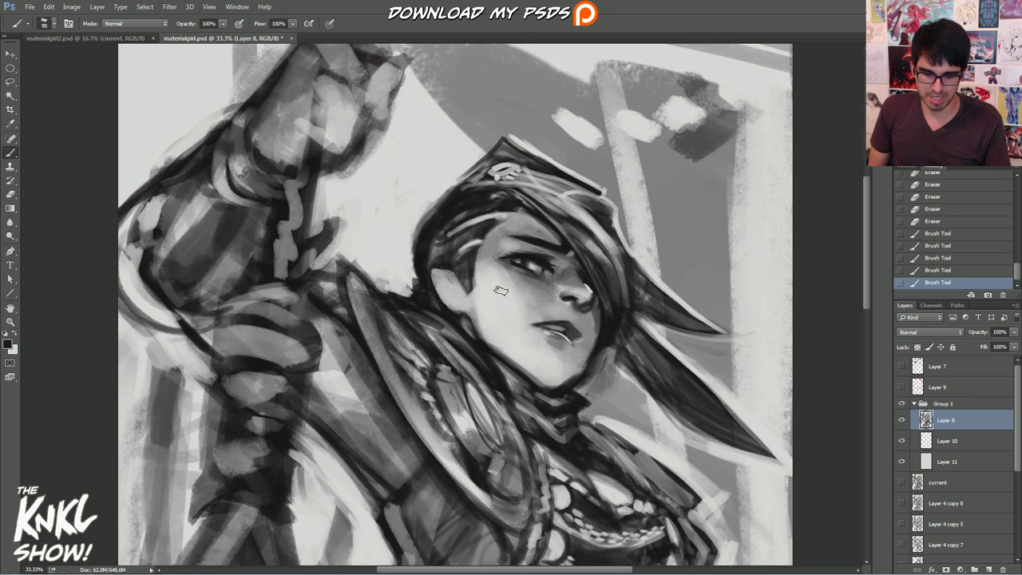
right_click(445, 214)
left_click(463, 322)
left_click_drag(803, 215, 815, 216)
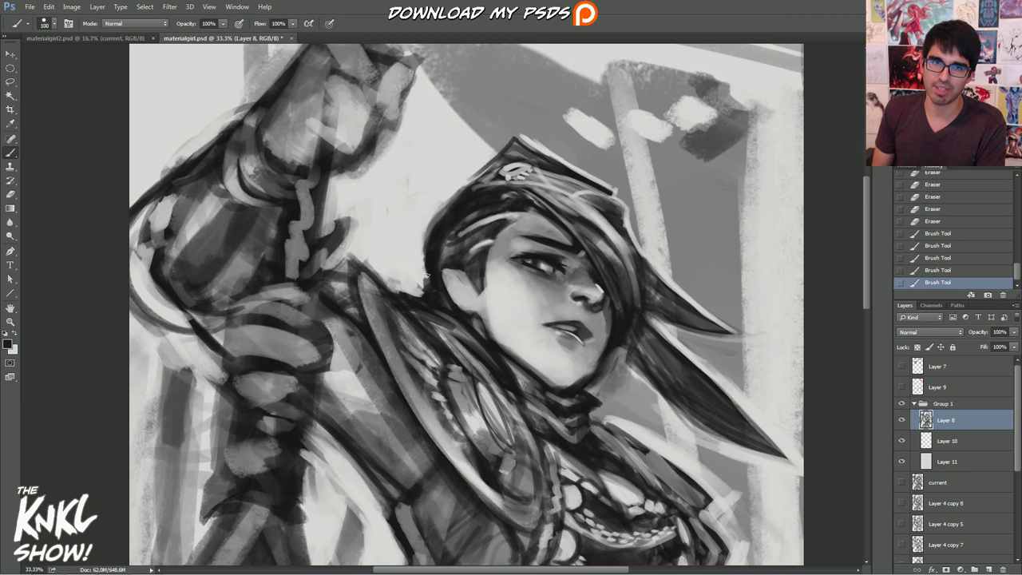
Switch to the Eraser with a round tip at size 40 and erase a crisp background edge along the back of the hair.
key("ctrl+plus")
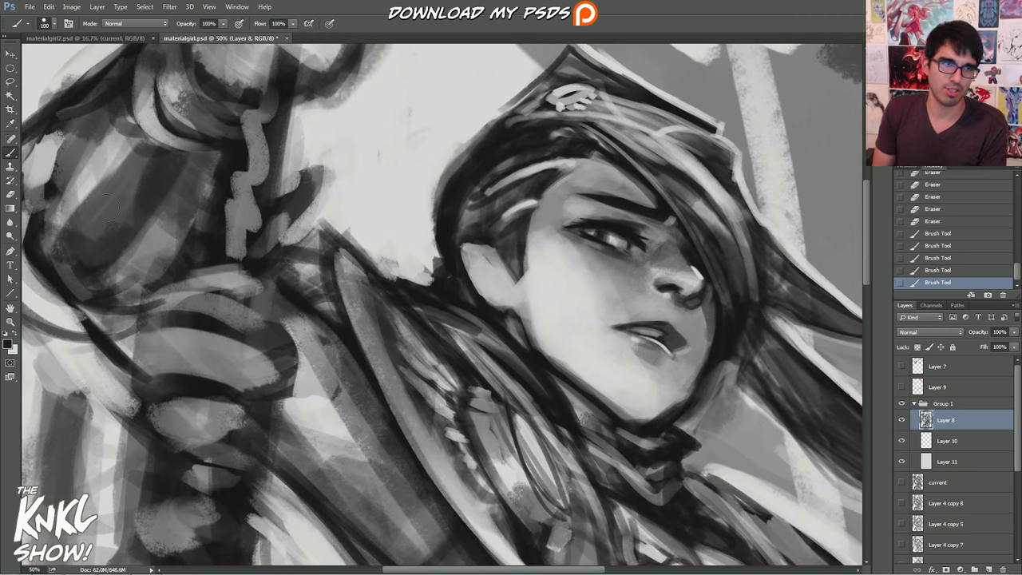
left_click(13, 196)
right_click(426, 199)
left_click(468, 265)
left_click(469, 286)
left_click_drag(811, 122, 842, 121)
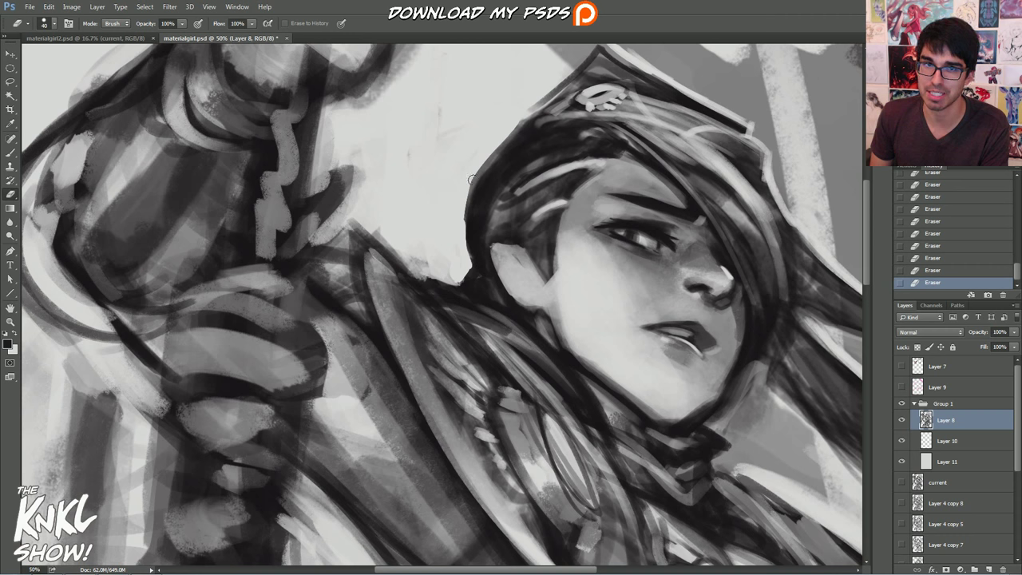
Compare the hair silhouette before and after the edge erasing using the history states, ending on the latest state.
key("ctrl+plus")
scroll(442, 305, "up", 1)
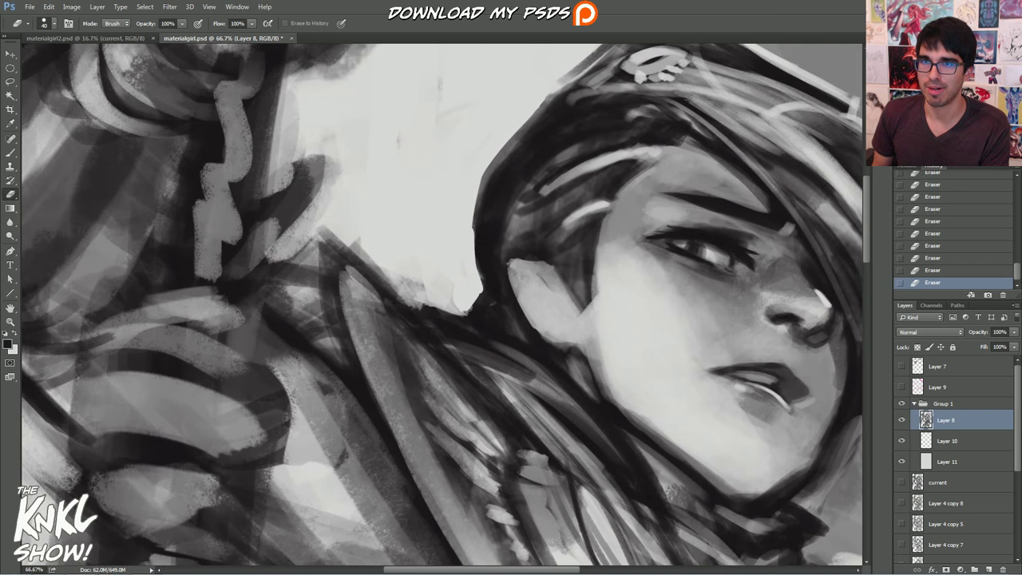
left_click(938, 185)
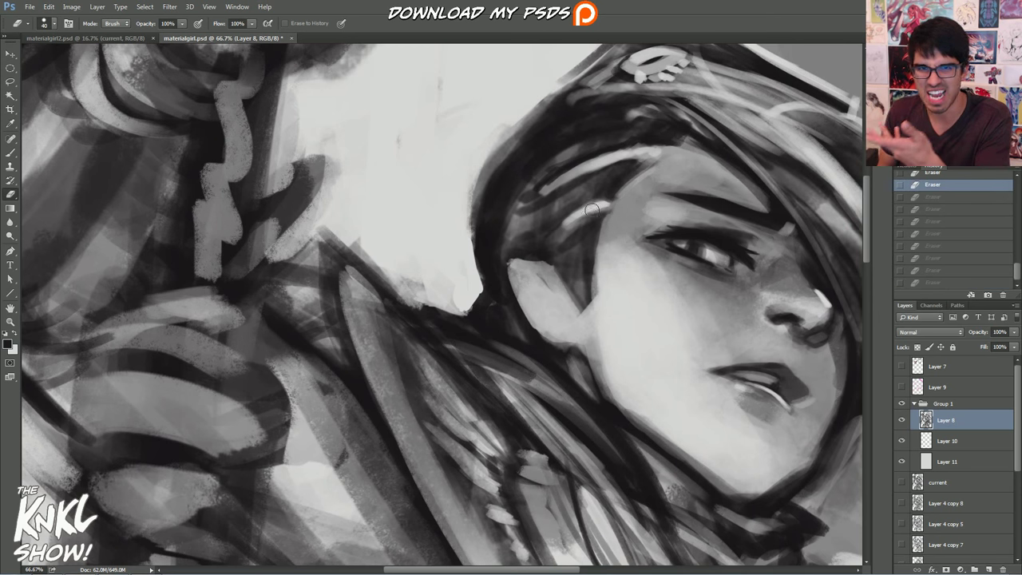
left_click(927, 286)
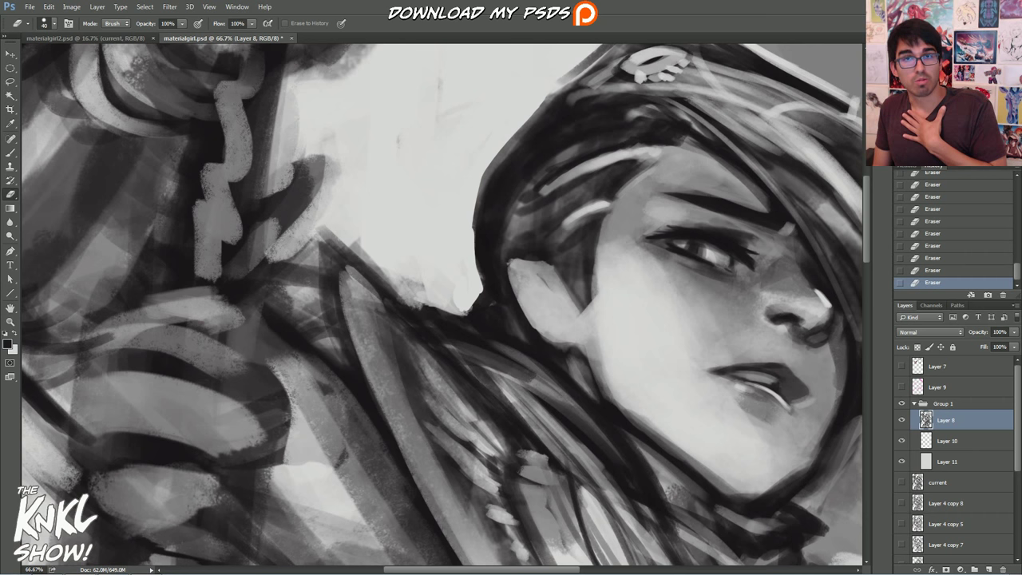
left_click_drag(479, 280, 410, 337)
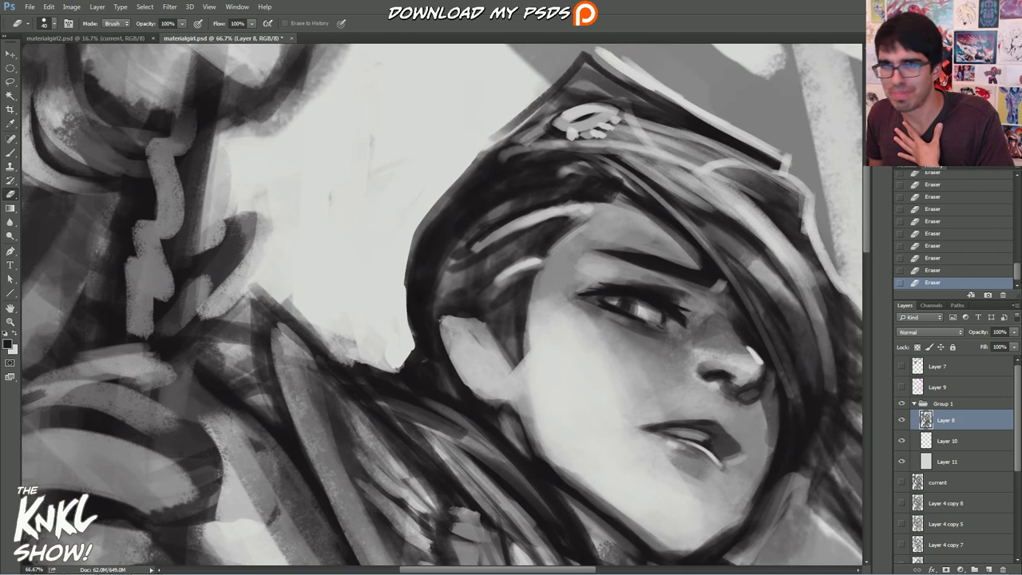